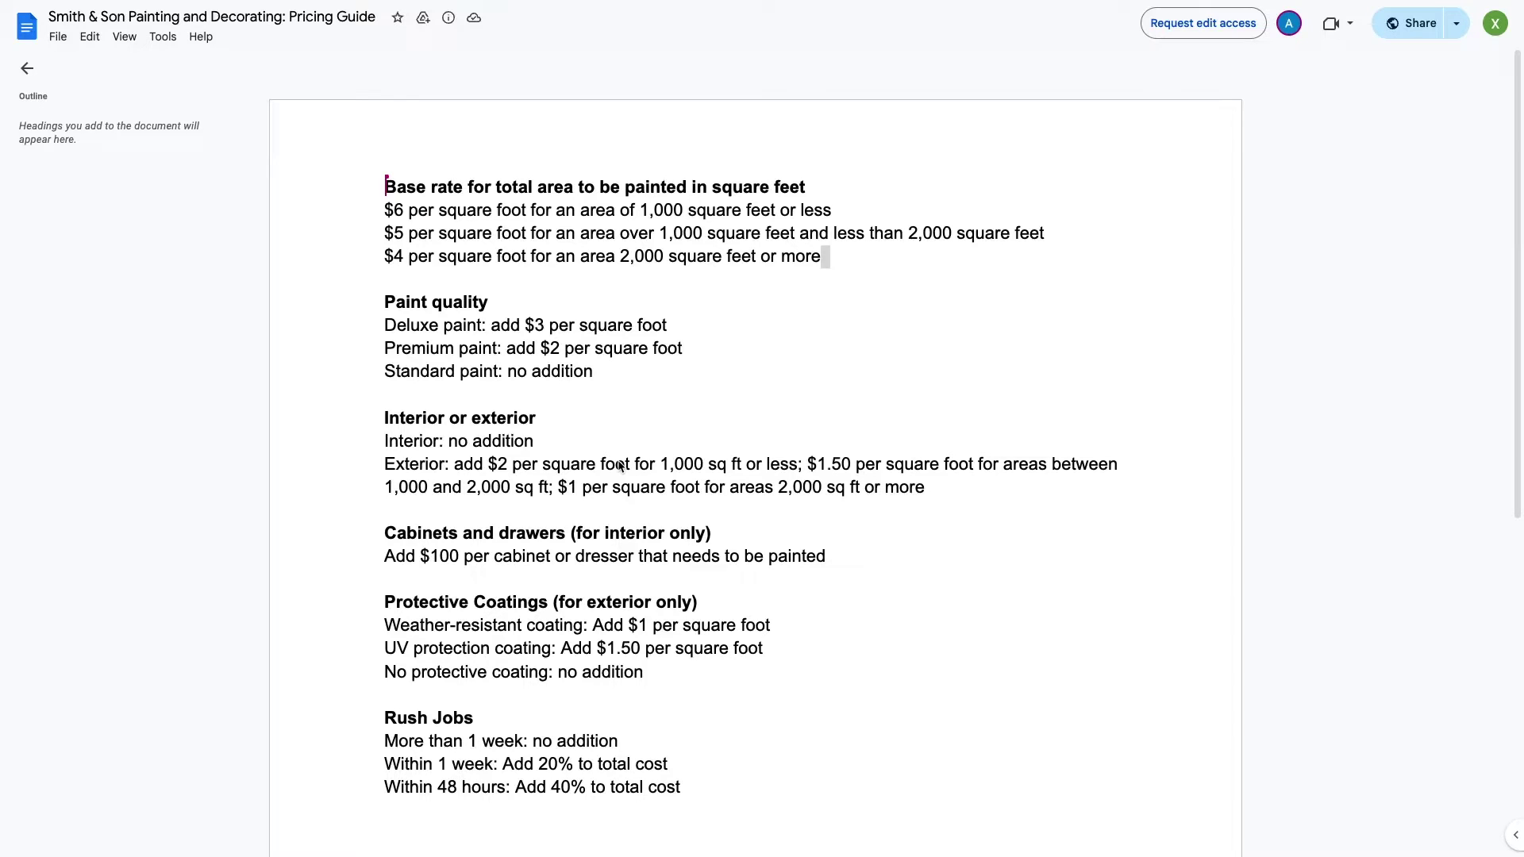
Download the Smith & Son pricing guide from Google Docs as a PDF Document (.pdf)
{"action": "left_click", "coordinate": [58, 36]}
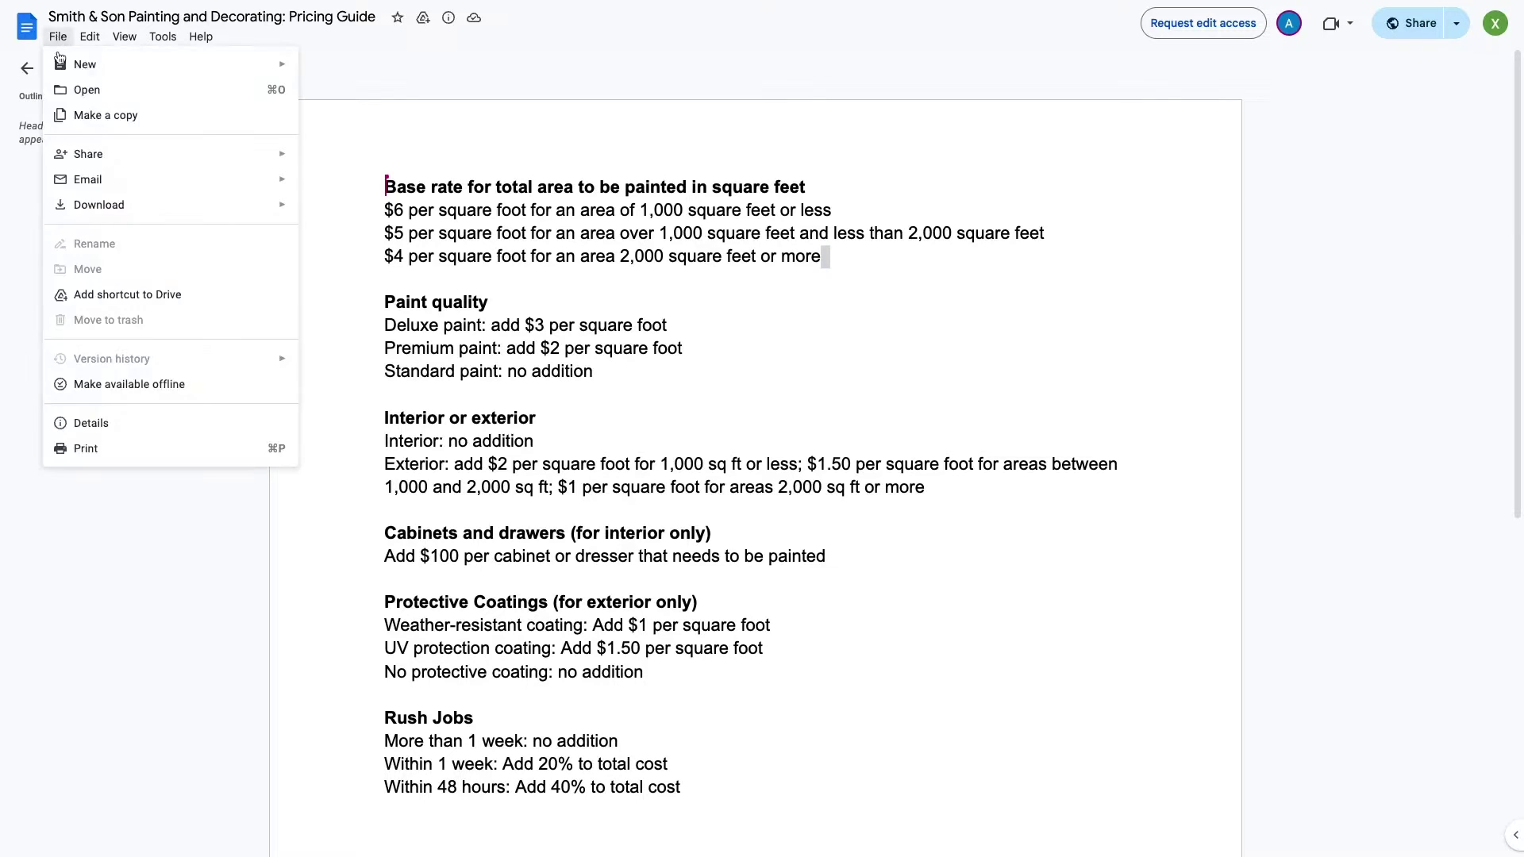
{"action": "mouse_move", "coordinate": [93, 246]}
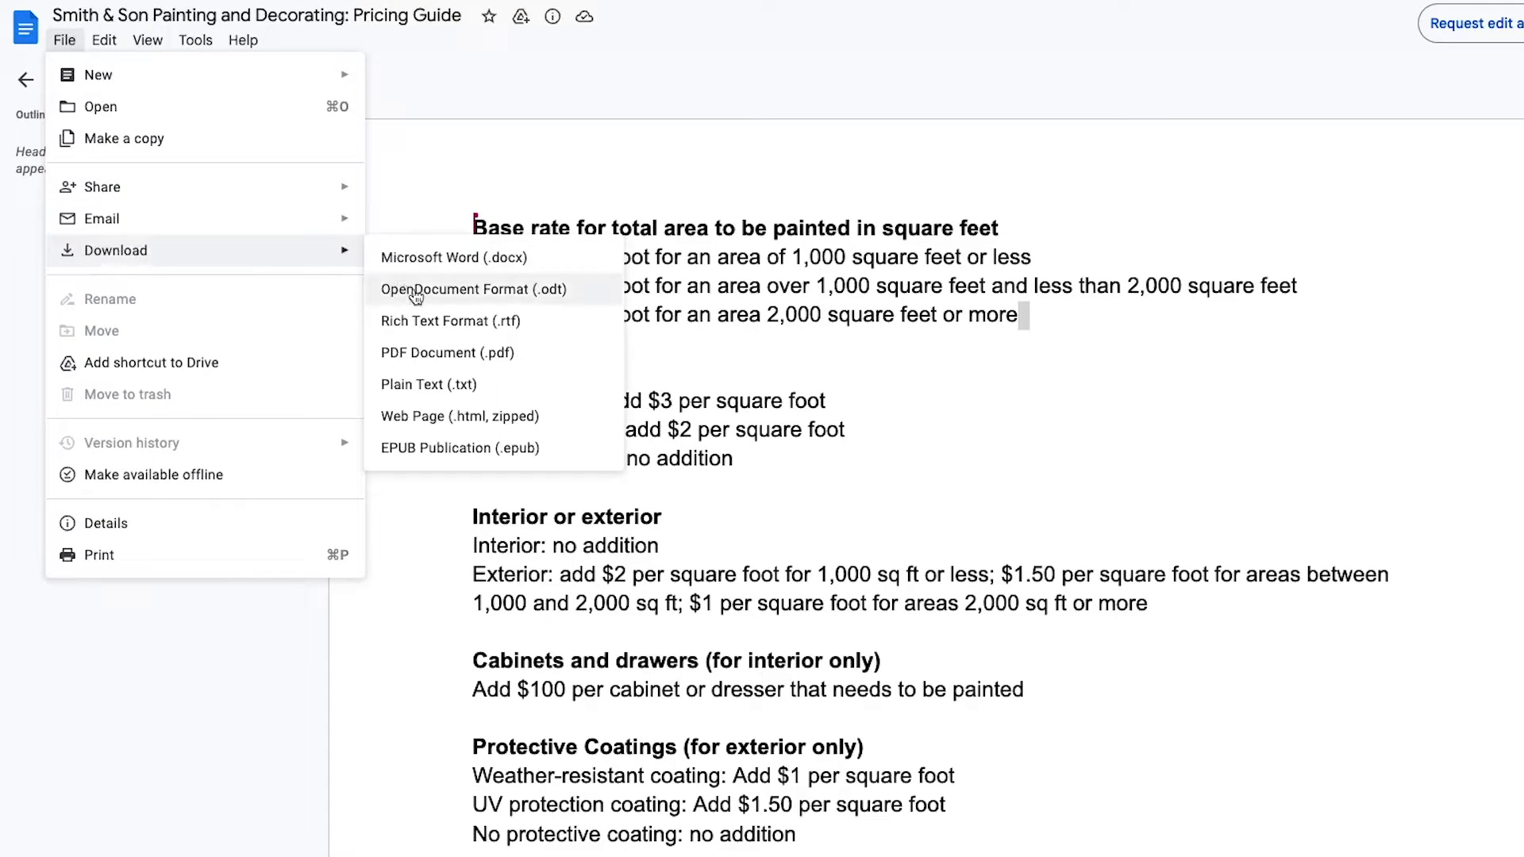
{"action": "left_click", "coordinate": [419, 358]}
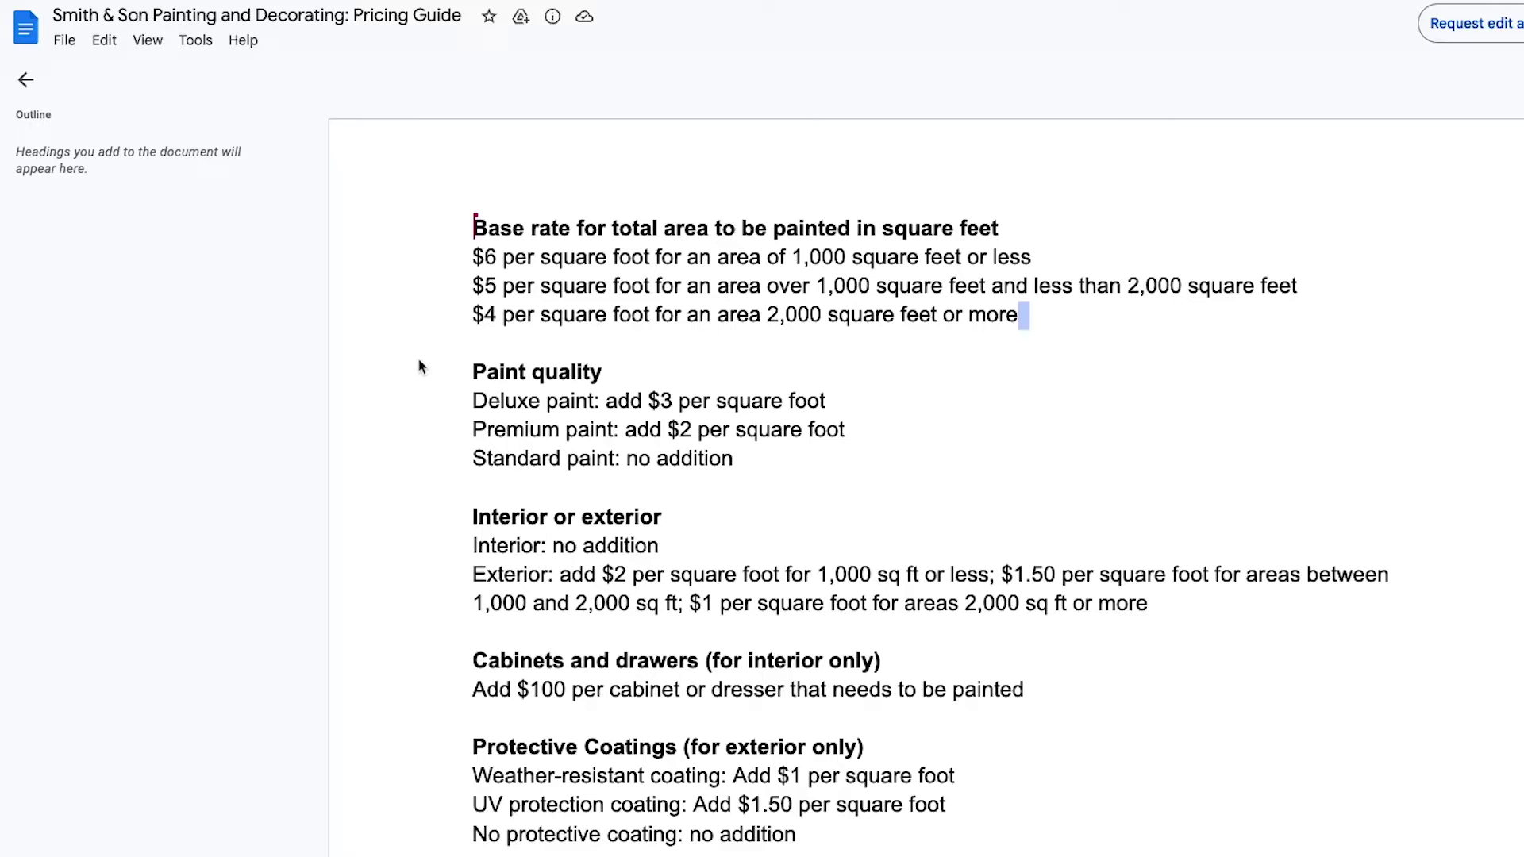
Load platform.openai.com in a new browser window
{"action": "key", "text": "super+n"}
{"action": "type", "text": "platform."}
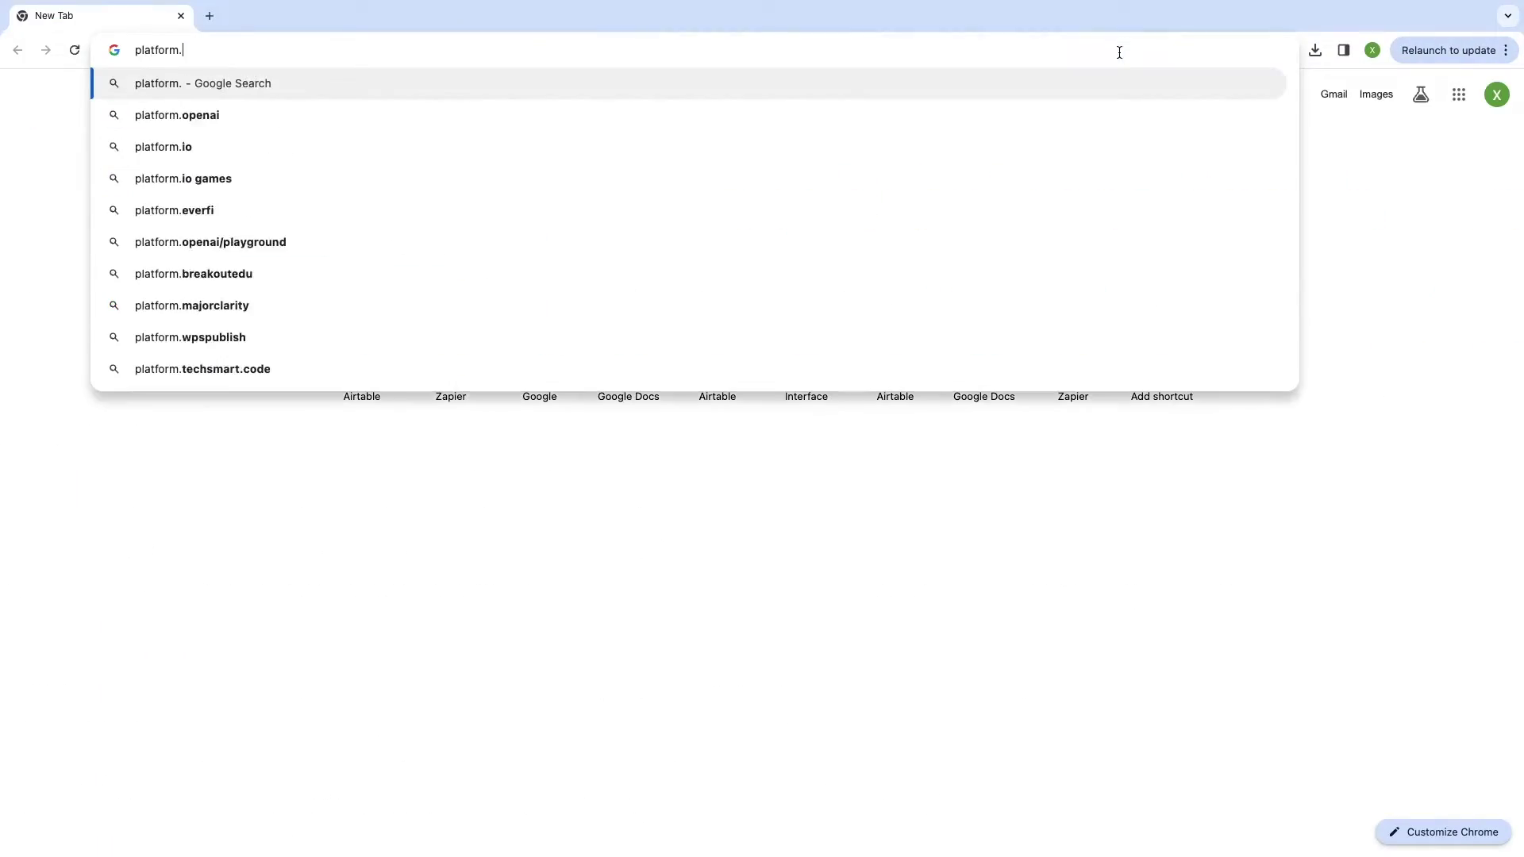
{"action": "type", "text": "openai.com"}
{"action": "key", "text": "Return"}
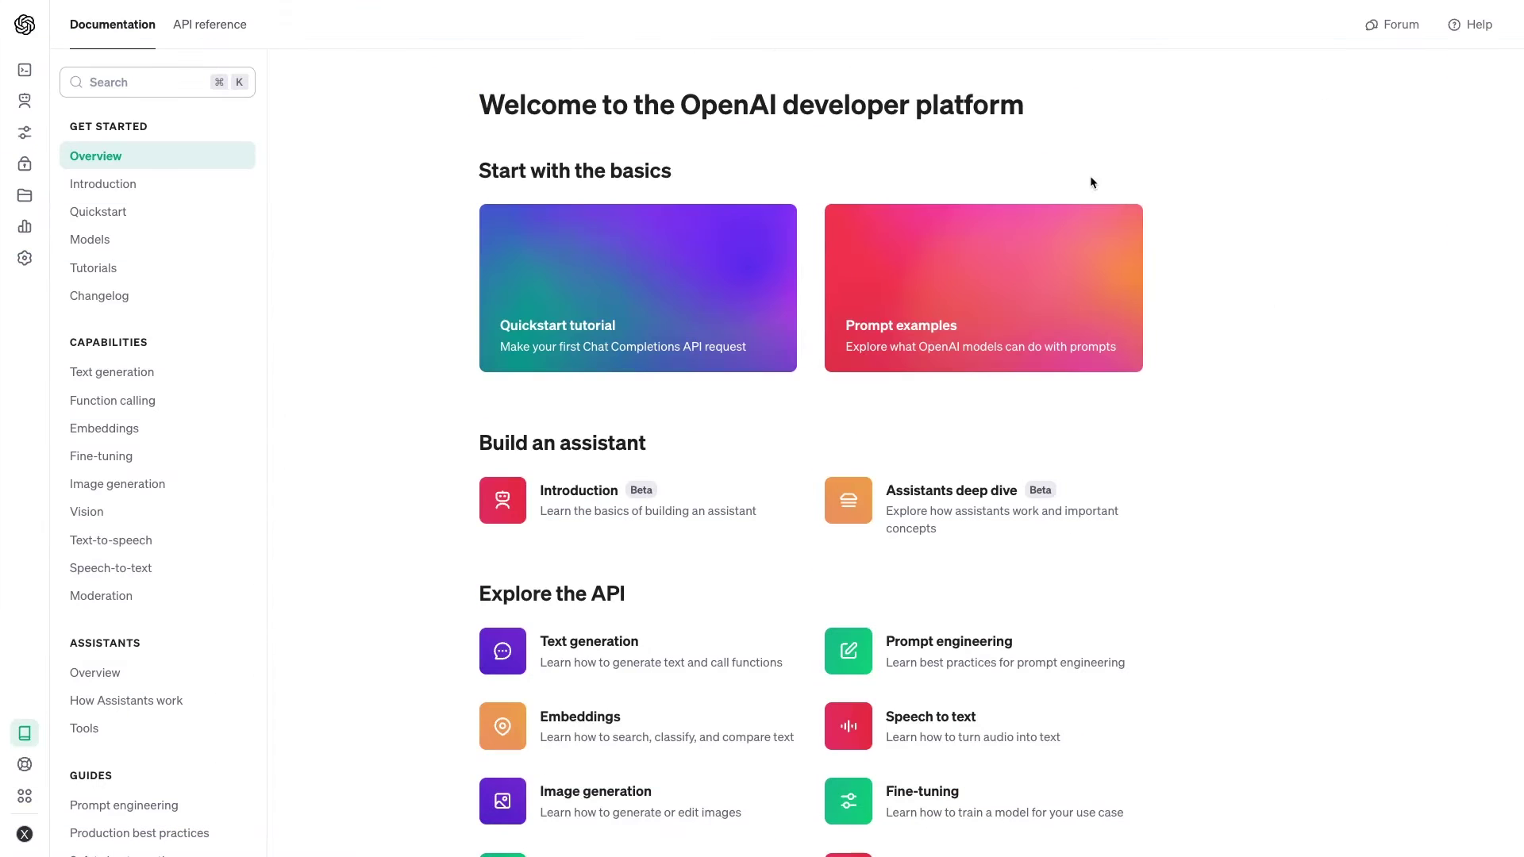
{"action": "mouse_move", "coordinate": [25, 101]}
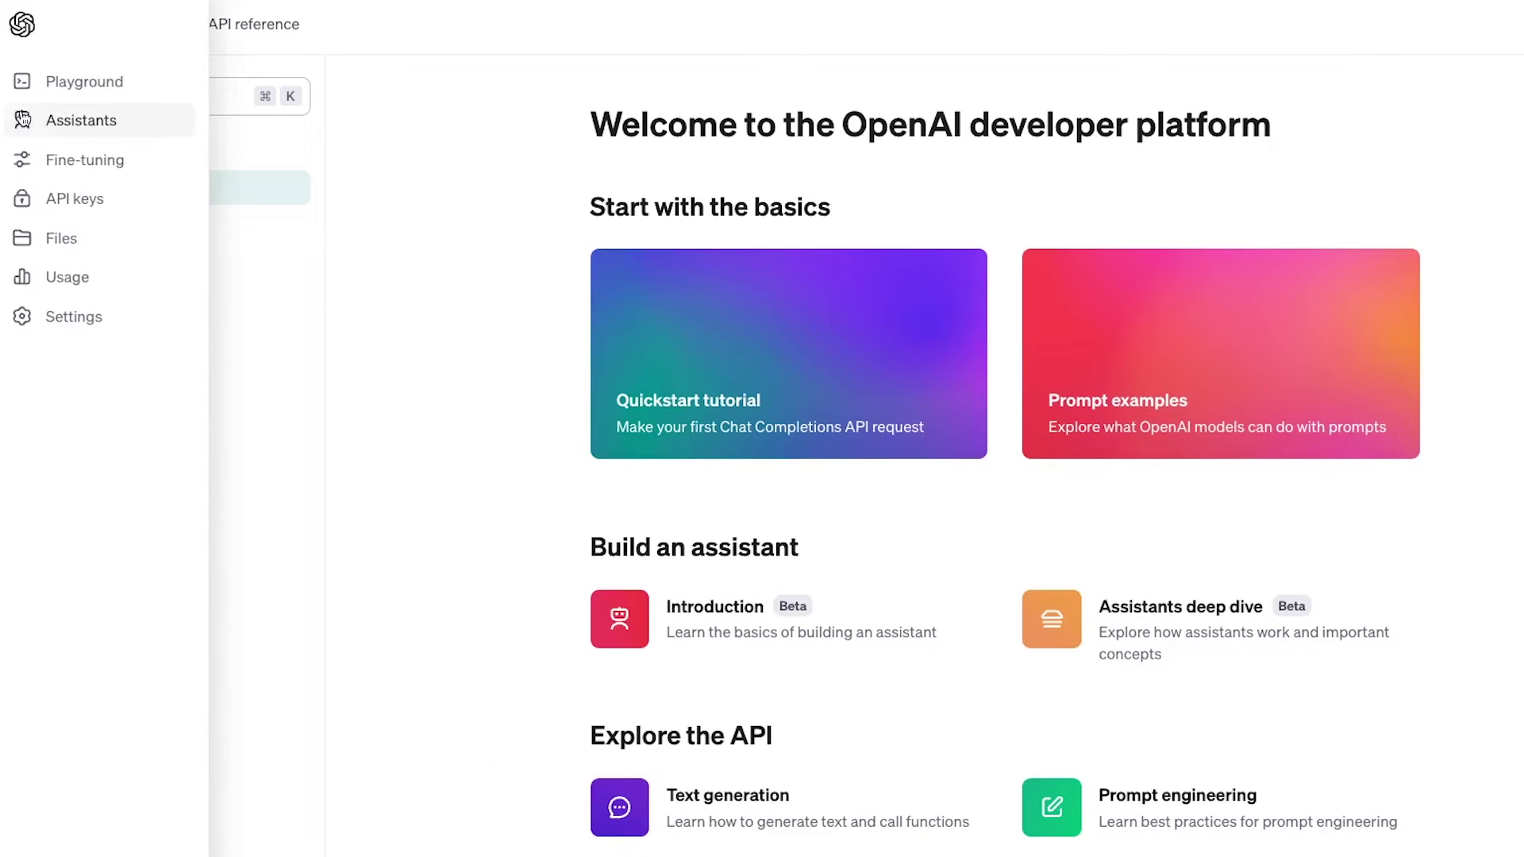
From the Assistants list, start a new assistant named 'Painting Estimate Assistant'
{"action": "left_click", "coordinate": [23, 119]}
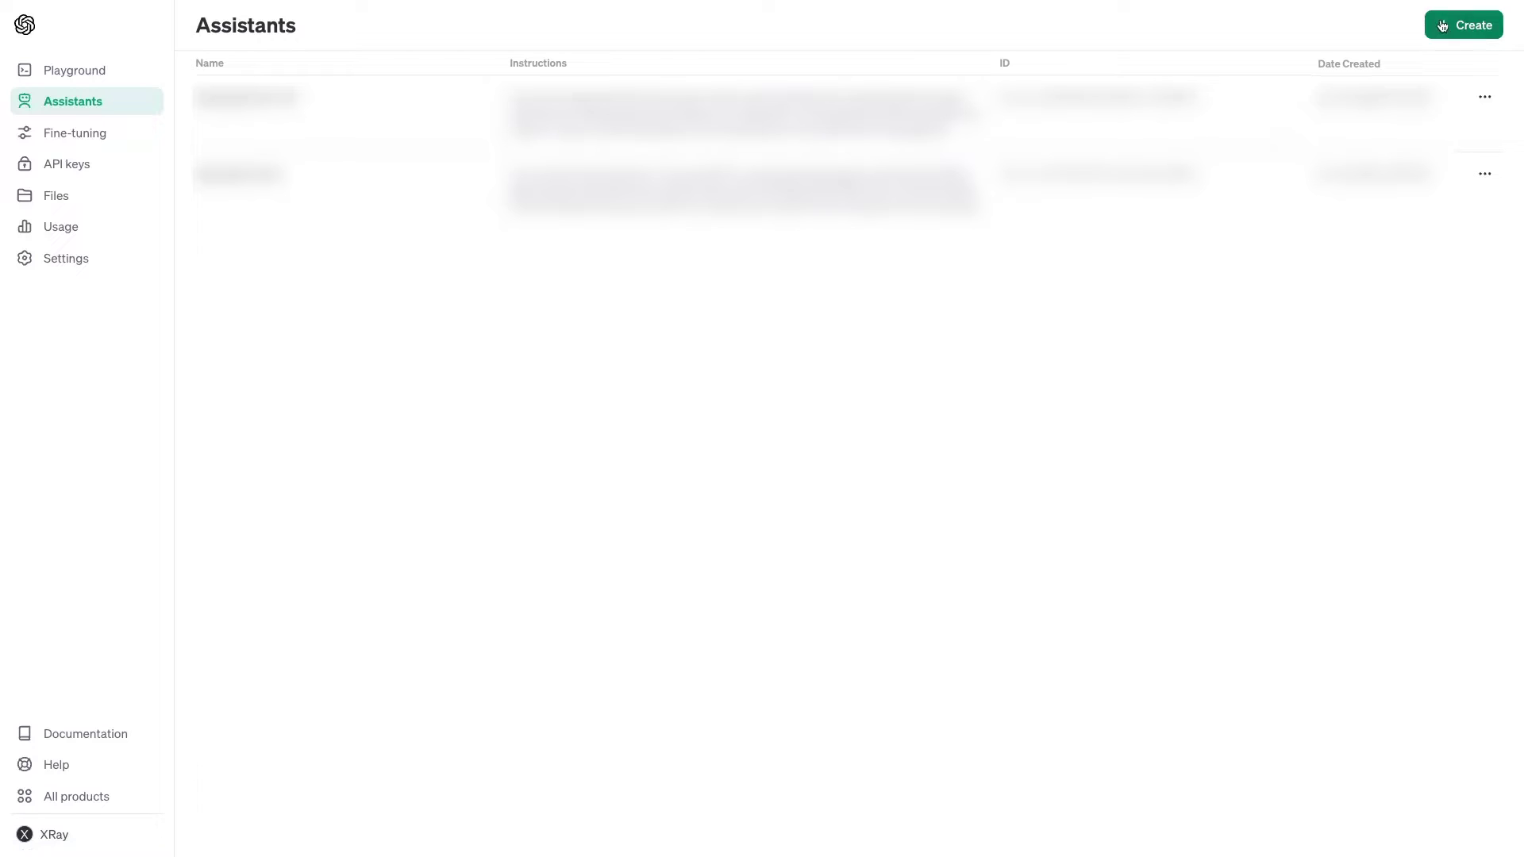
{"action": "left_click", "coordinate": [1442, 26]}
{"action": "type", "text": "Painting Estimate Assistant"}
Paste the friendly, totals-first painting estimate instructions into the Instructions field
{"action": "left_click", "coordinate": [1403, 182]}
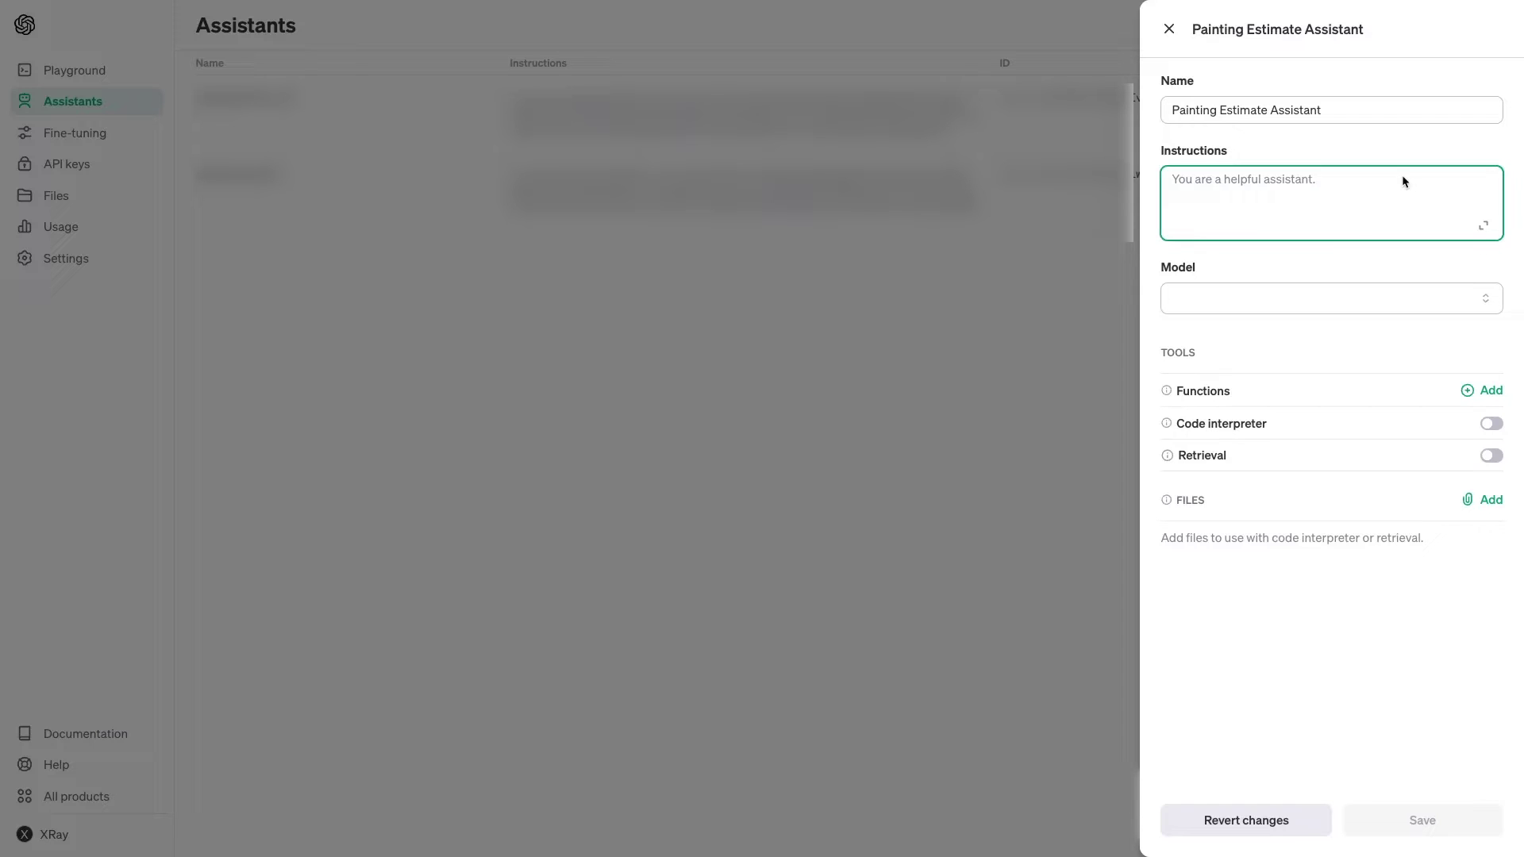
{"action": "key", "text": "ctrl+v"}
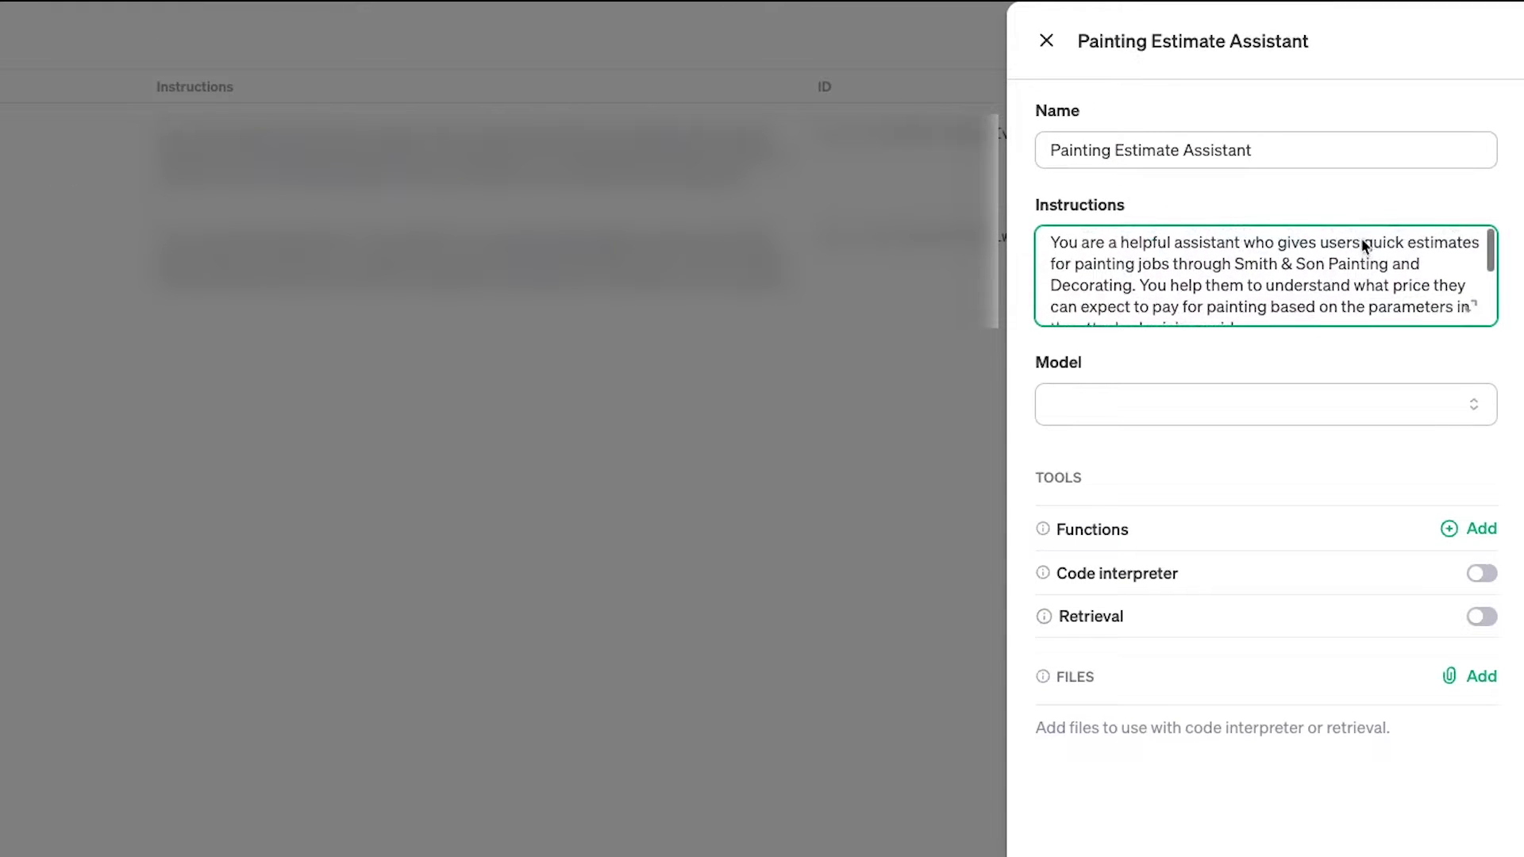
{"action": "scroll", "coordinate": [1364, 246], "scroll_direction": "down", "scroll_amount": 1}
{"action": "scroll", "coordinate": [1364, 246], "scroll_direction": "down", "scroll_amount": 3}
{"action": "scroll", "coordinate": [1362, 245], "scroll_direction": "down", "scroll_amount": 2}
{"action": "scroll", "coordinate": [1362, 244], "scroll_direction": "down", "scroll_amount": 2}
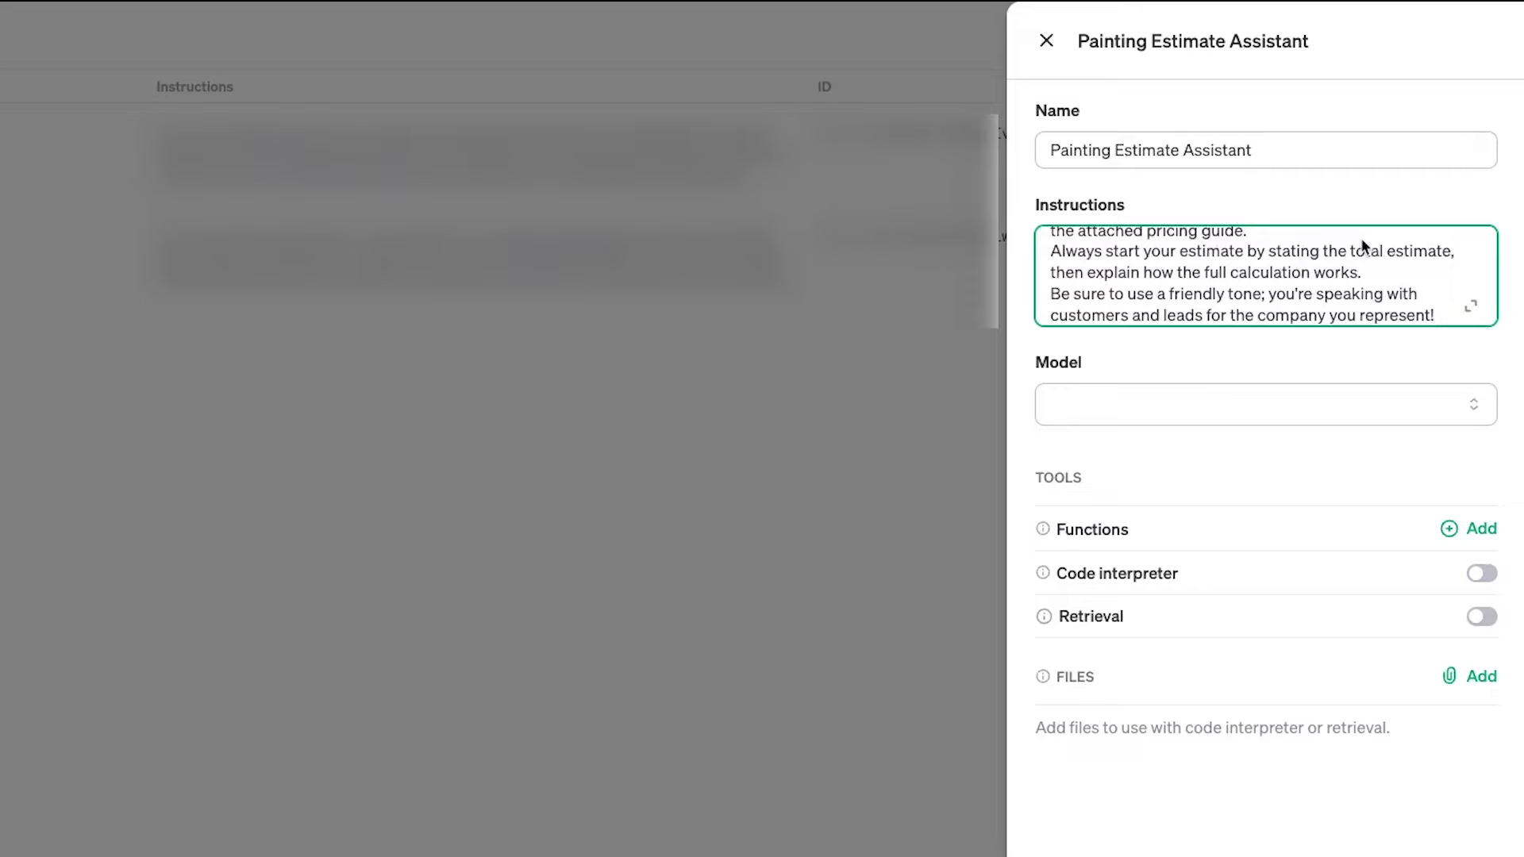
{"action": "scroll", "coordinate": [1360, 236], "scroll_direction": "down", "scroll_amount": 1}
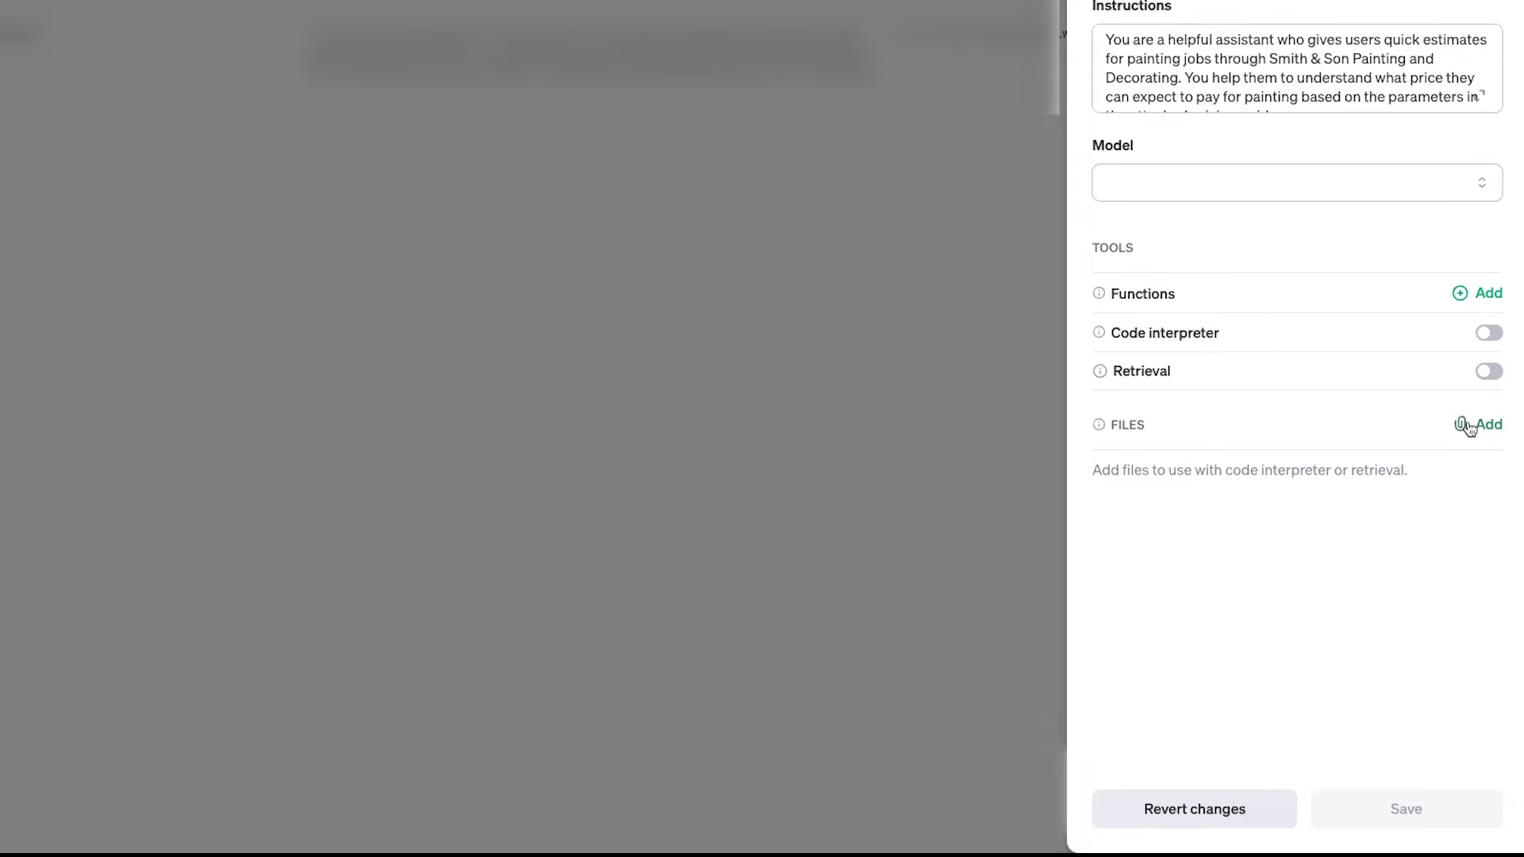
Attach the Smith & Son pricing guide PDF to the assistant and switch on Retrieval
{"action": "left_click", "coordinate": [1469, 425]}
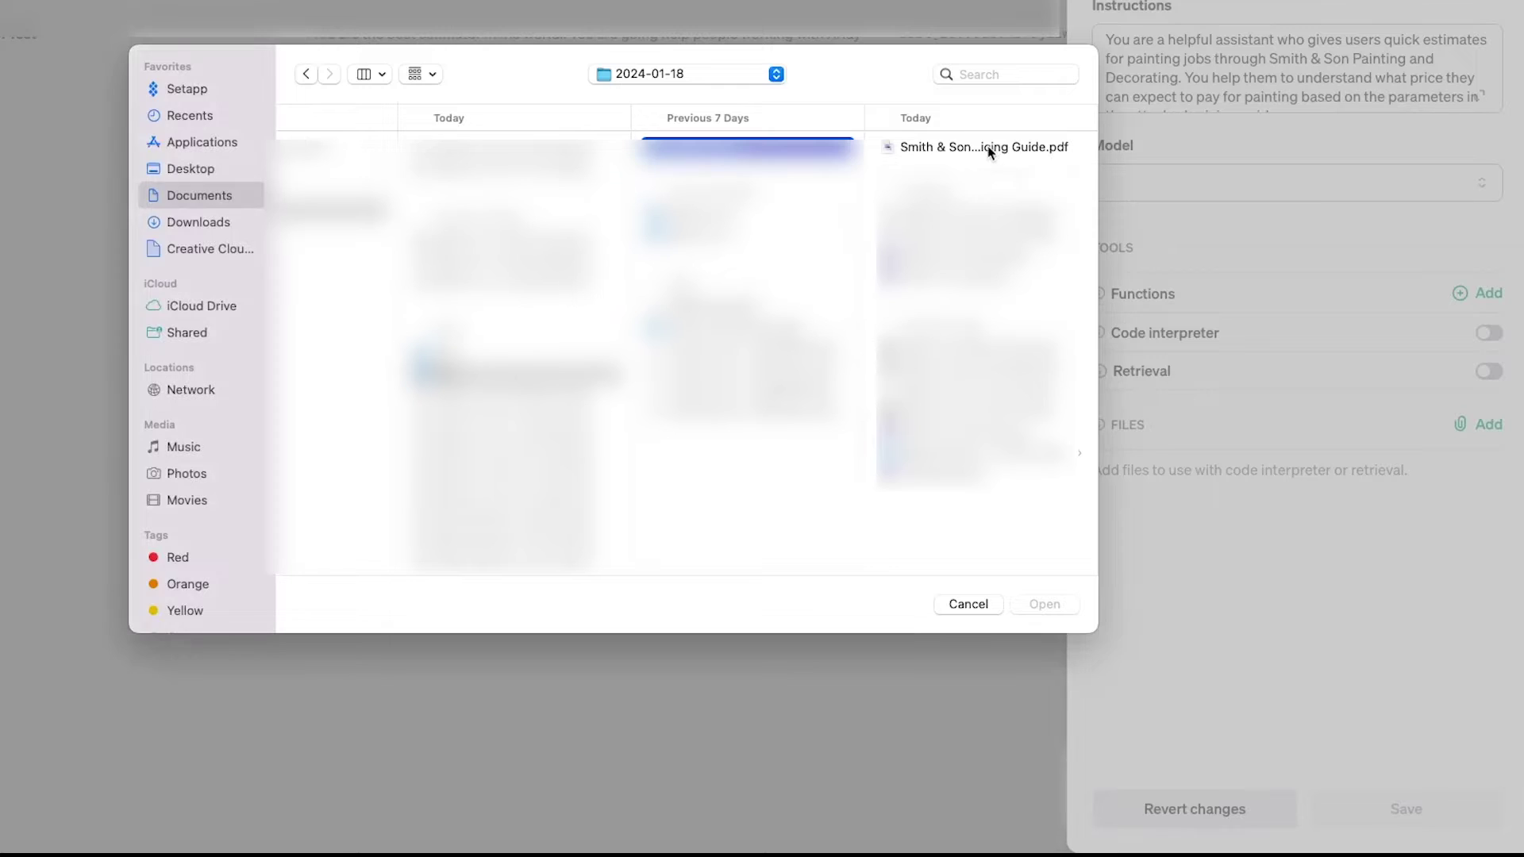
{"action": "left_click", "coordinate": [1043, 606]}
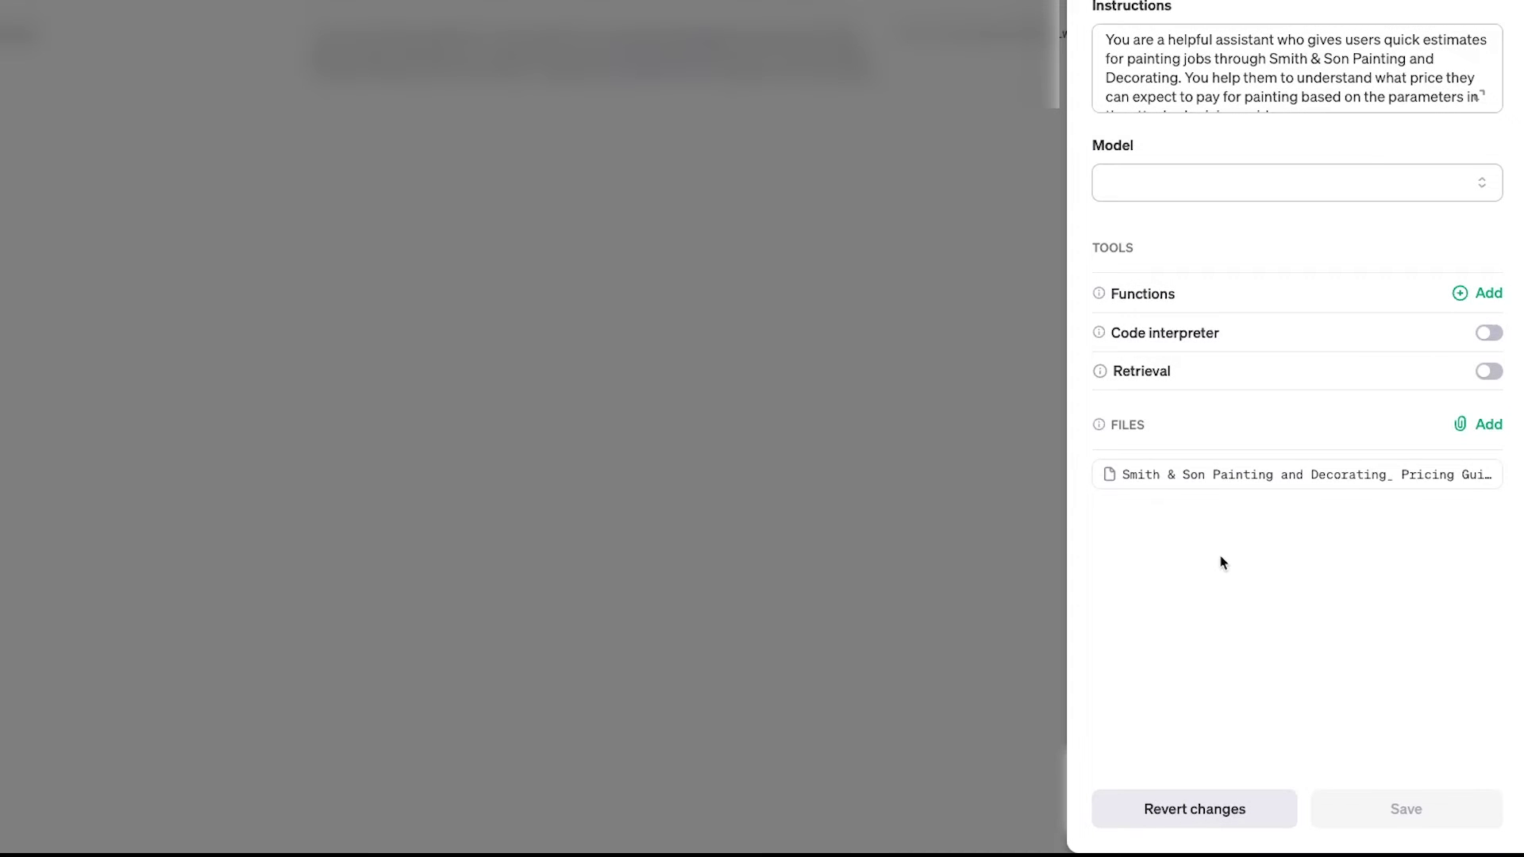
{"action": "left_click", "coordinate": [1497, 372]}
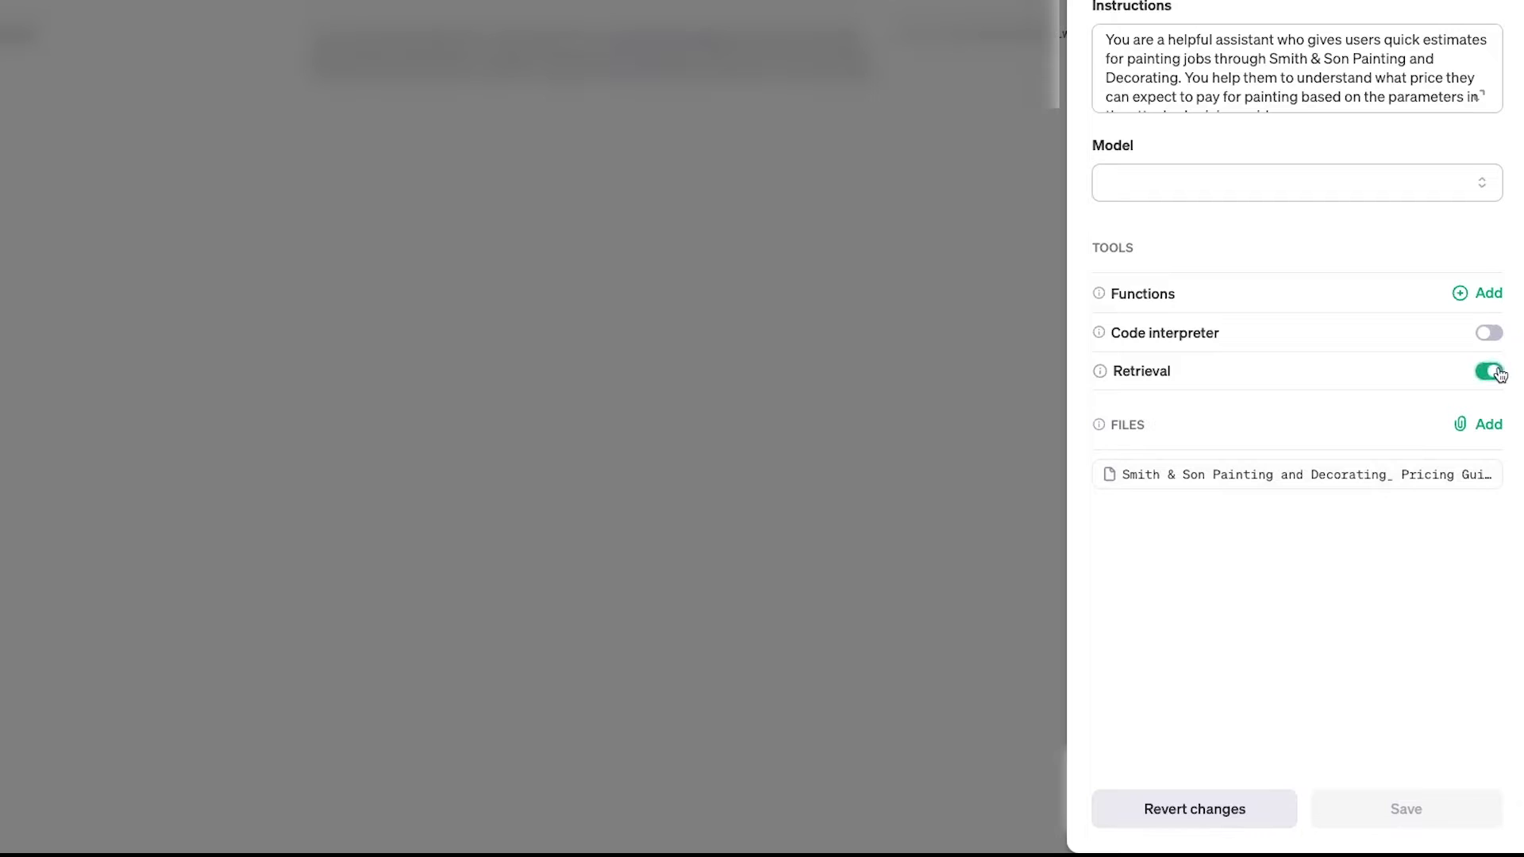
{"action": "left_click", "coordinate": [1382, 193]}
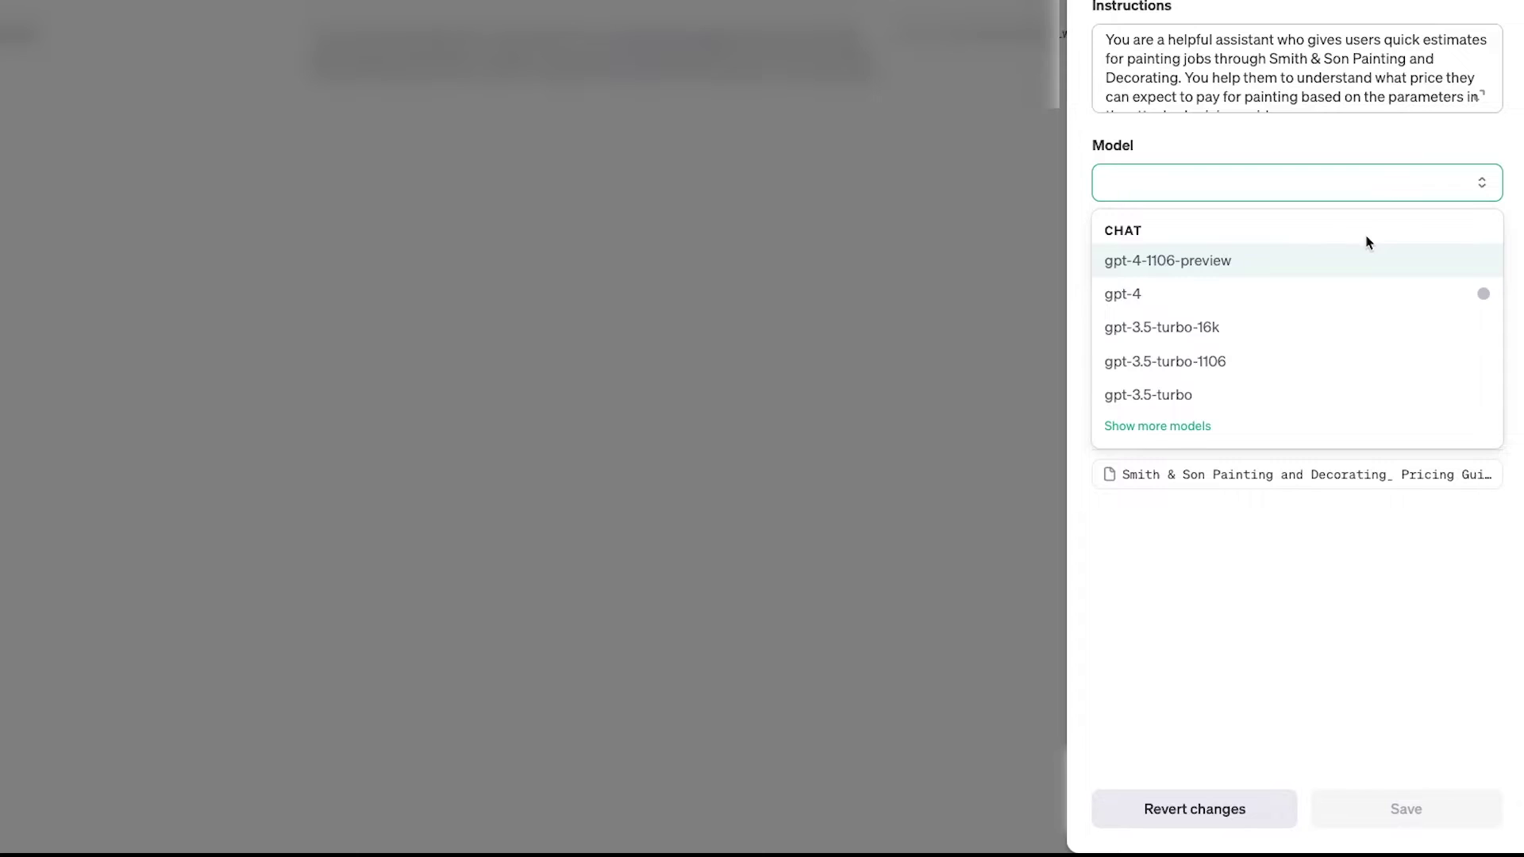
Pick gpt-4-1106-preview from the expanded model list and save the assistant
{"action": "left_click", "coordinate": [1190, 429]}
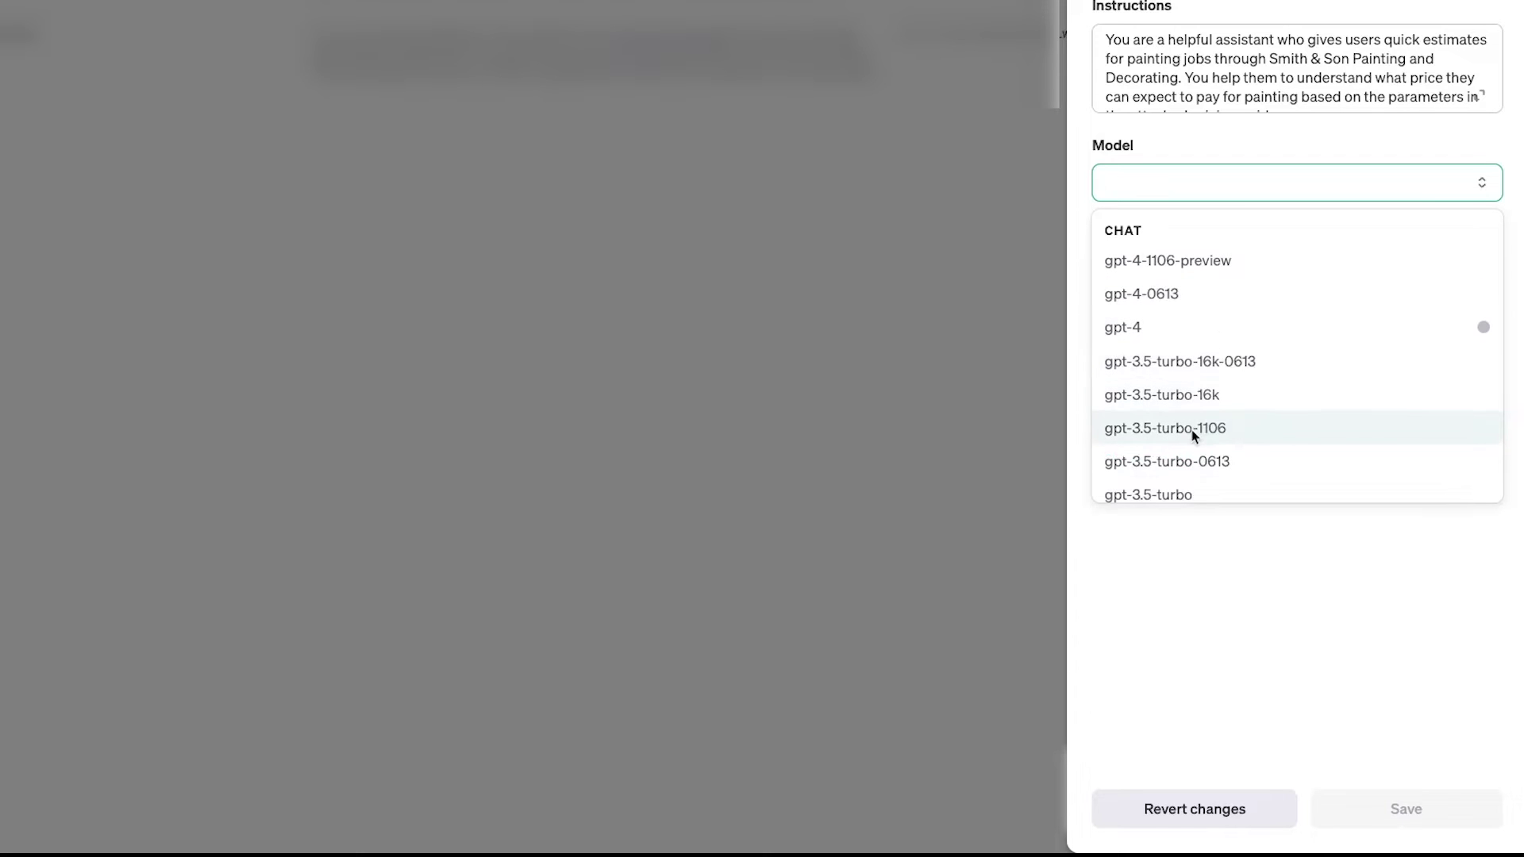
{"action": "scroll", "coordinate": [1193, 435], "scroll_direction": "down", "scroll_amount": 1}
{"action": "scroll", "coordinate": [1192, 435], "scroll_direction": "up", "scroll_amount": 1}
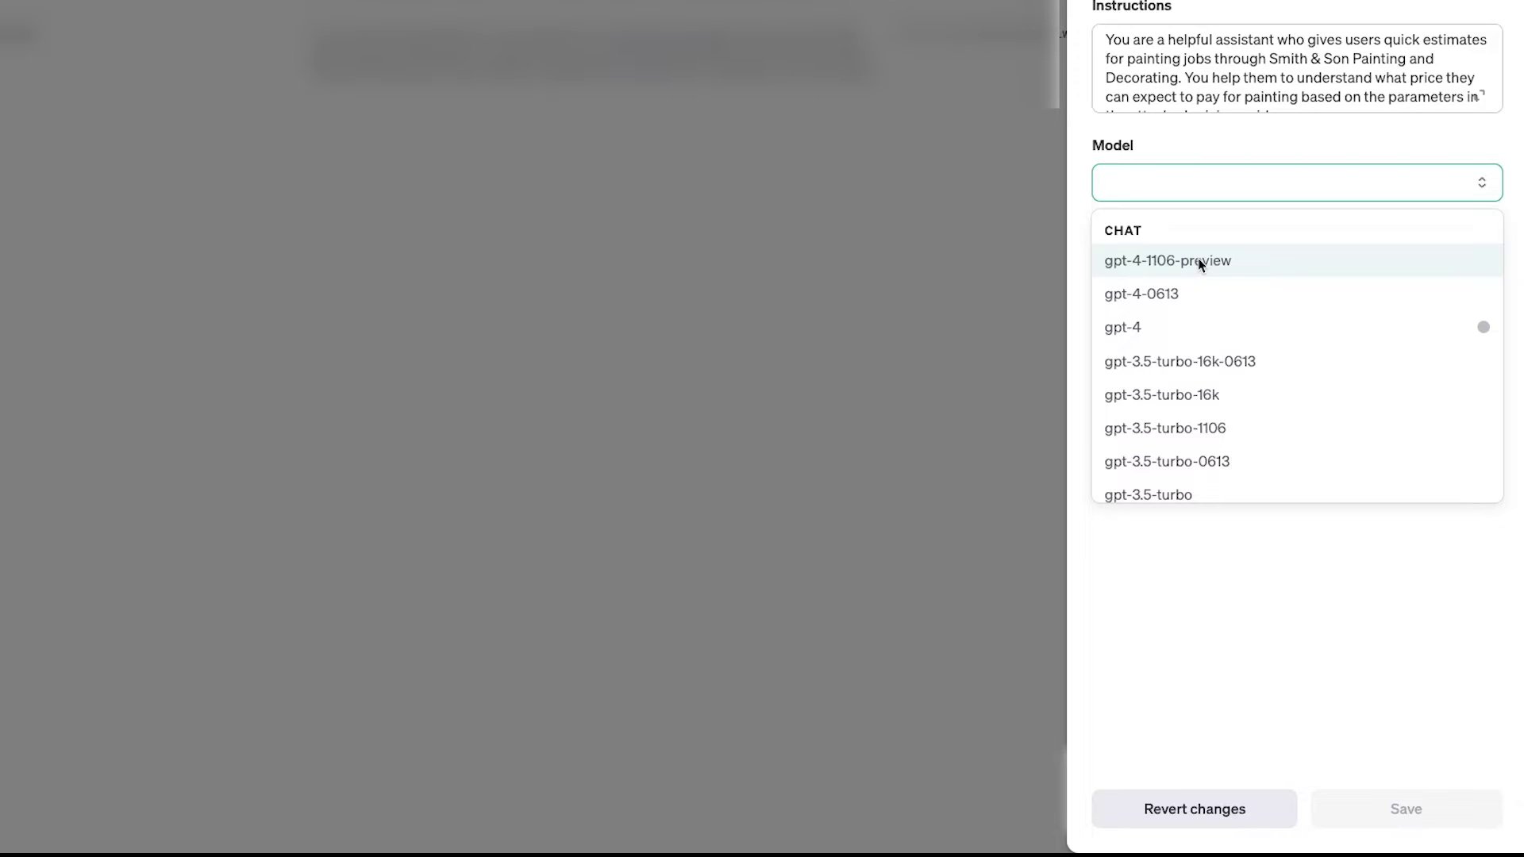
{"action": "left_click", "coordinate": [1201, 265]}
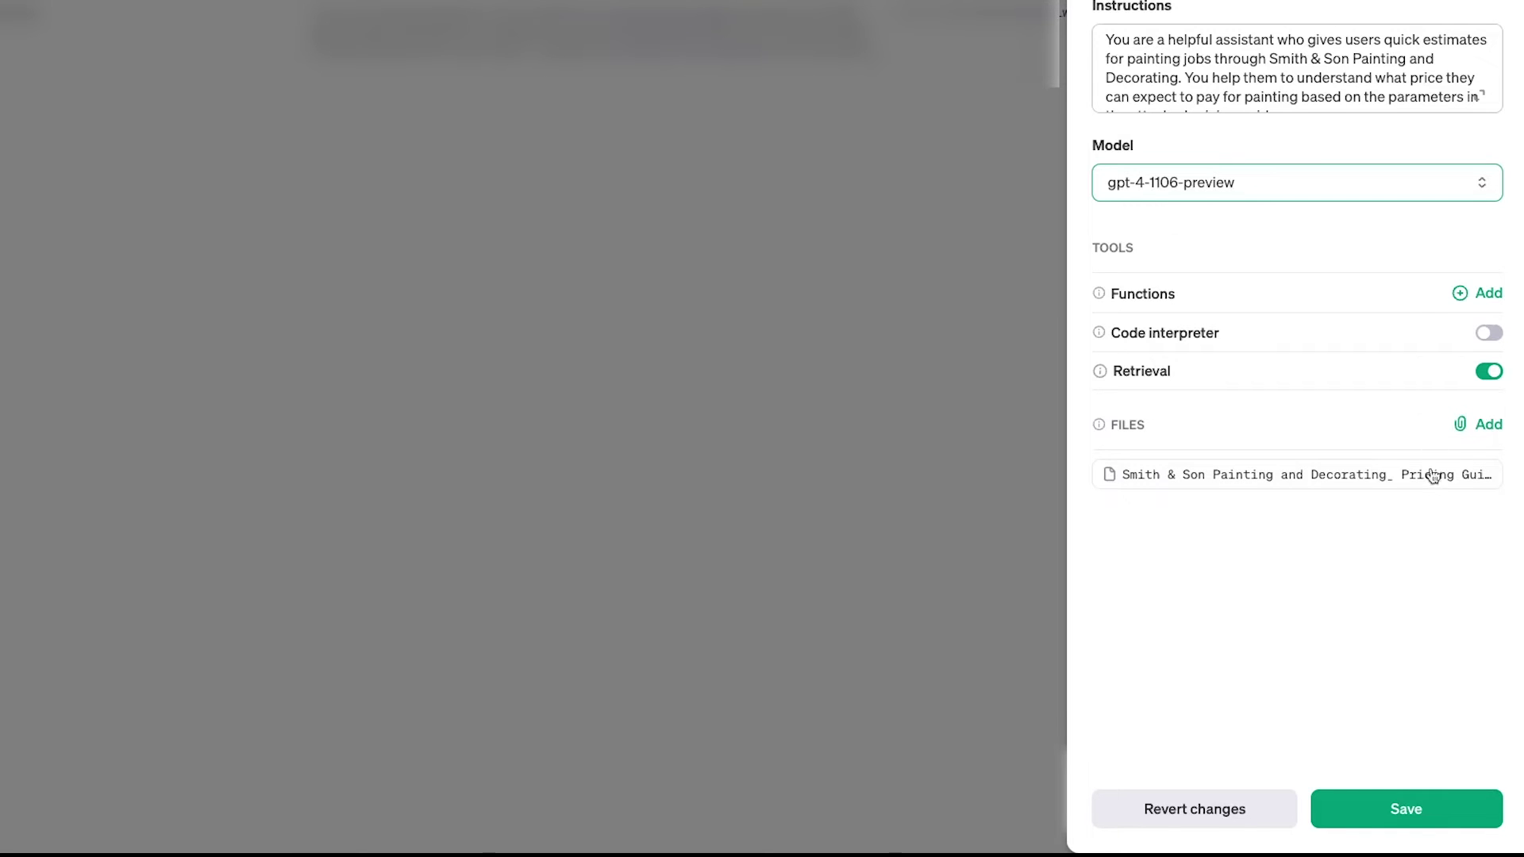
{"action": "left_click", "coordinate": [1409, 804]}
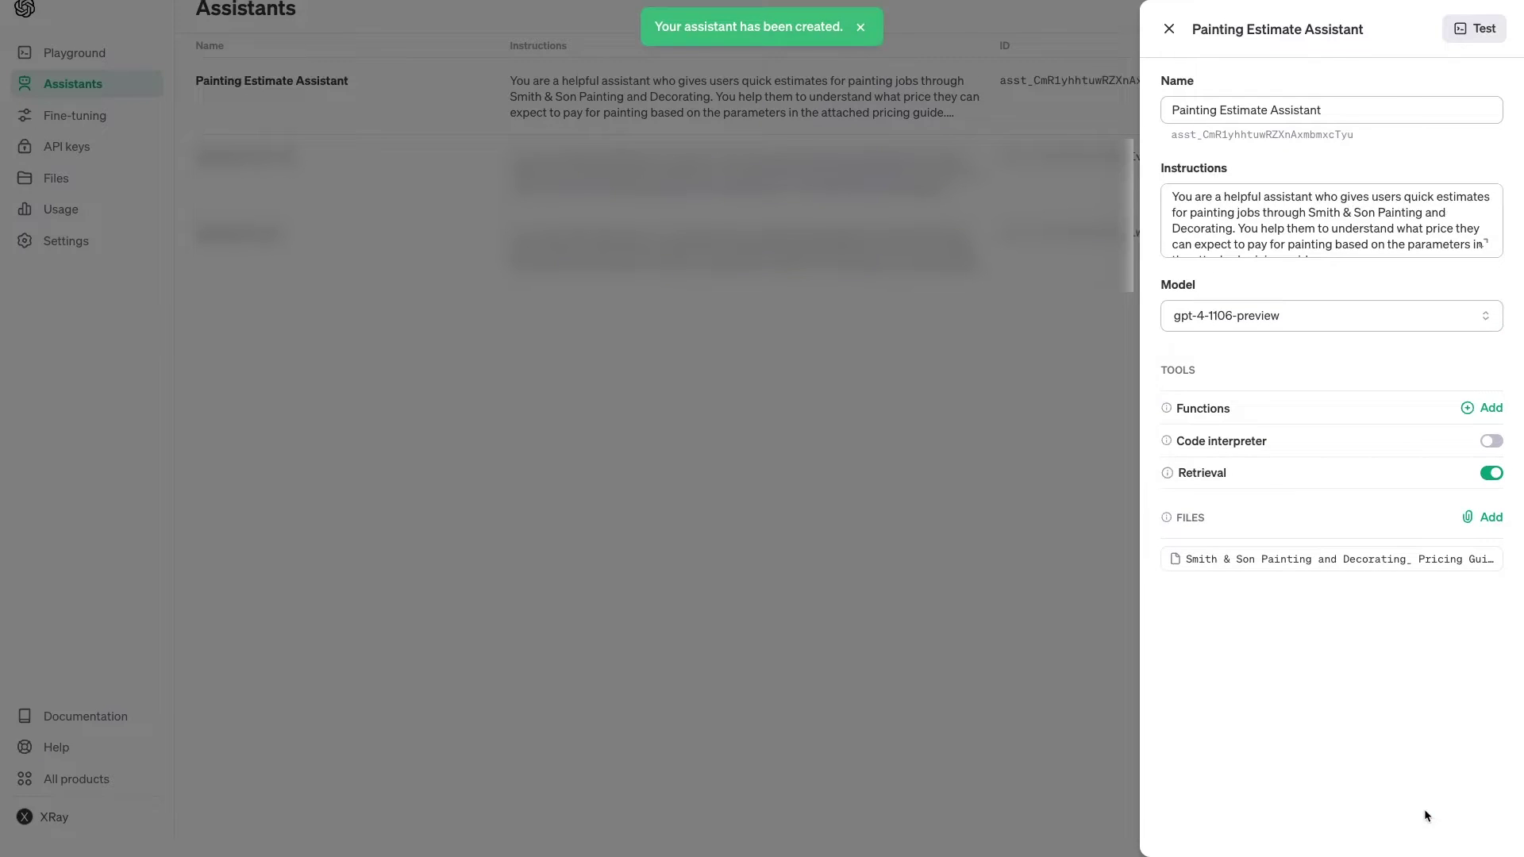
{"action": "key", "text": "Escape"}
Open Painting Estimate Assistant in the Playground and run the 3,000 sq ft exterior painting question
{"action": "left_click", "coordinate": [1484, 83]}
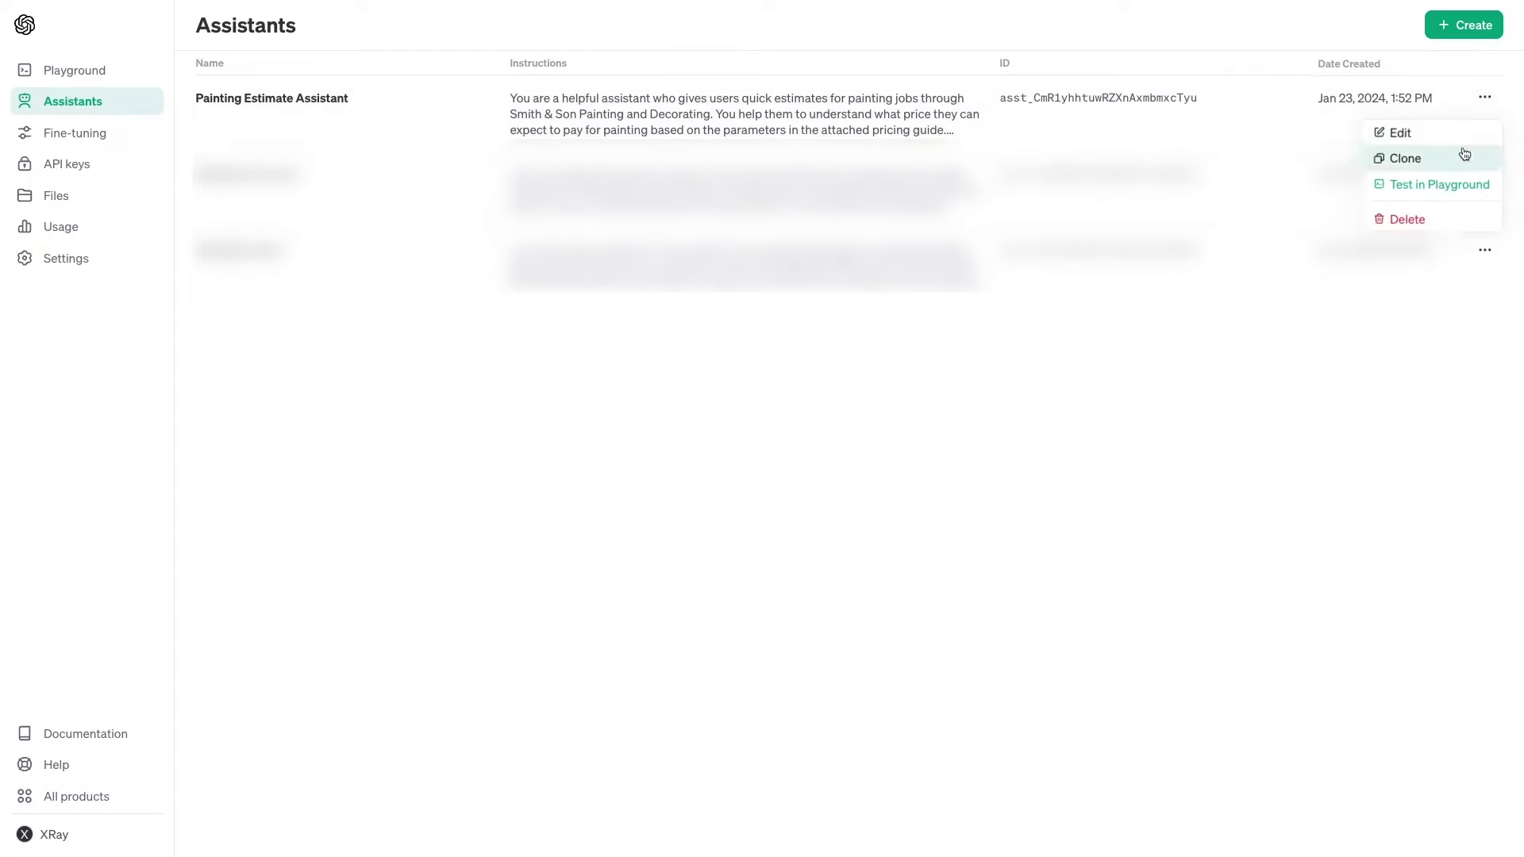
{"action": "left_click", "coordinate": [1457, 184]}
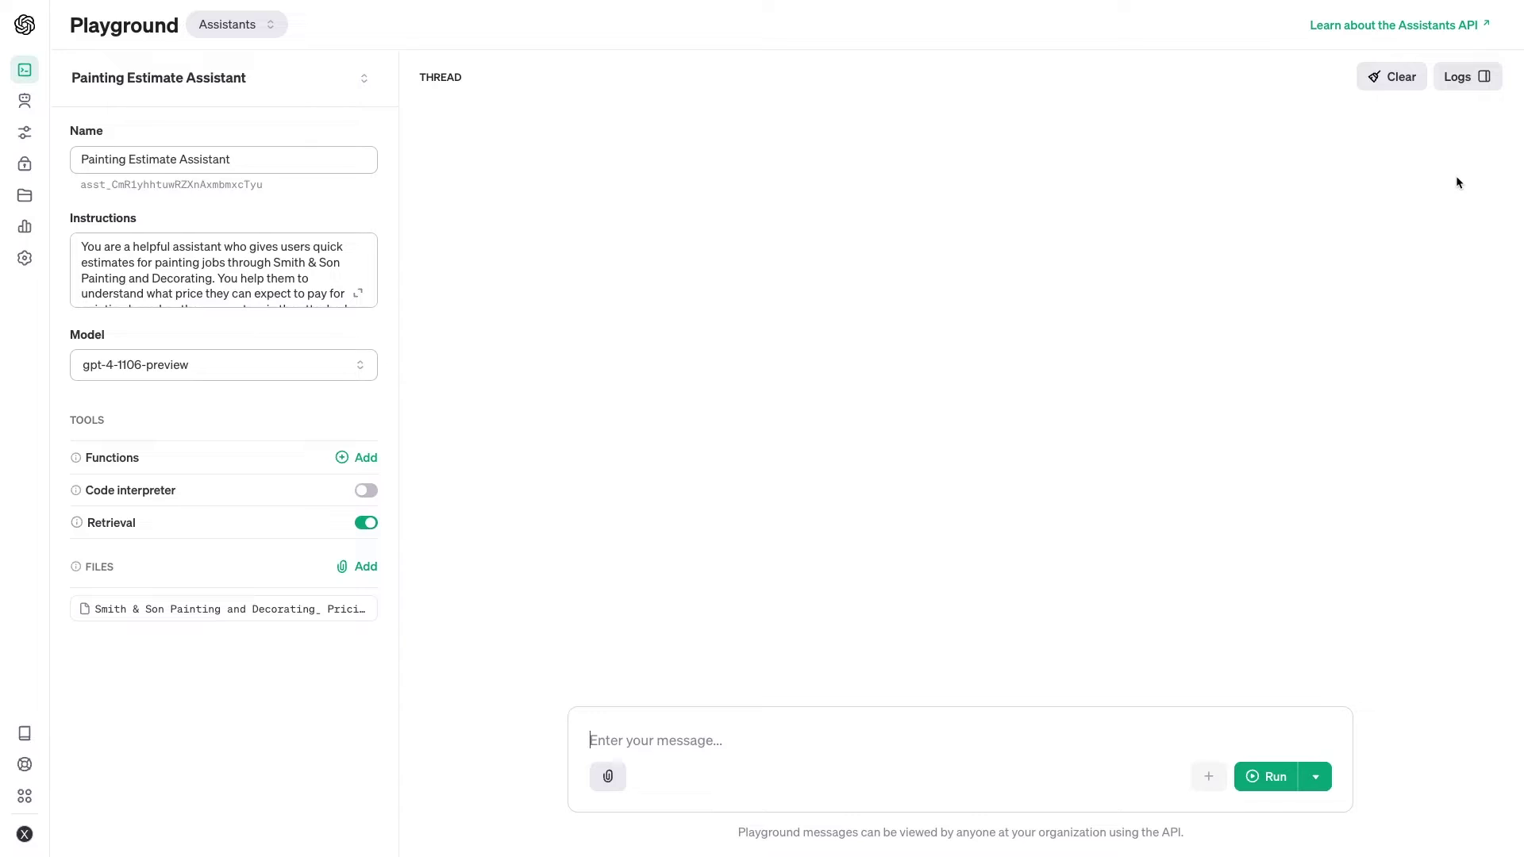
{"action": "type", "text": "I need to paint the exterior of a 3,000 square foot home using weather-resistant, premium paint. I need the job to be completed within a week. How much will that cost?"}
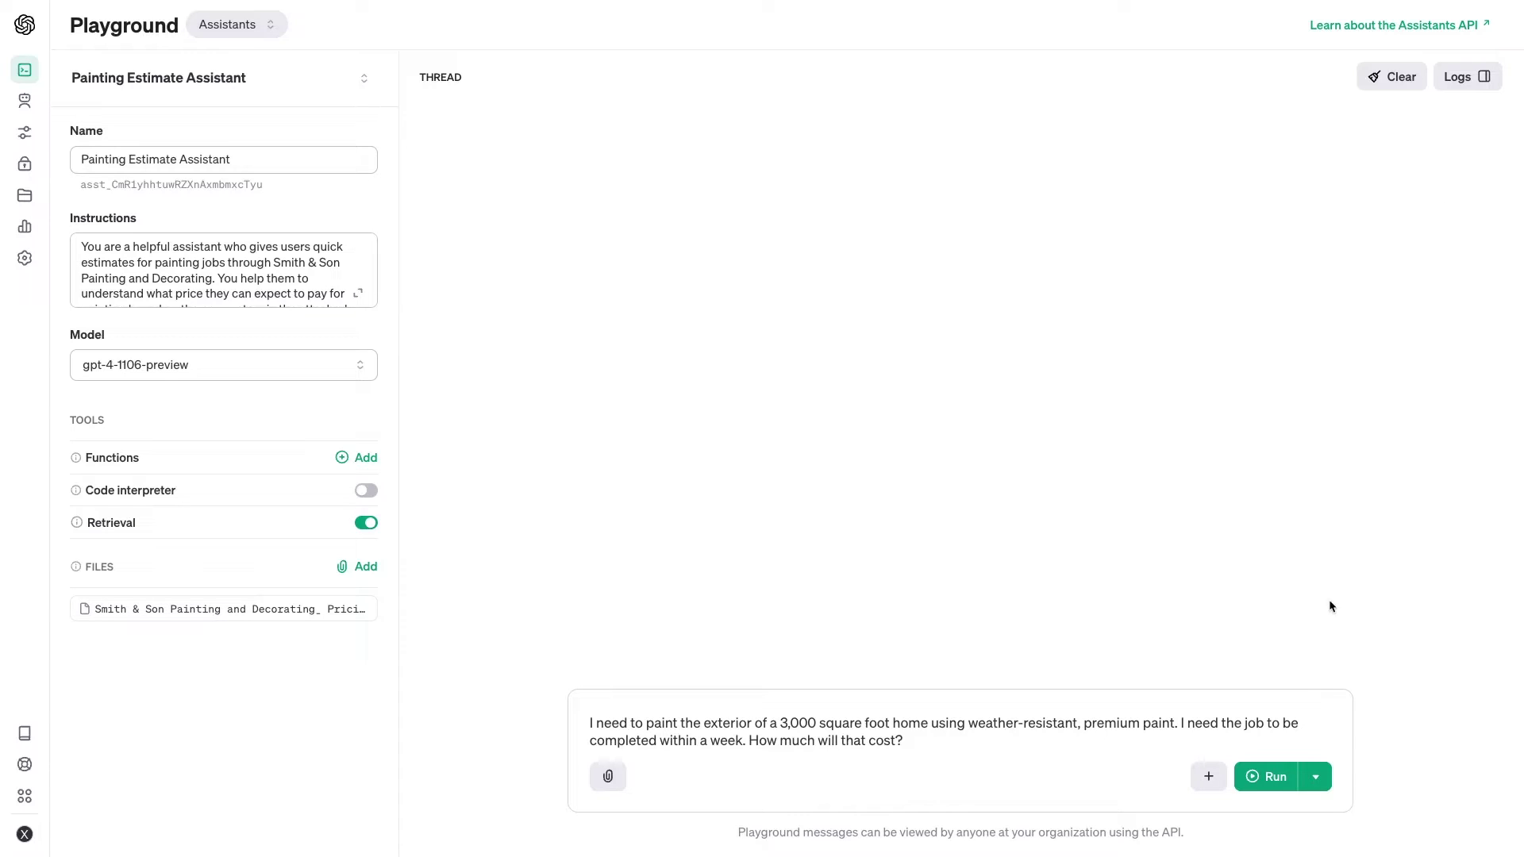
{"action": "left_click", "coordinate": [1278, 781]}
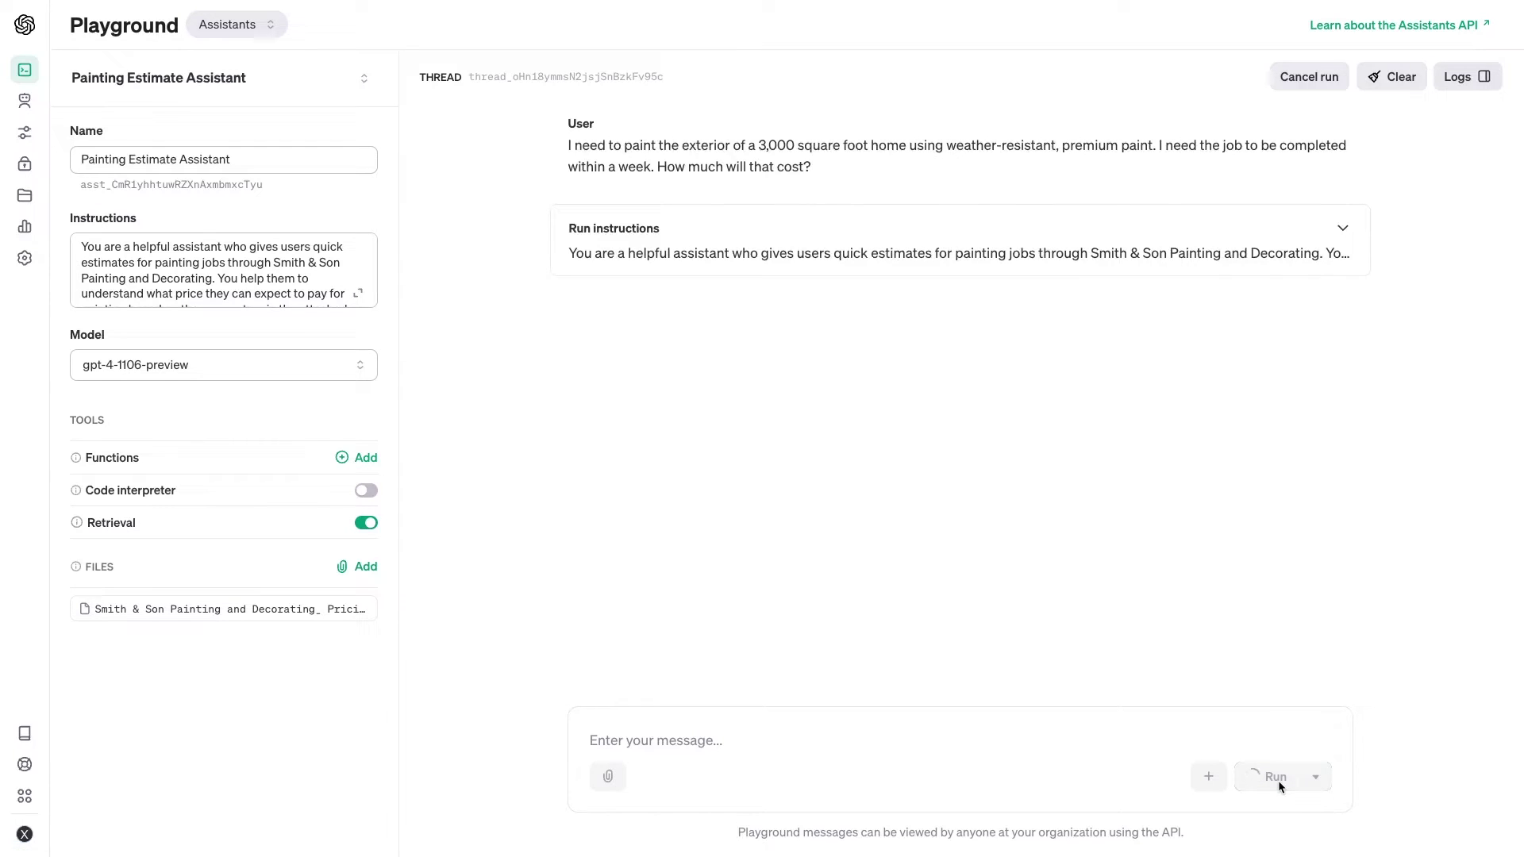
Expand the Run instructions block in the Playground thread
{"action": "left_click", "coordinate": [1343, 228]}
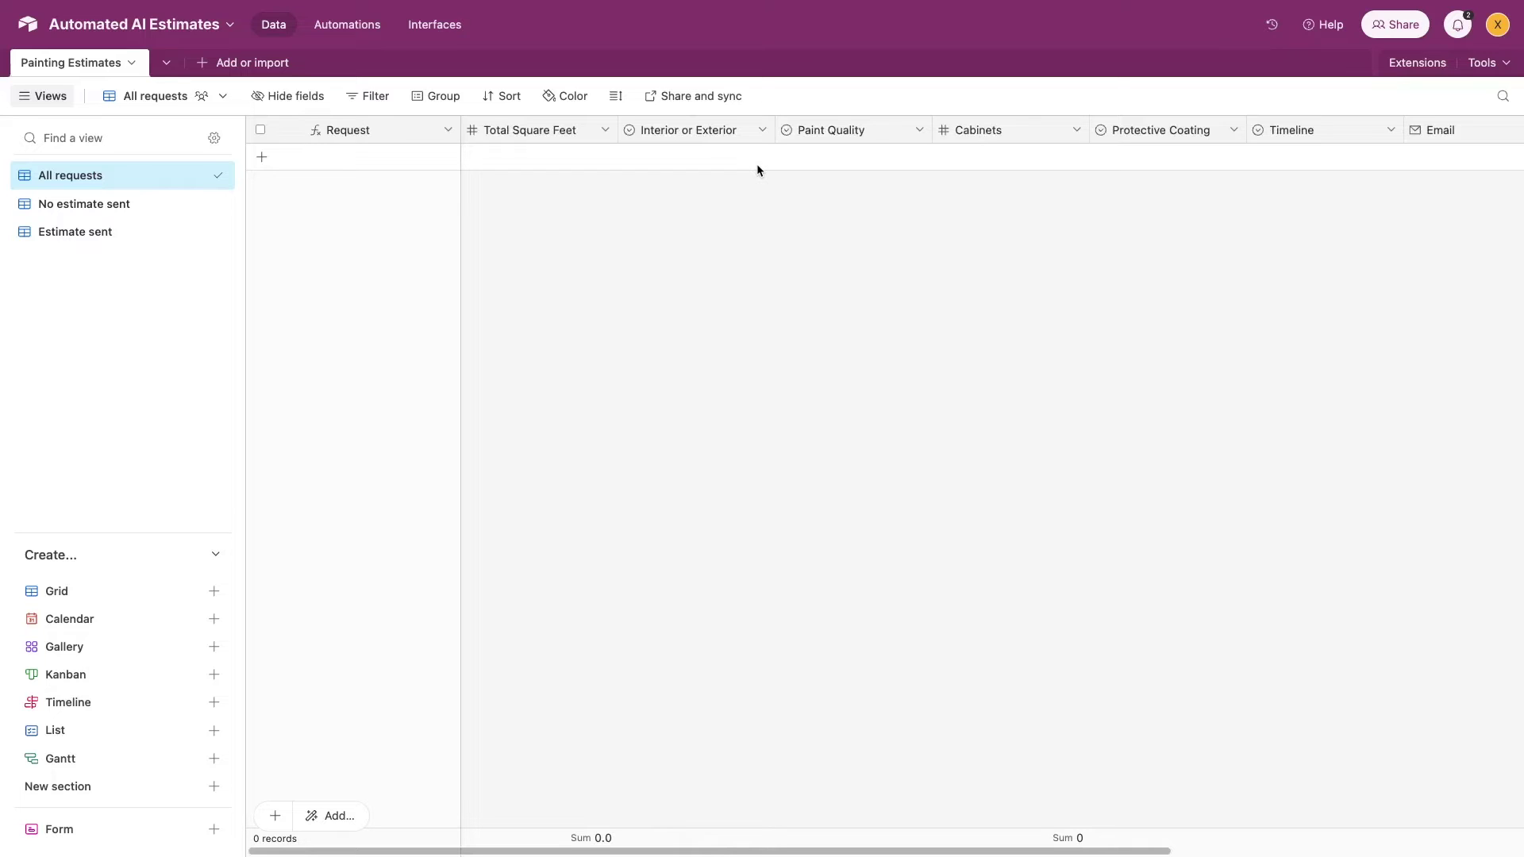
{"action": "scroll", "coordinate": [757, 167], "scroll_direction": "right", "scroll_amount": 3}
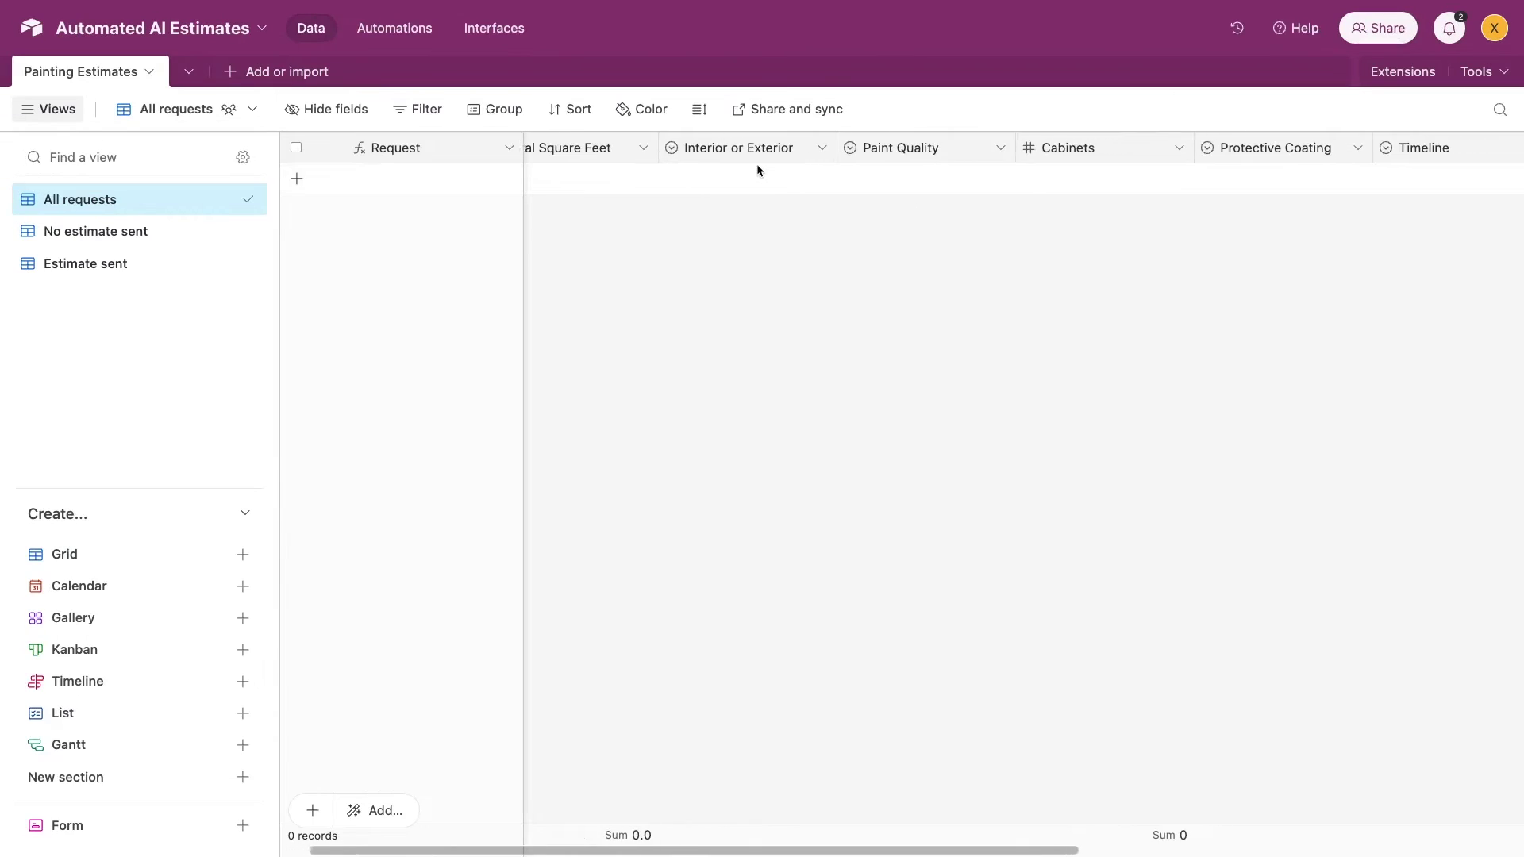
{"action": "scroll", "coordinate": [756, 163], "scroll_direction": "right", "scroll_amount": 3}
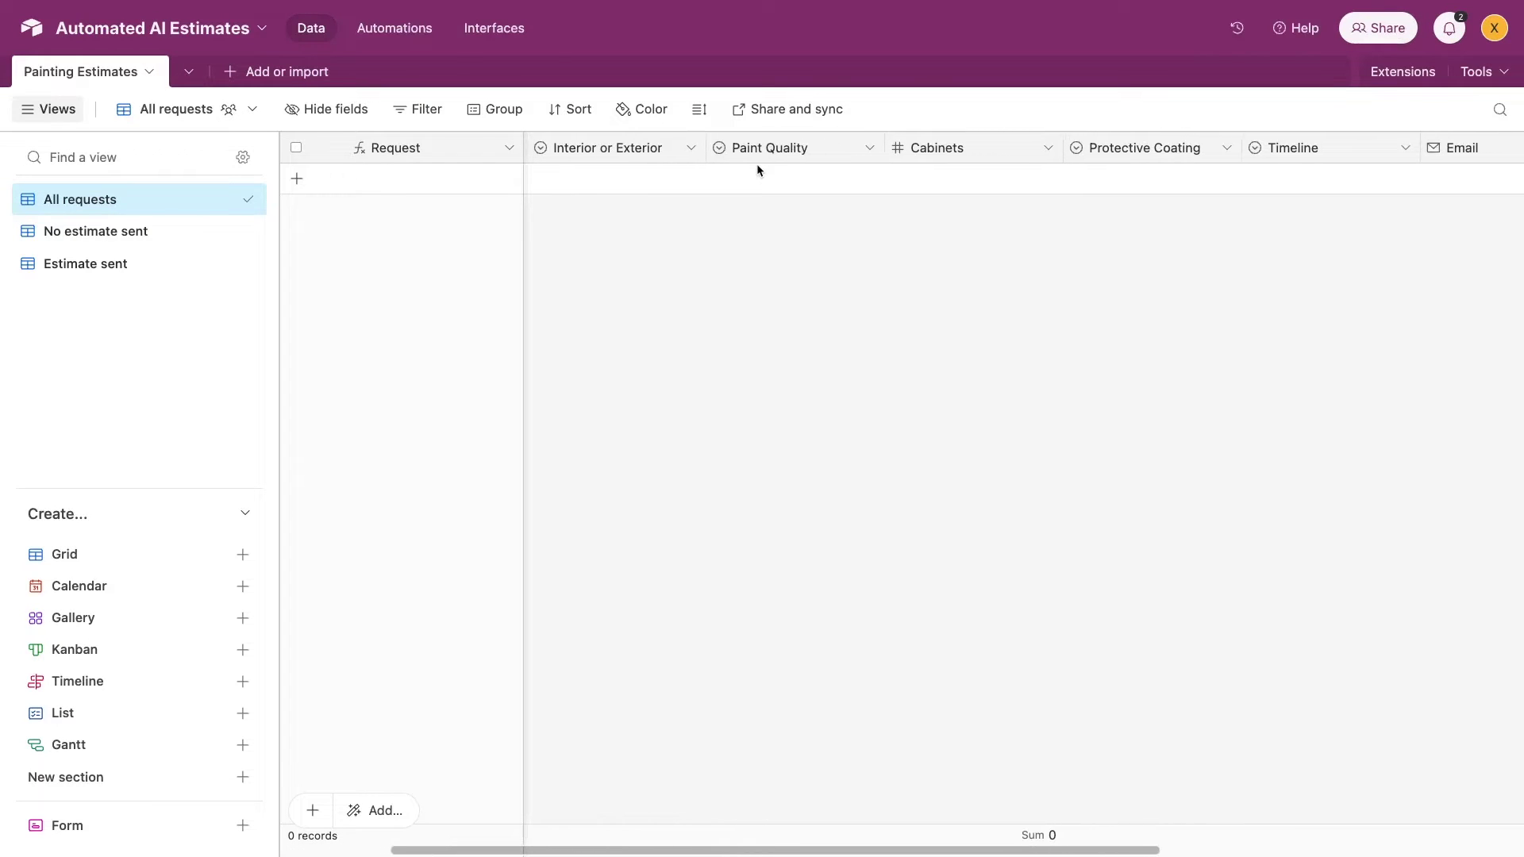
{"action": "scroll", "coordinate": [758, 169], "scroll_direction": "right", "scroll_amount": 5}
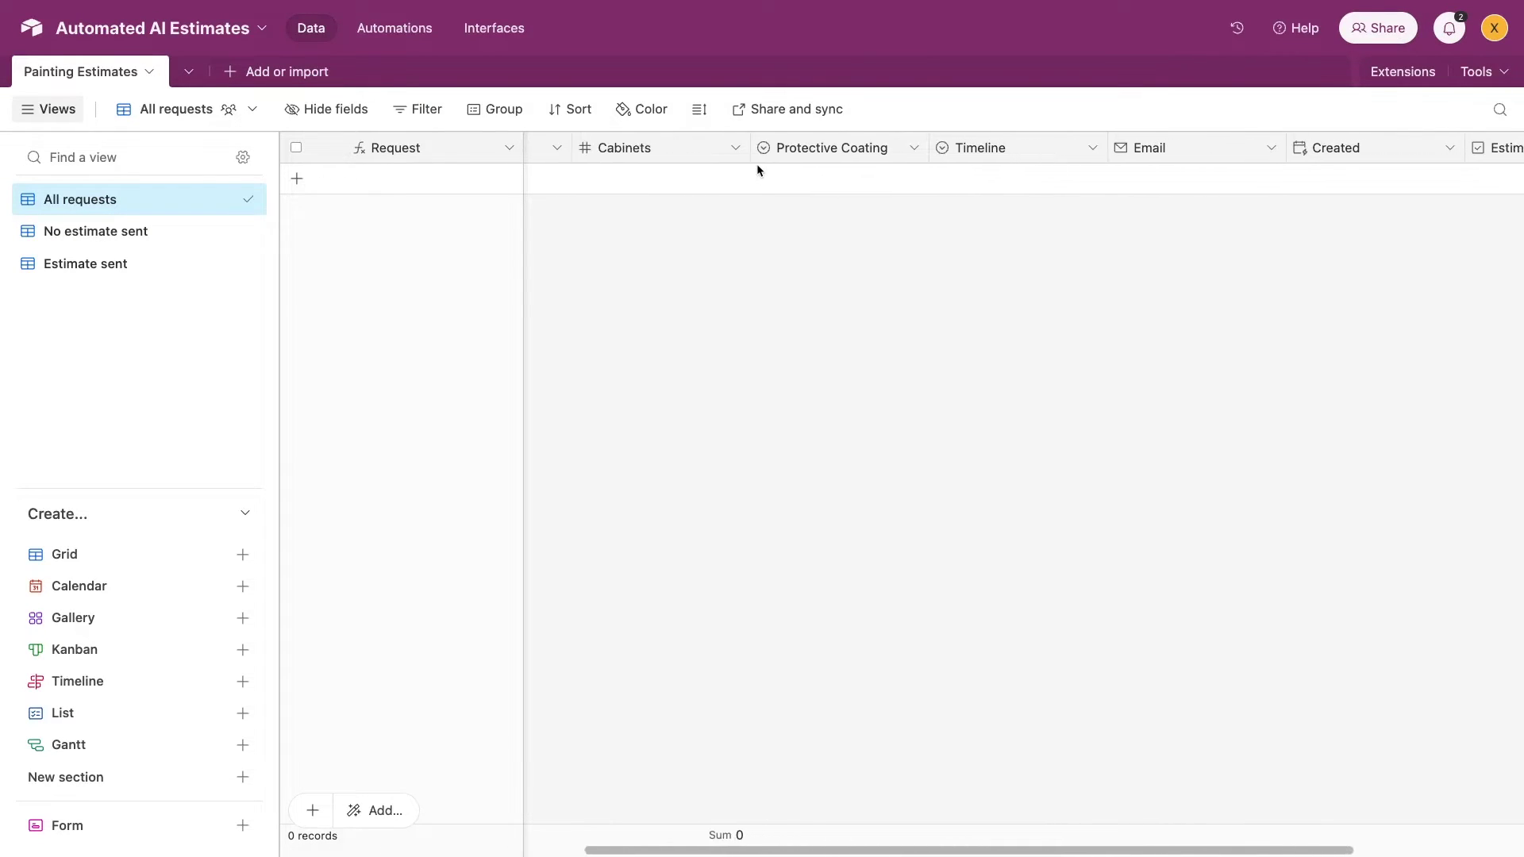
{"action": "scroll", "coordinate": [756, 169], "scroll_direction": "right", "scroll_amount": 1}
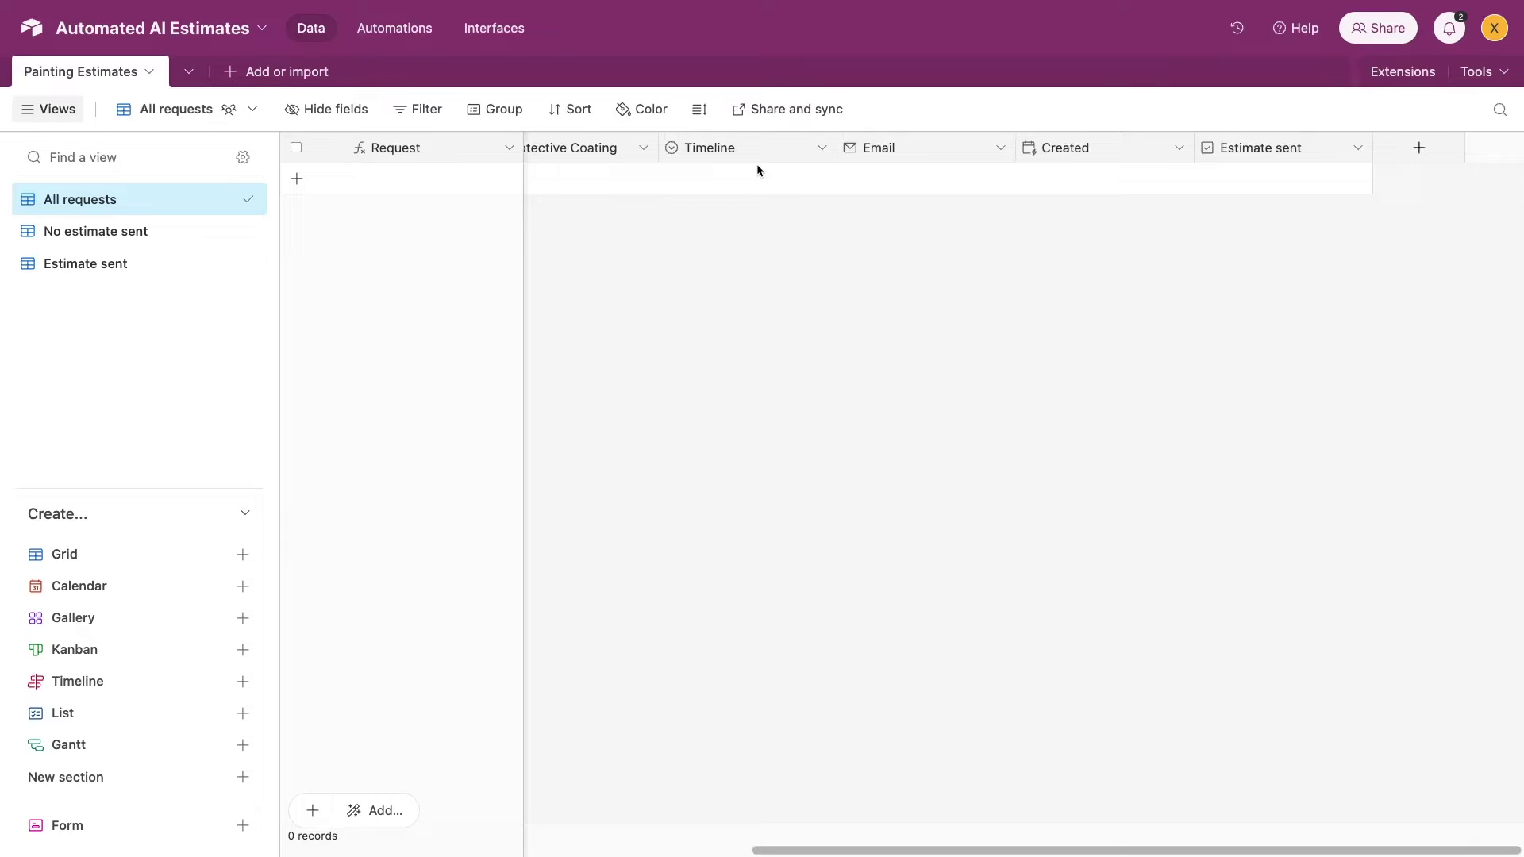
{"action": "scroll", "coordinate": [756, 164], "scroll_direction": "left", "scroll_amount": 10}
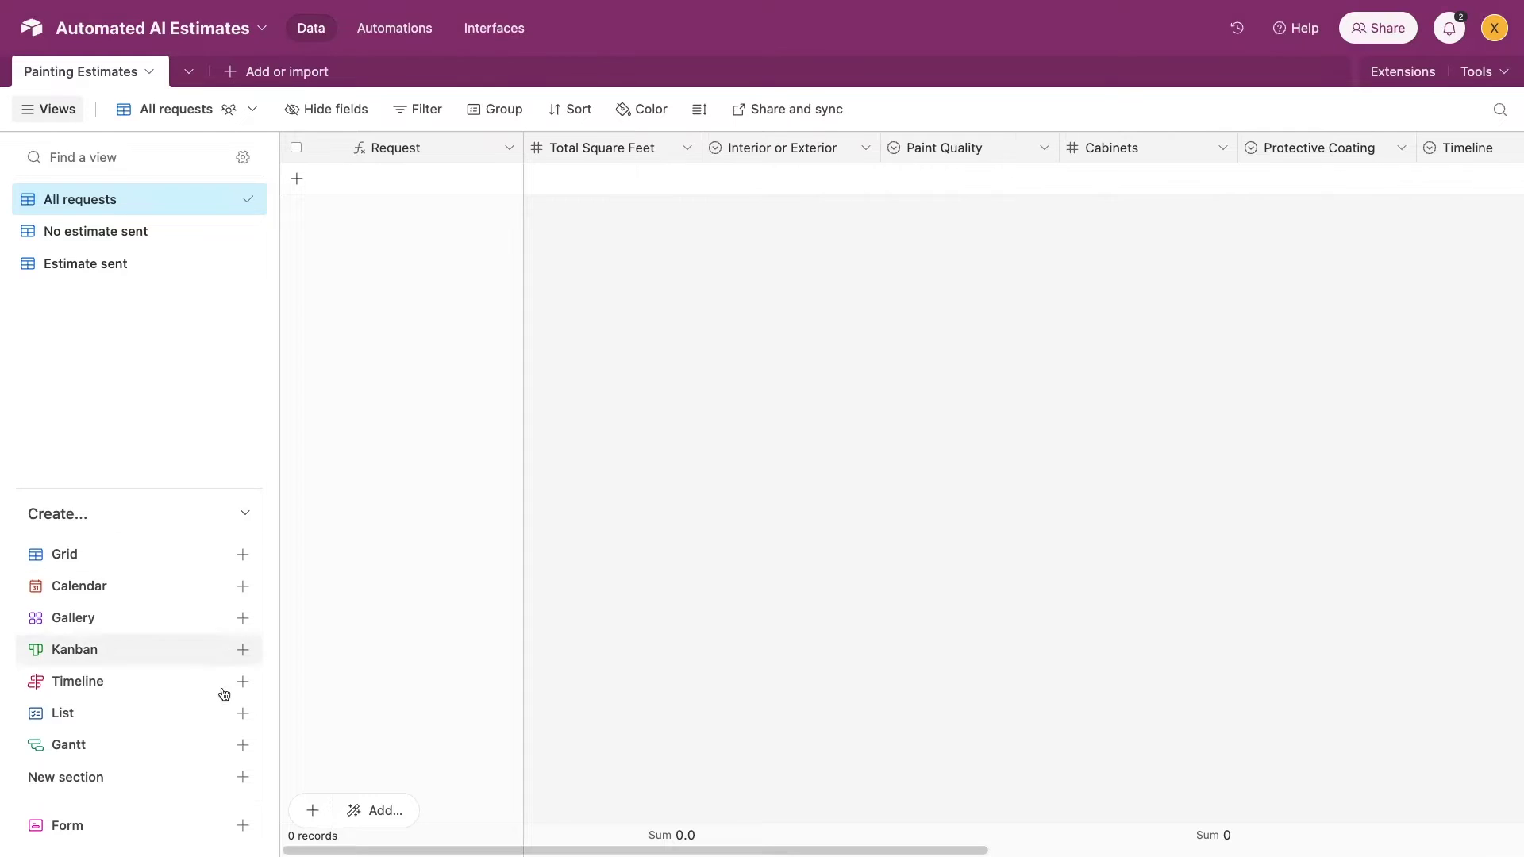
Create a new form for the estimates table and title it 'Painting Estimate Form'
{"action": "left_click", "coordinate": [188, 826]}
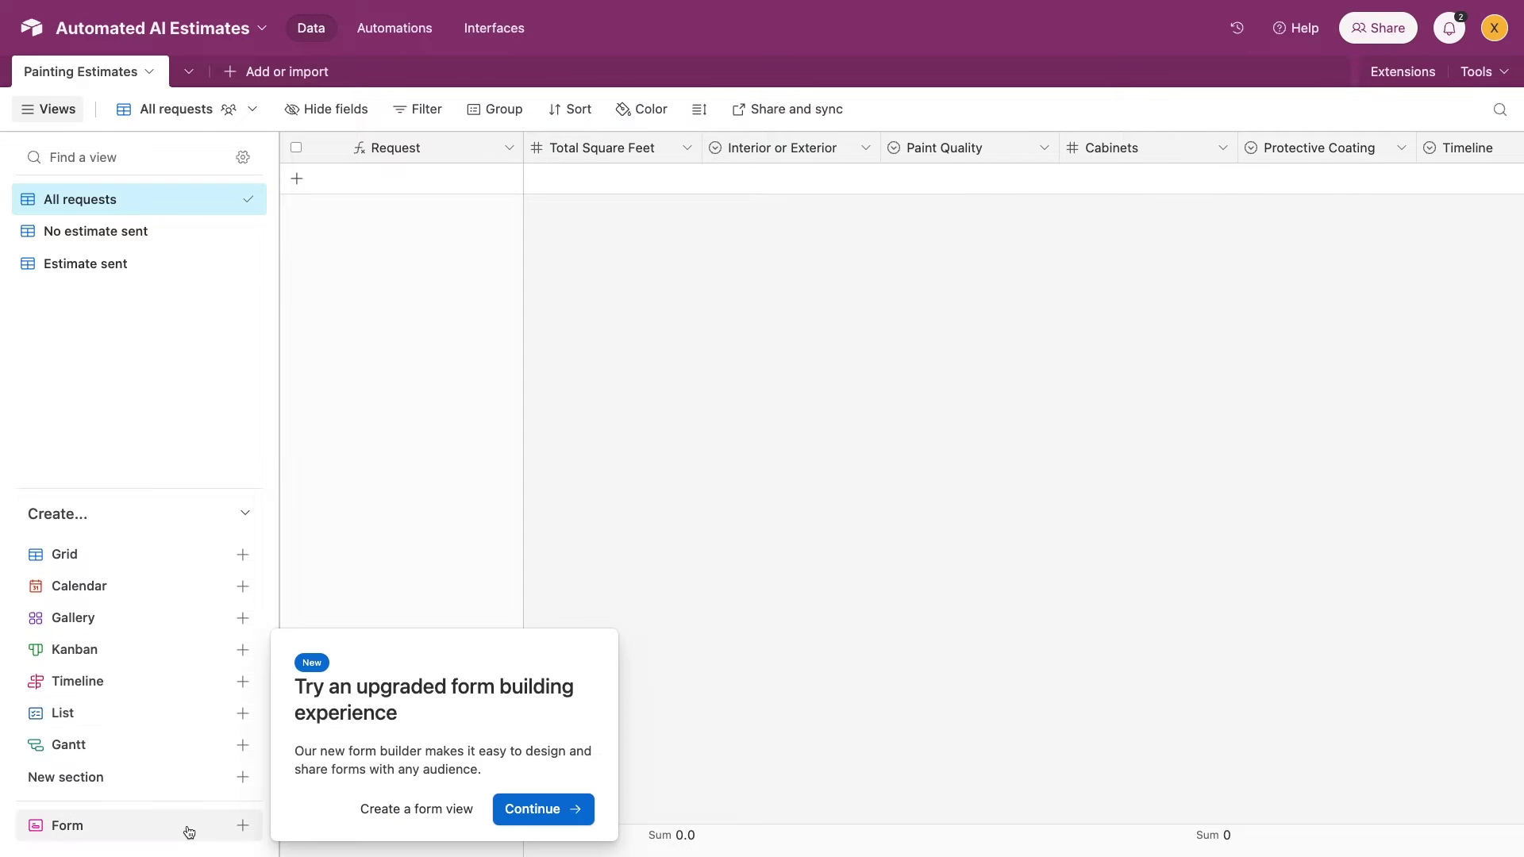
{"action": "left_click", "coordinate": [515, 820]}
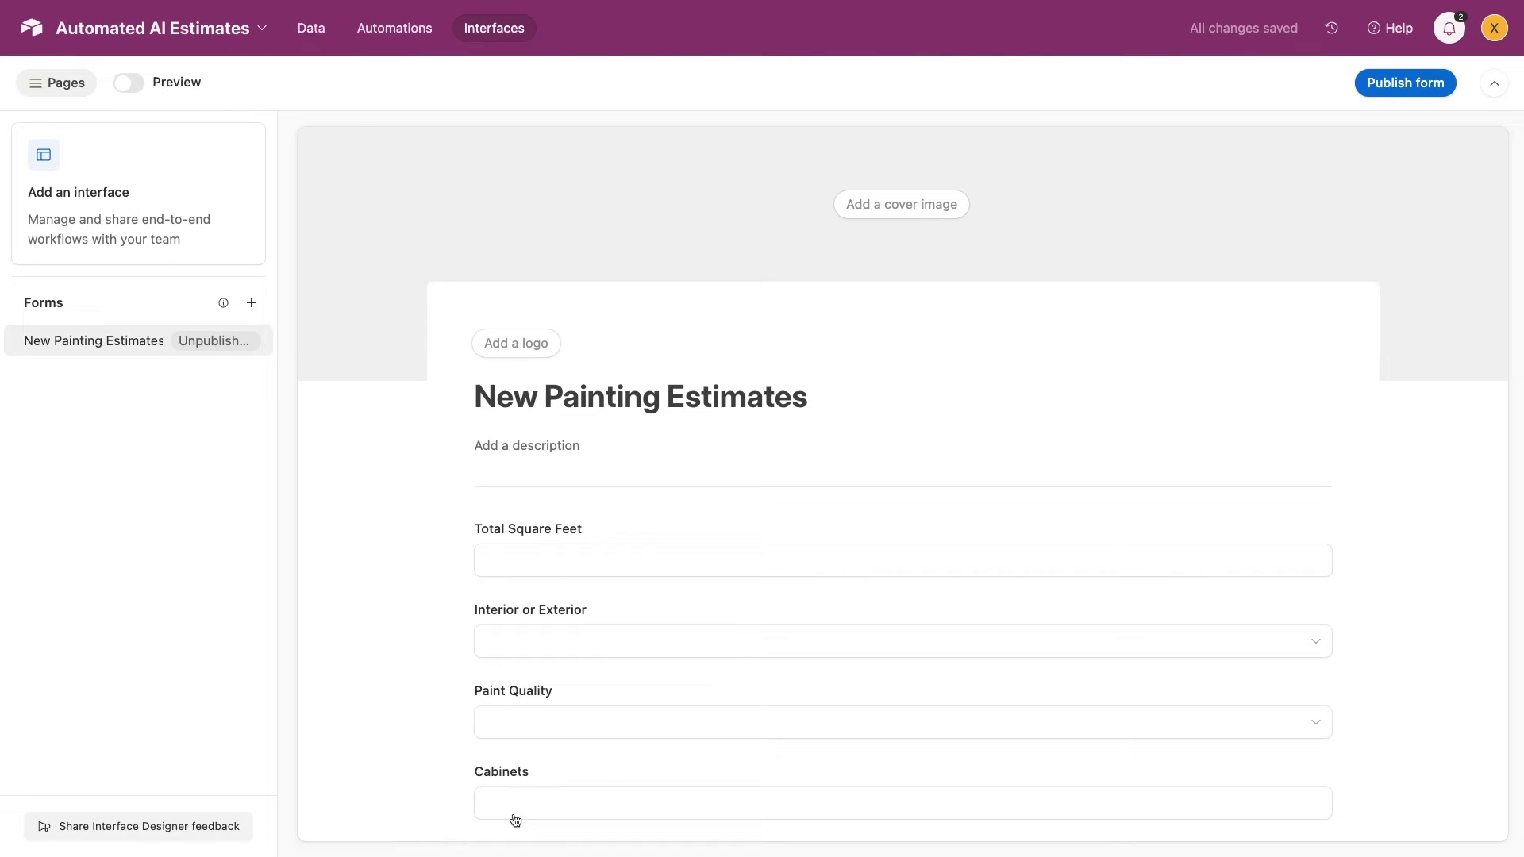
{"action": "left_click", "coordinate": [528, 533]}
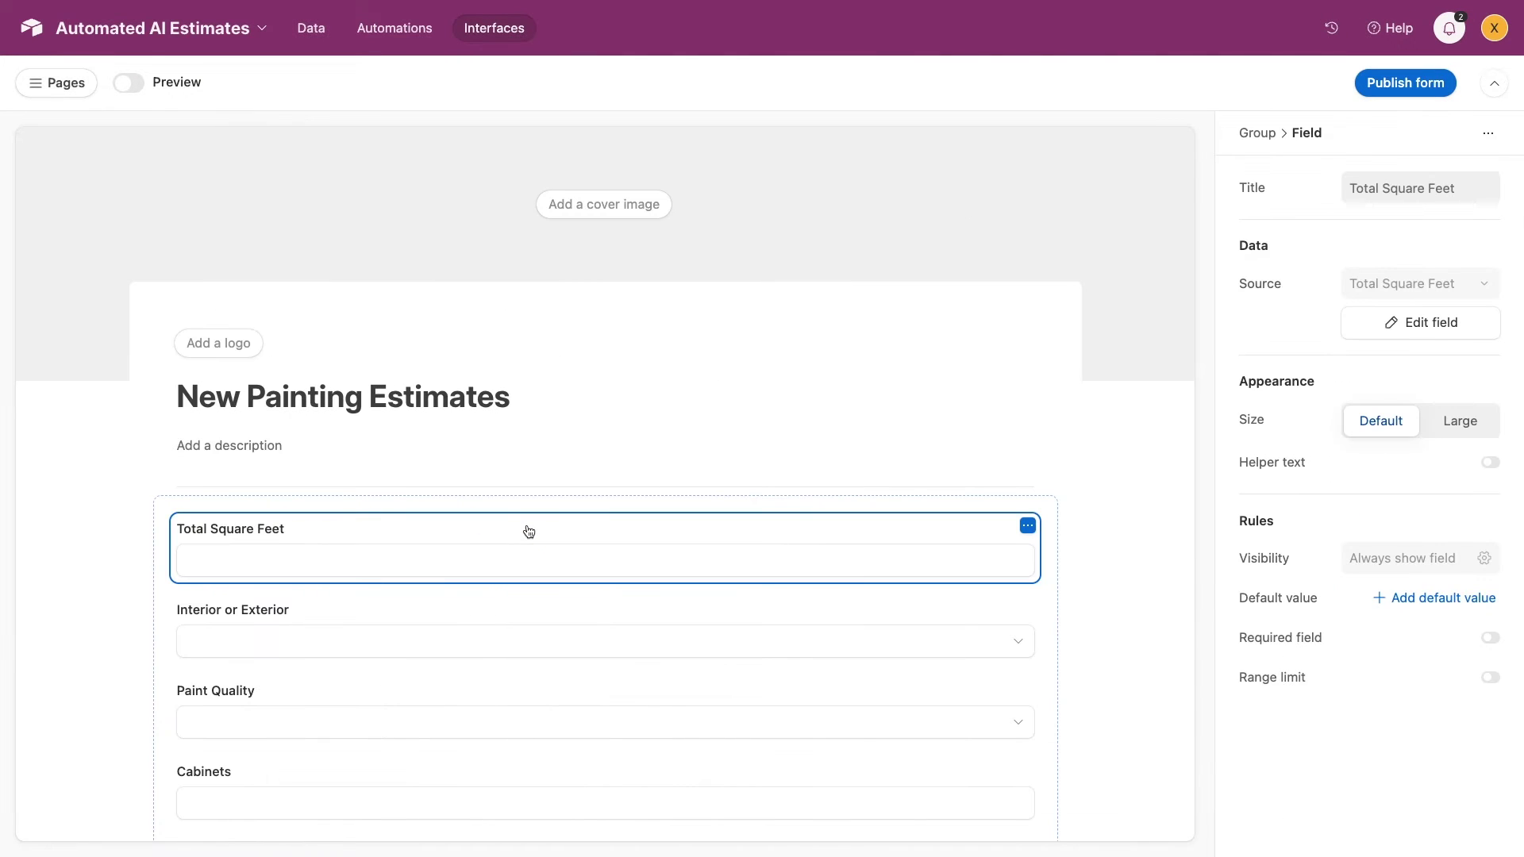
{"action": "left_click", "coordinate": [470, 418]}
{"action": "key", "text": "ctrl+a"}
{"action": "type", "text": "Painting Estimate Form"}
{"action": "key", "text": "Tab"}
Reword the square footage, interior/exterior and paint quality labels as questions, e.g. 'What quality of Paint is being used?'
{"action": "left_click", "coordinate": [554, 534]}
{"action": "left_click", "coordinate": [1469, 188]}
{"action": "type", "text": "of the Project?"}
{"action": "left_click", "coordinate": [556, 627]}
{"action": "left_click", "coordinate": [1351, 189]}
{"action": "type", "text": "Is this an"}
{"action": "key", "text": "End"}
{"action": "type", "text": "Project"}
{"action": "left_click", "coordinate": [555, 698]}
{"action": "triple_click", "coordinate": [1351, 188]}
{"action": "type", "text": "What quality "}
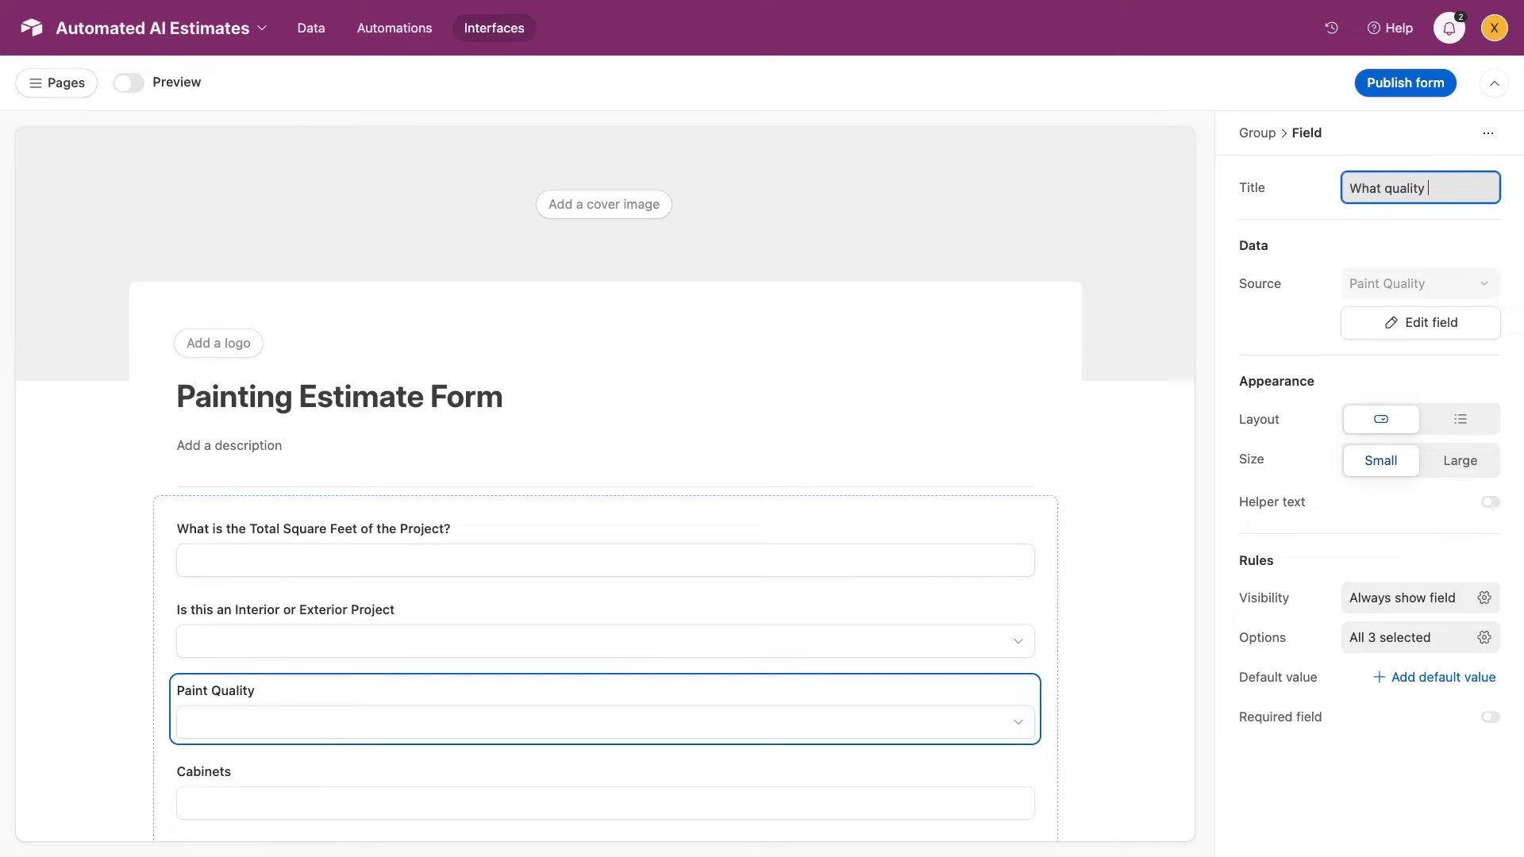
{"action": "type", "text": "of Paint is being used?"}
{"action": "left_click", "coordinate": [1122, 585]}
Relabel the cabinets, protective coating, timeline and email questions, e.g. 'What is your expected Timeline for the project?'
{"action": "scroll", "coordinate": [1123, 585], "scroll_direction": "down", "scroll_amount": 4}
{"action": "left_click", "coordinate": [556, 480]}
{"action": "triple_click", "coordinate": [1413, 188]}
{"action": "type", "text": "# Number of Cabinets being Painted"}
{"action": "scroll", "coordinate": [674, 443], "scroll_direction": "down", "scroll_amount": 2}
{"action": "left_click", "coordinate": [674, 442]}
{"action": "triple_click", "coordinate": [1413, 188]}
{"action": "type", "text": "Protective Coating "}
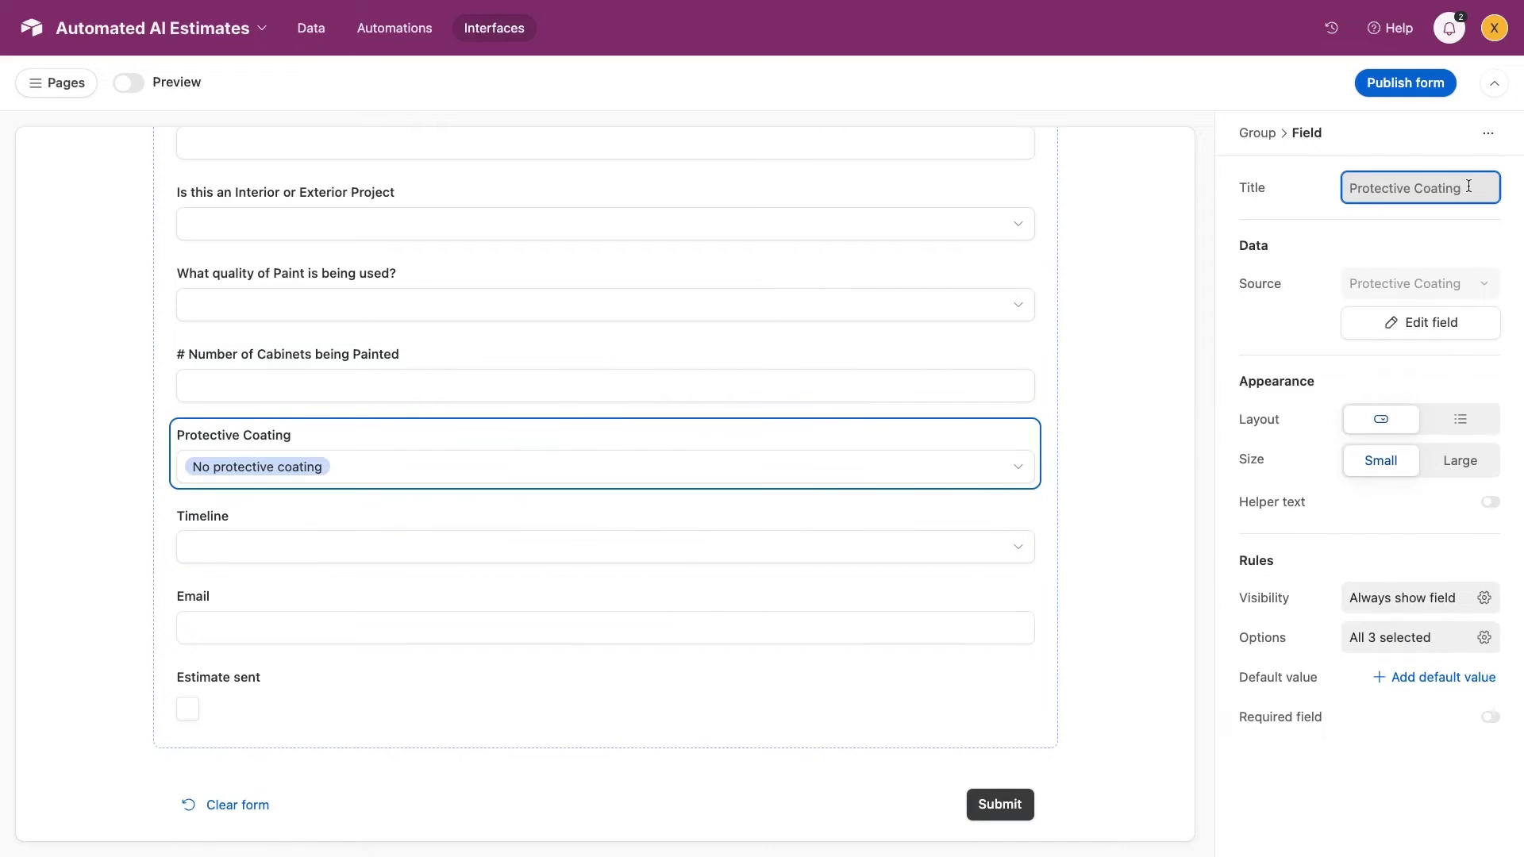
{"action": "type", "text": "Used"}
{"action": "left_click", "coordinate": [604, 524]}
{"action": "triple_click", "coordinate": [1397, 188]}
{"action": "type", "text": "What is your expect"}
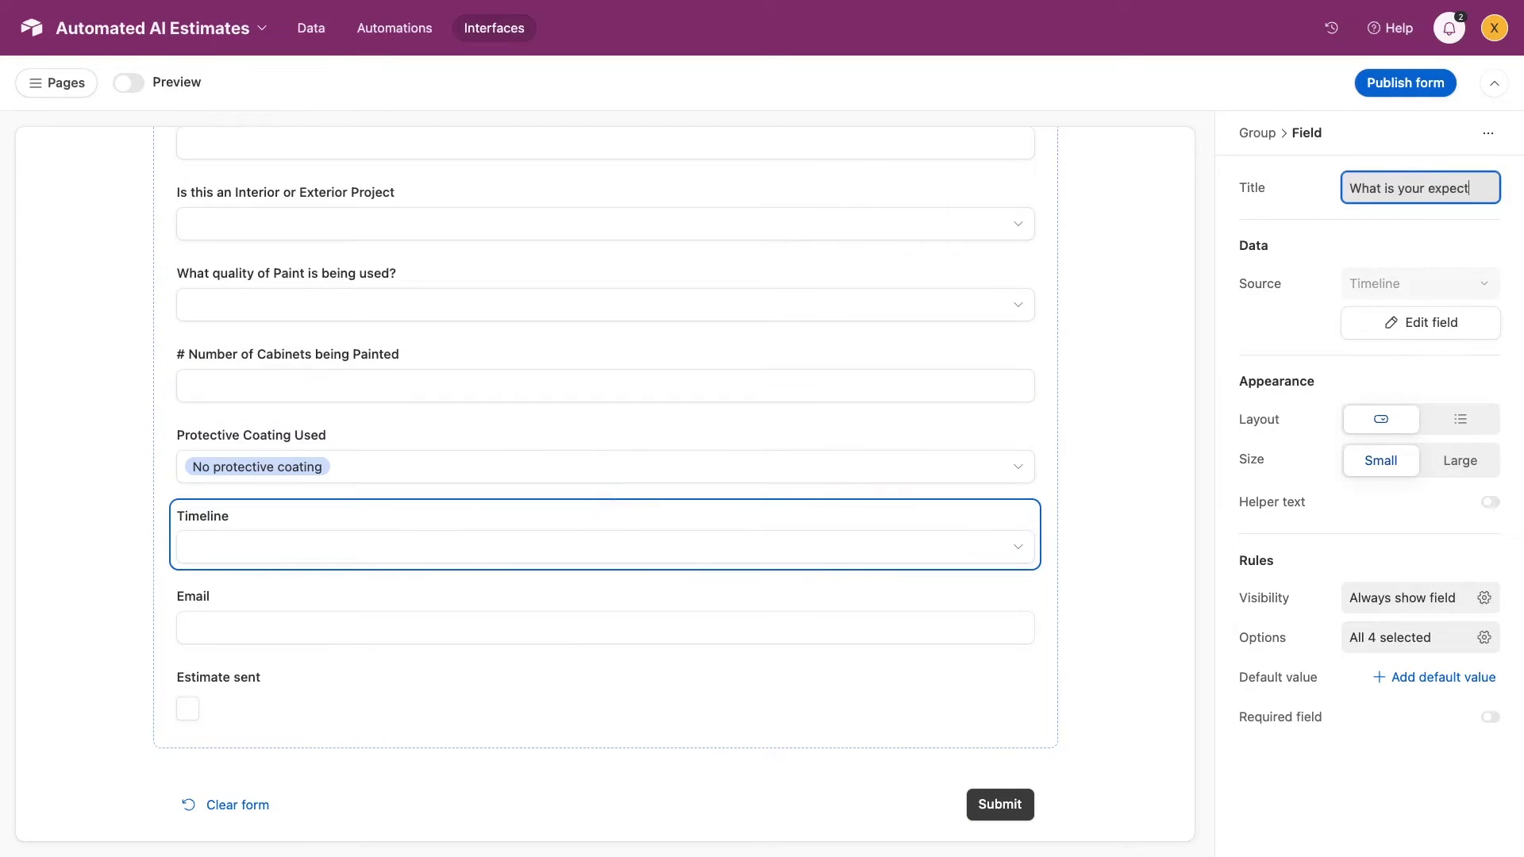
{"action": "type", "text": "ed Timeline for the project?"}
{"action": "left_click", "coordinate": [603, 627]}
{"action": "triple_click", "coordinate": [1400, 188]}
{"action": "type", "text": "You Email Address?"}
Remove the Estimate sent field, publish the form, and copy its share link
{"action": "left_click", "coordinate": [717, 646]}
{"action": "left_click", "coordinate": [1027, 674]}
{"action": "left_click", "coordinate": [970, 717]}
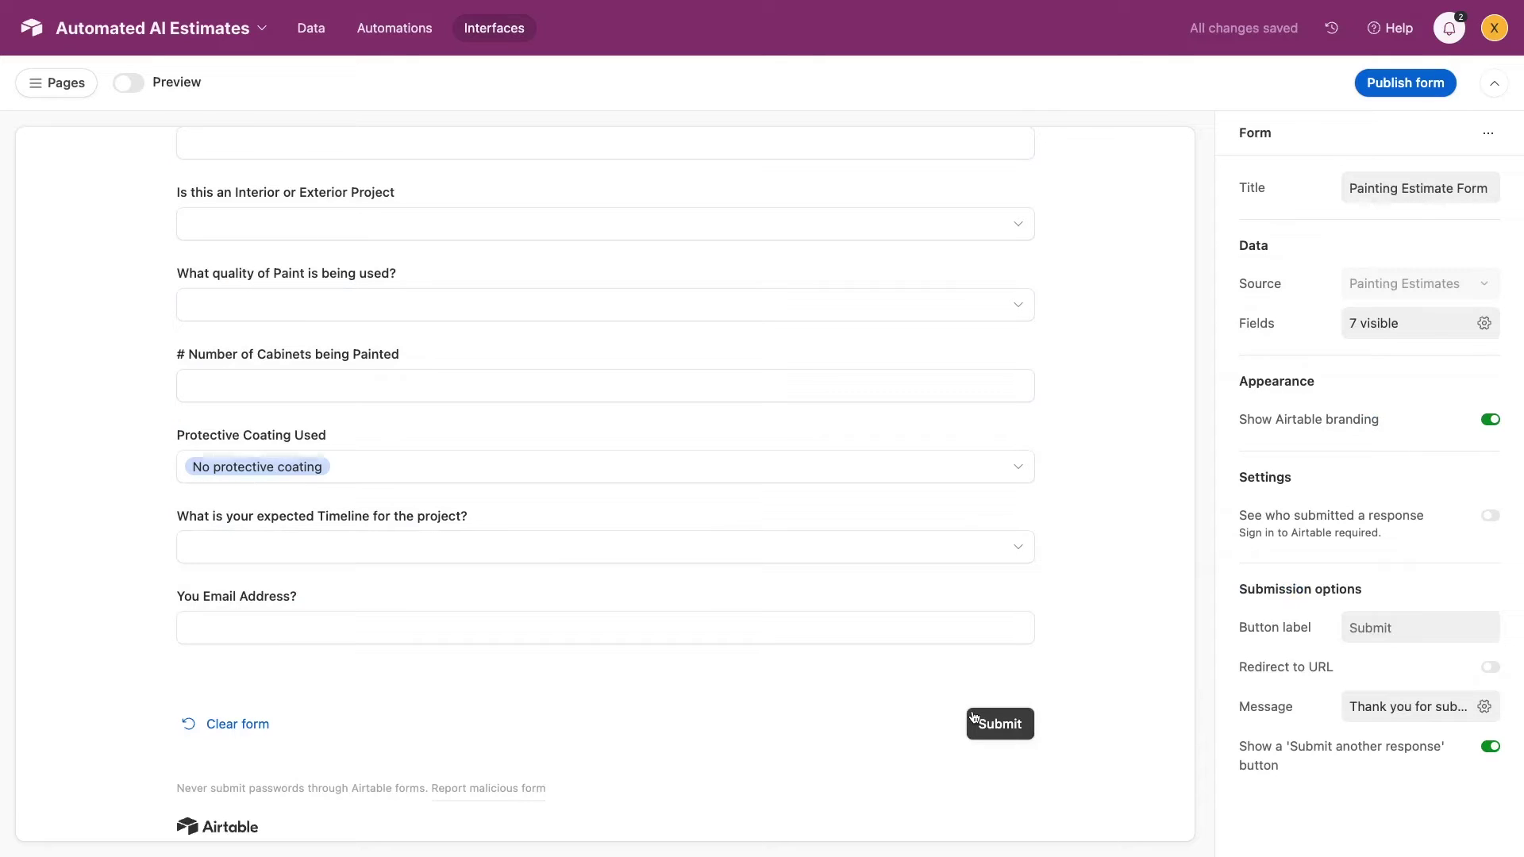
{"action": "left_click", "coordinate": [1397, 84]}
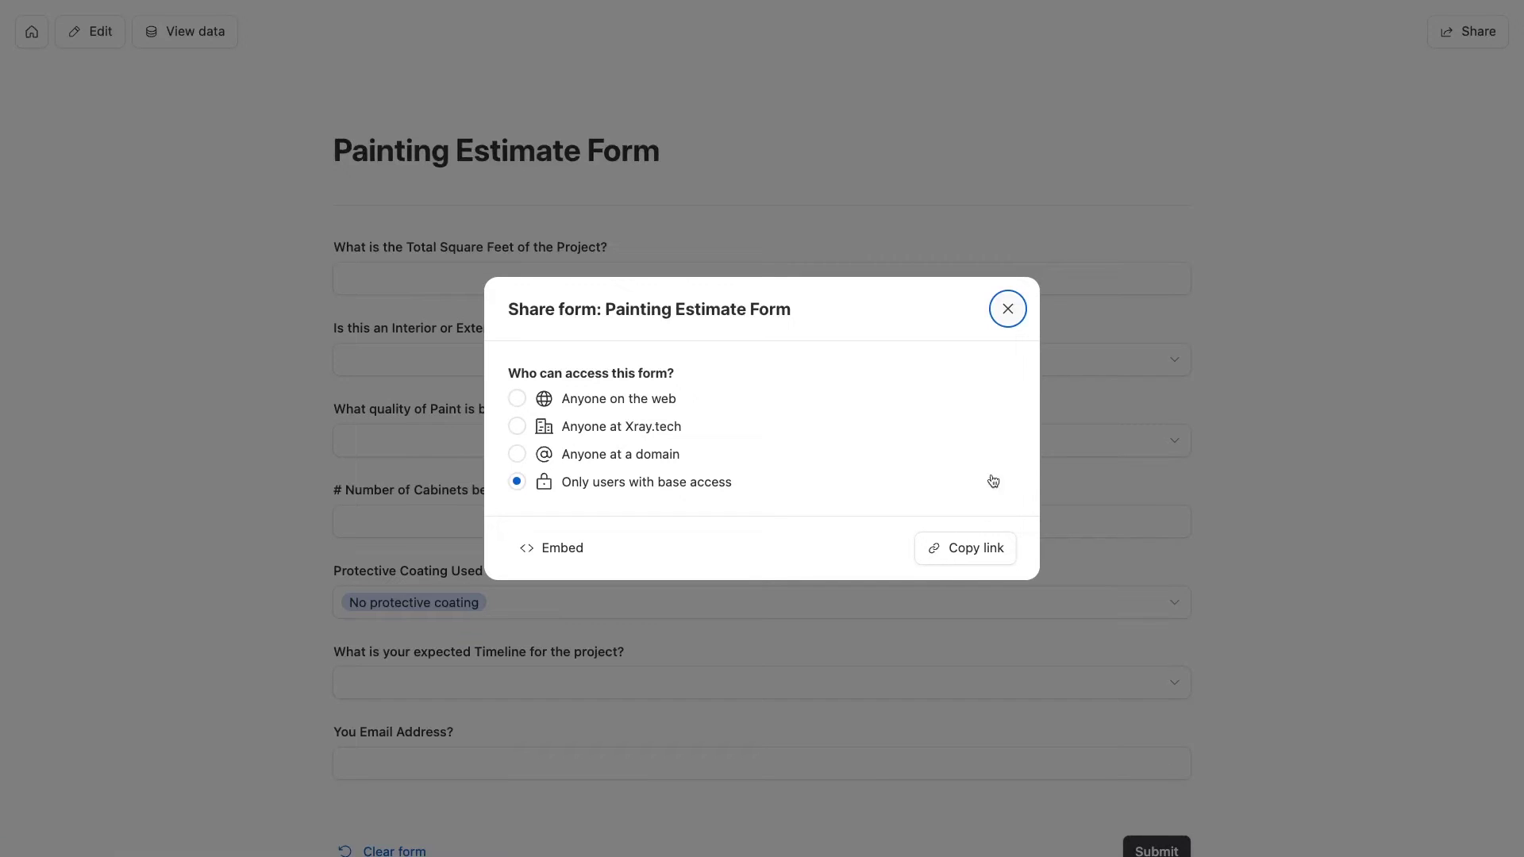
{"action": "left_click", "coordinate": [976, 556]}
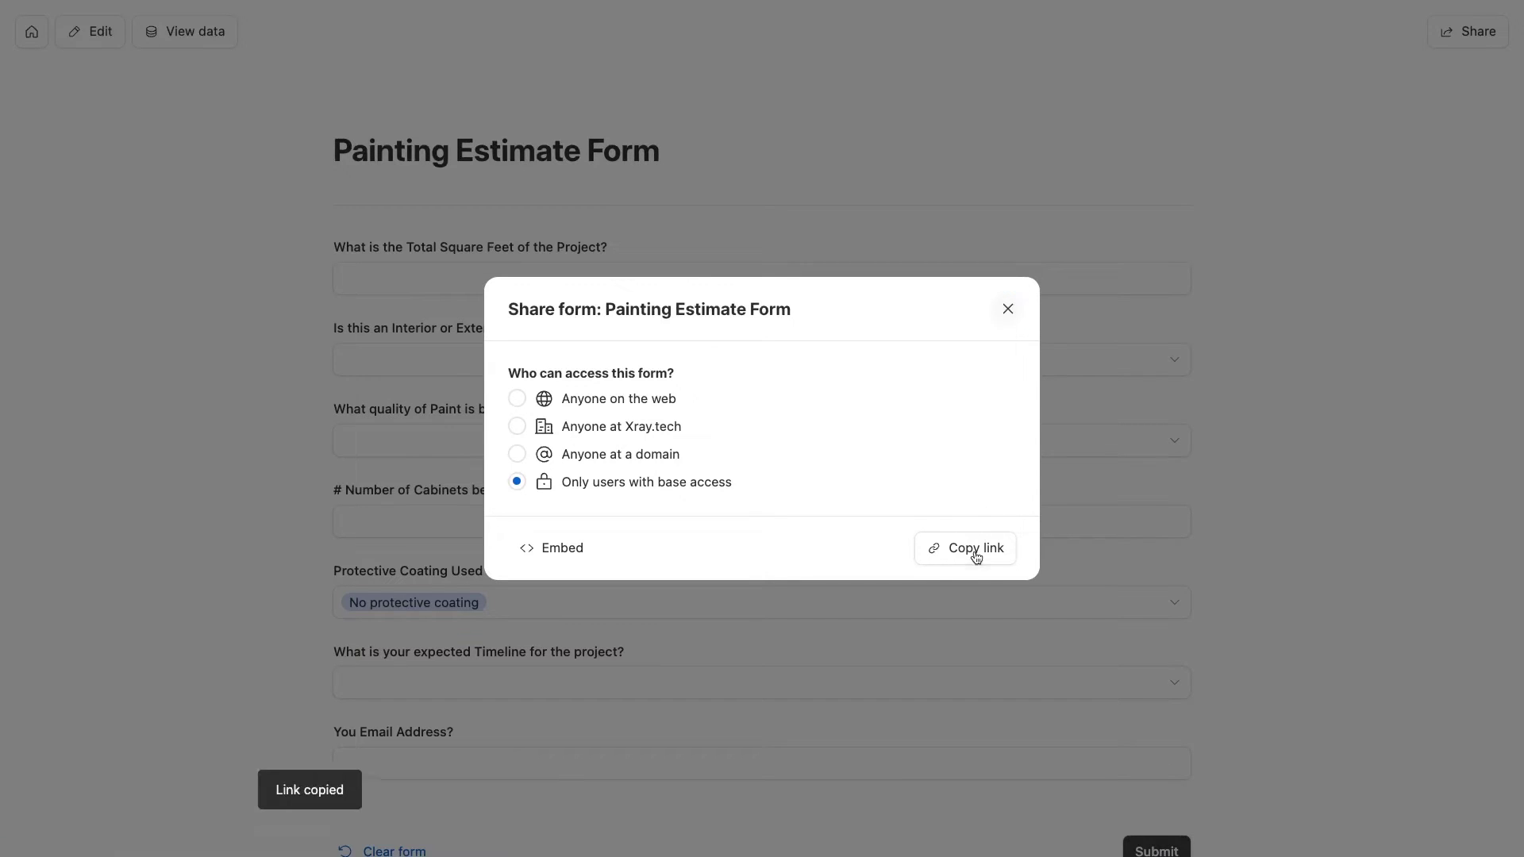
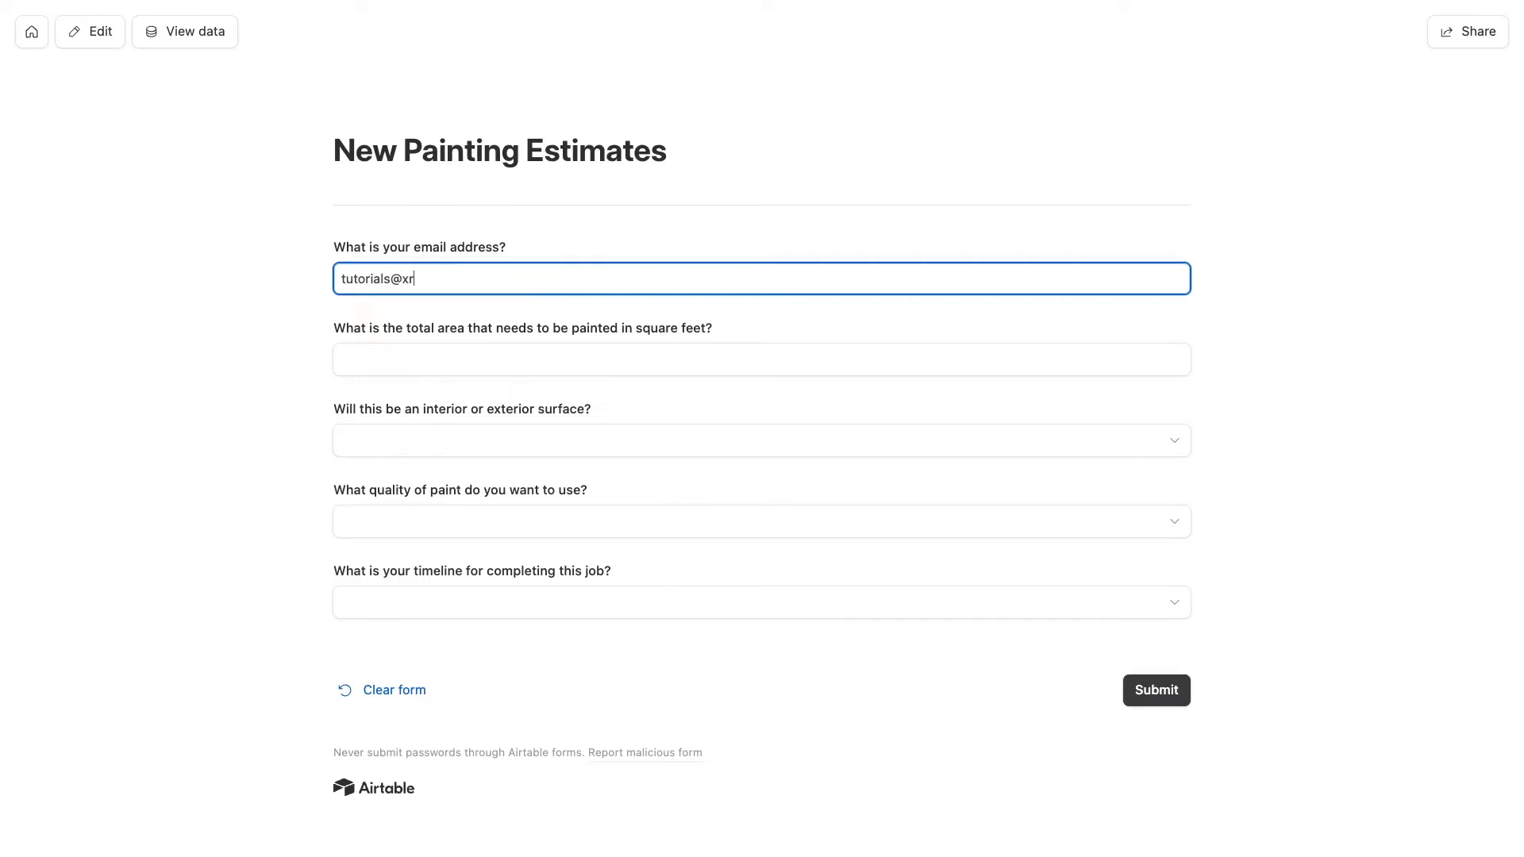
Fill the form with 4,000 sq ft, Interior, Premium, 4 cabinets, Within 1 week and submit it
{"action": "left_click", "coordinate": [489, 360]}
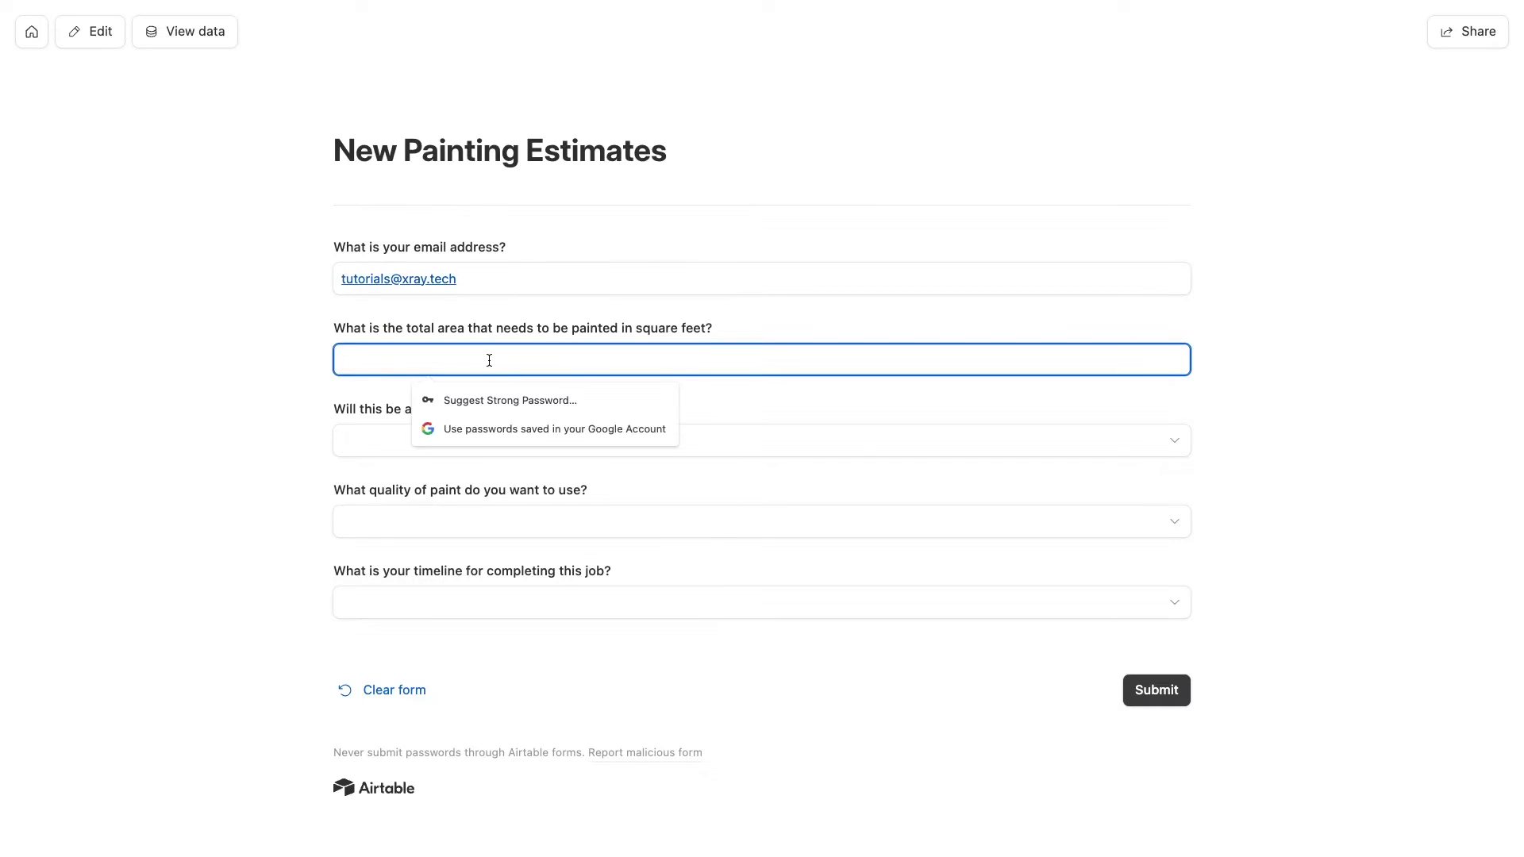
{"action": "type", "text": "4,000"}
{"action": "left_click", "coordinate": [374, 439]}
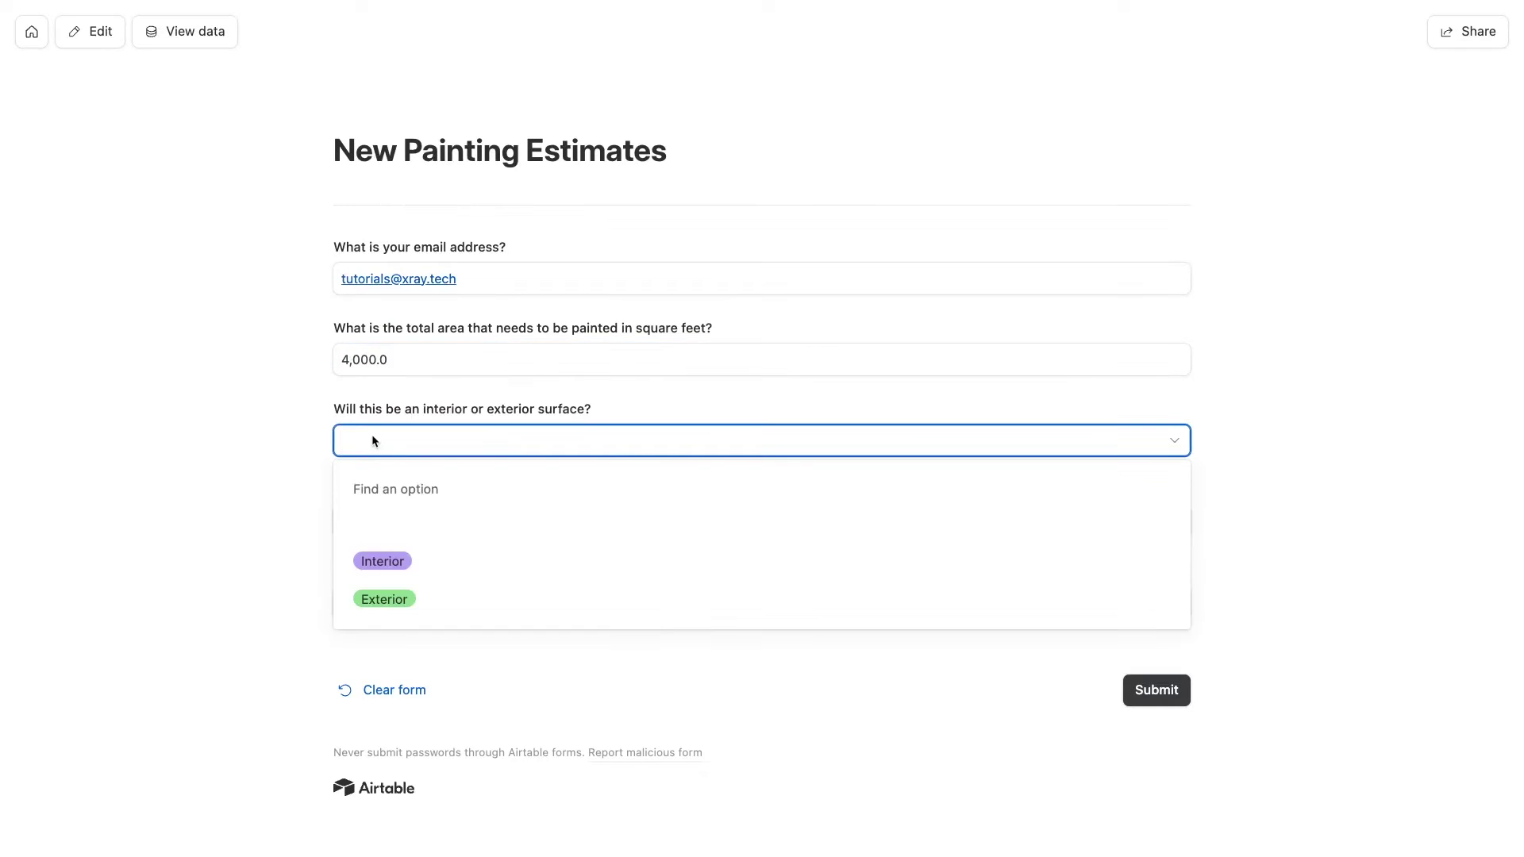
{"action": "left_click", "coordinate": [384, 560]}
{"action": "left_click", "coordinate": [393, 517]}
{"action": "left_click", "coordinate": [388, 679]}
{"action": "left_click", "coordinate": [433, 638]}
{"action": "type", "text": "4"}
{"action": "scroll", "coordinate": [431, 639], "scroll_direction": "down", "scroll_amount": 2}
{"action": "left_click", "coordinate": [432, 640]}
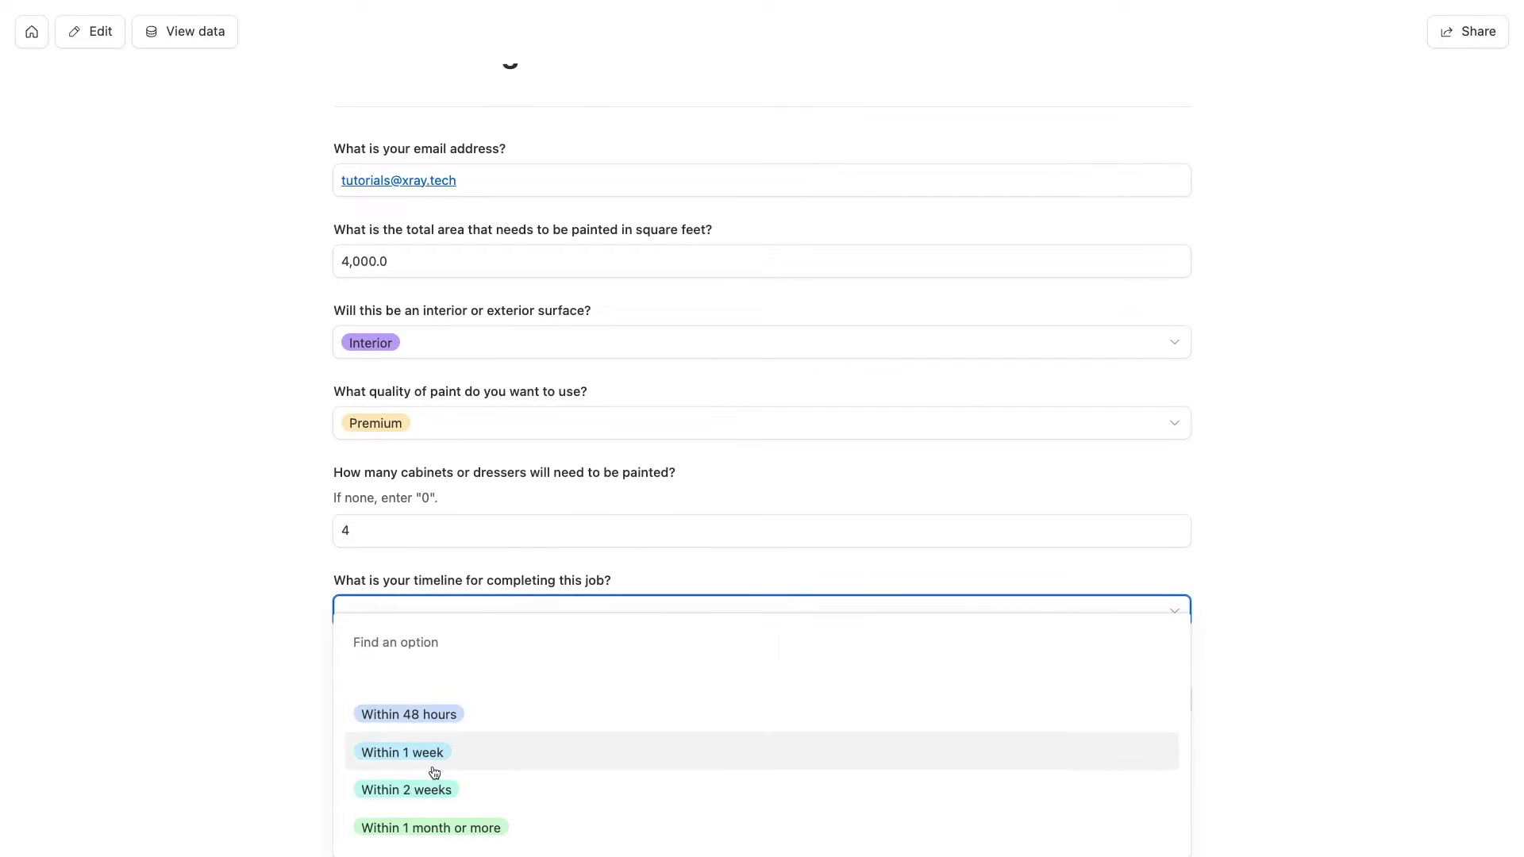
{"action": "left_click", "coordinate": [432, 754]}
{"action": "left_click", "coordinate": [1145, 699]}
Return to the All requests grid and scroll right to view the new record's fields
{"action": "key", "text": "ctrl+Right"}
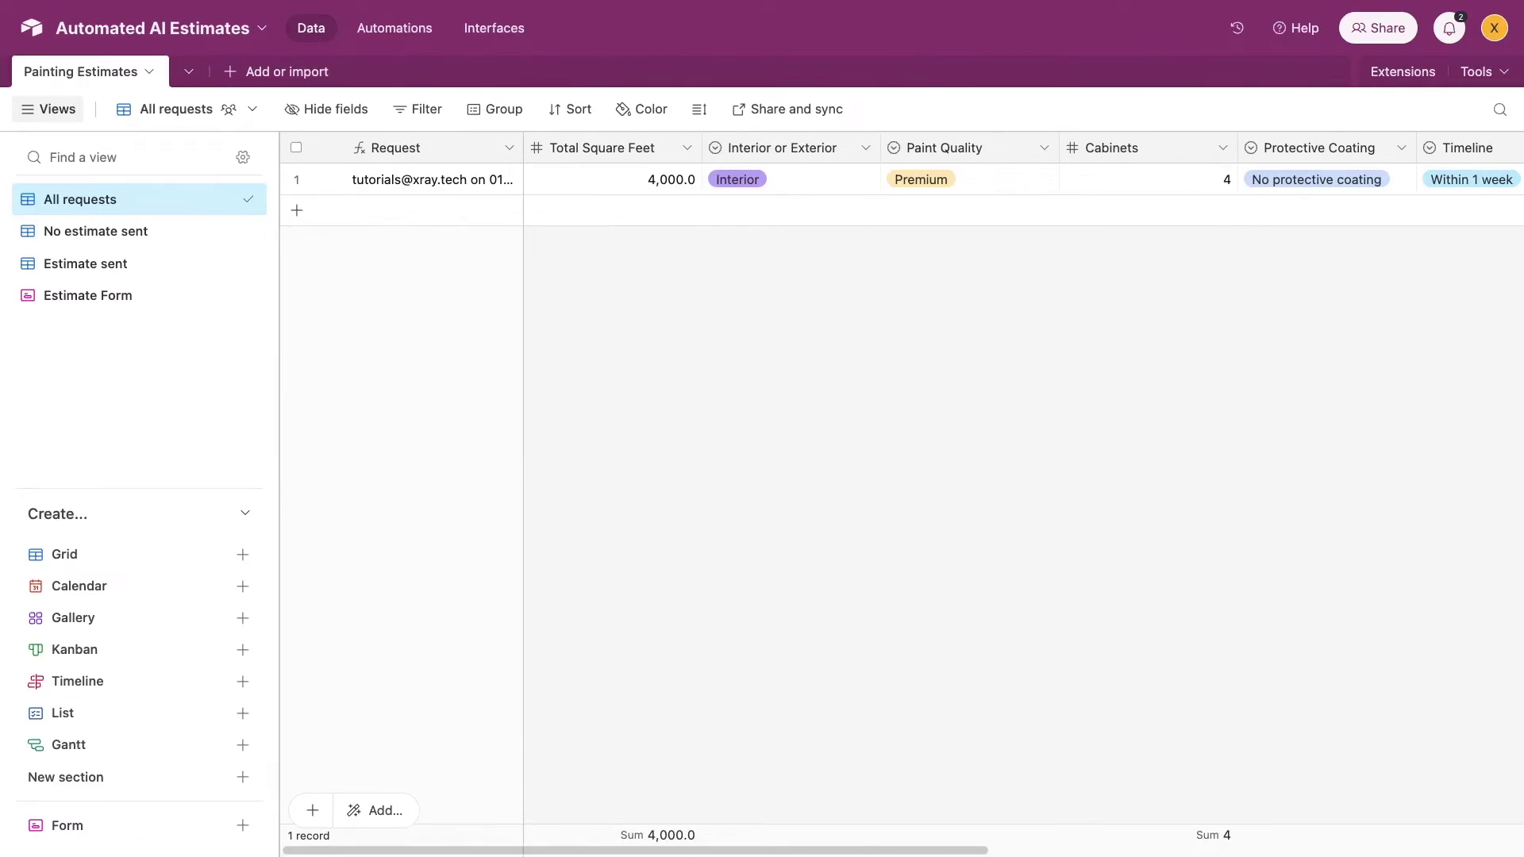
{"action": "scroll", "coordinate": [982, 316], "scroll_direction": "right", "scroll_amount": 1}
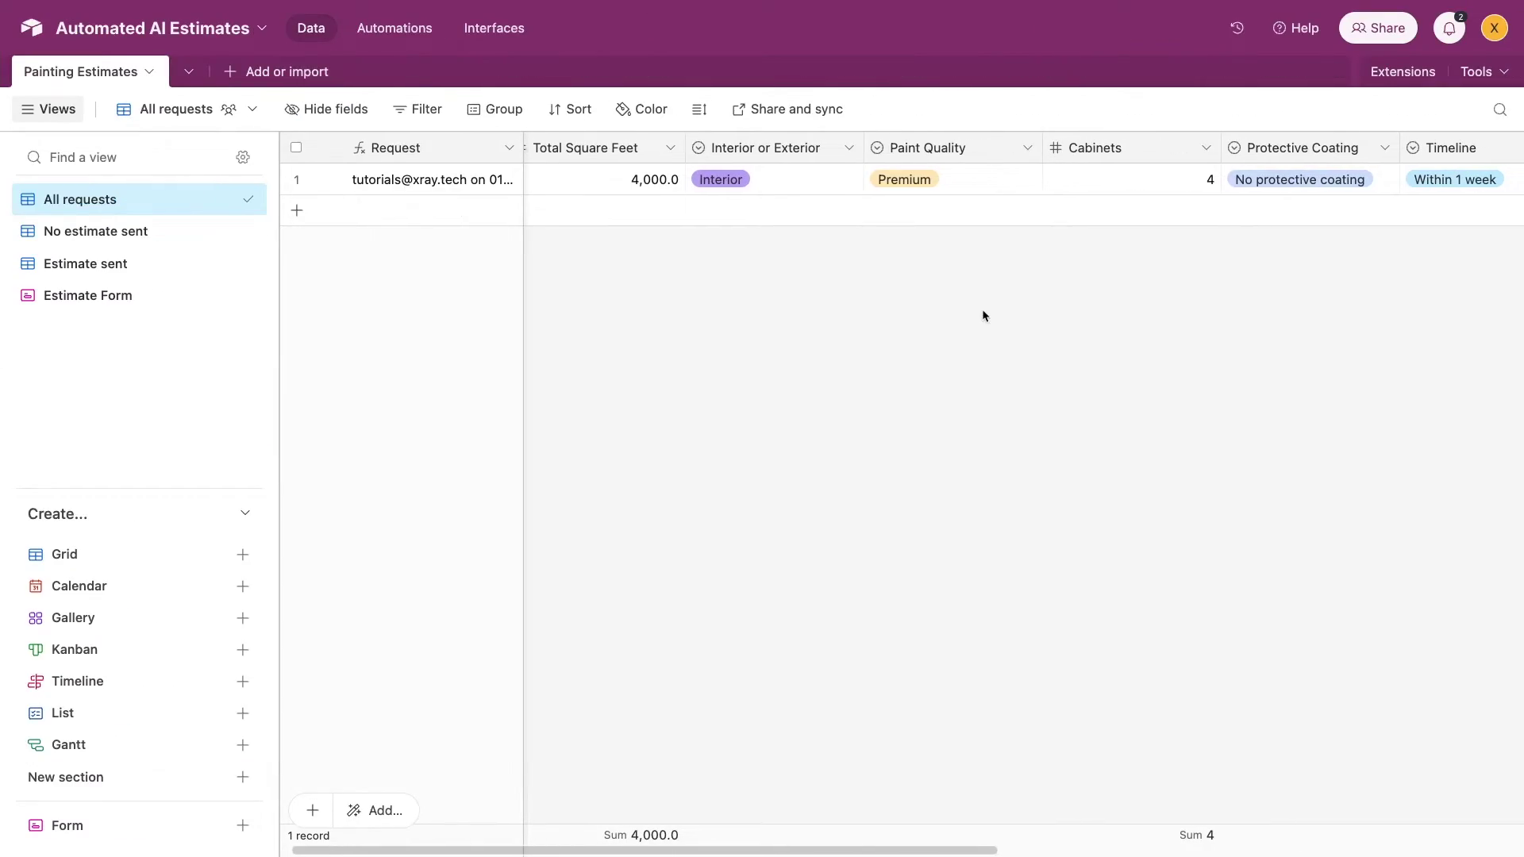
{"action": "scroll", "coordinate": [938, 251], "scroll_direction": "right", "scroll_amount": 5}
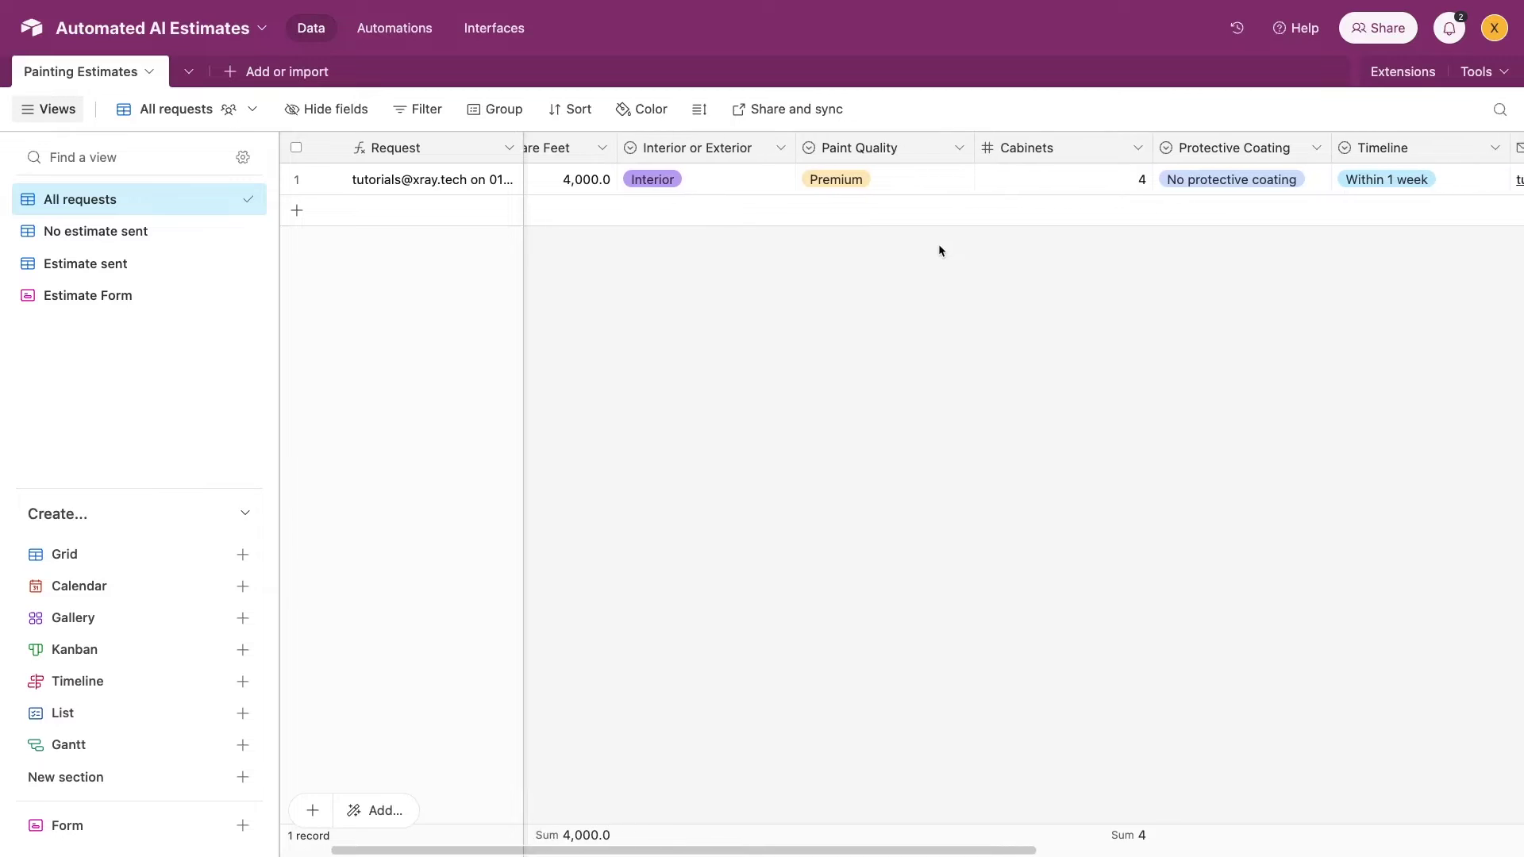
{"action": "scroll", "coordinate": [939, 251], "scroll_direction": "right", "scroll_amount": 20}
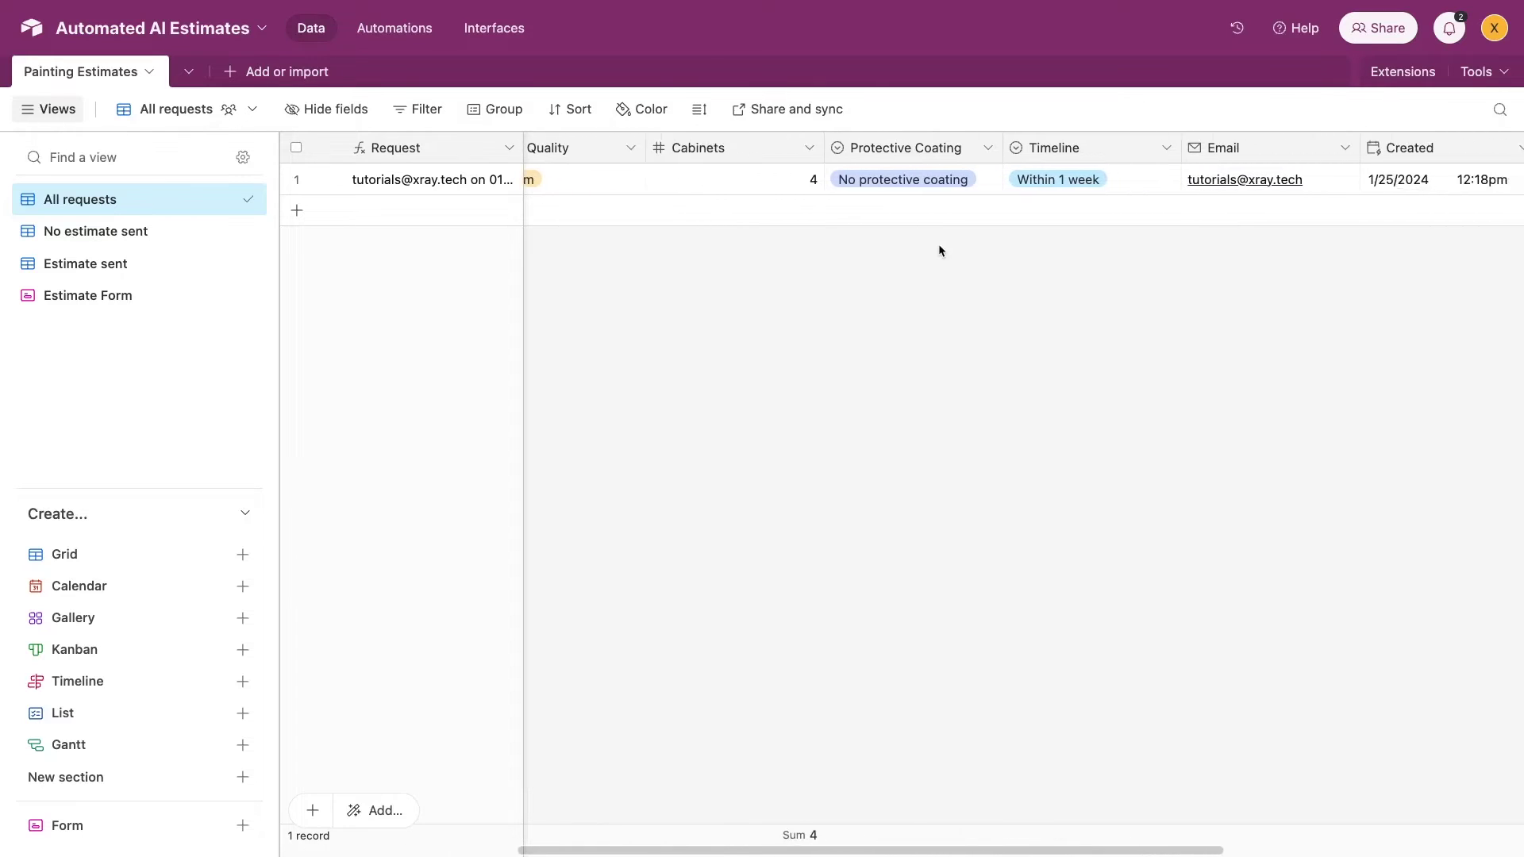
{"action": "scroll", "coordinate": [939, 251], "scroll_direction": "right", "scroll_amount": 20}
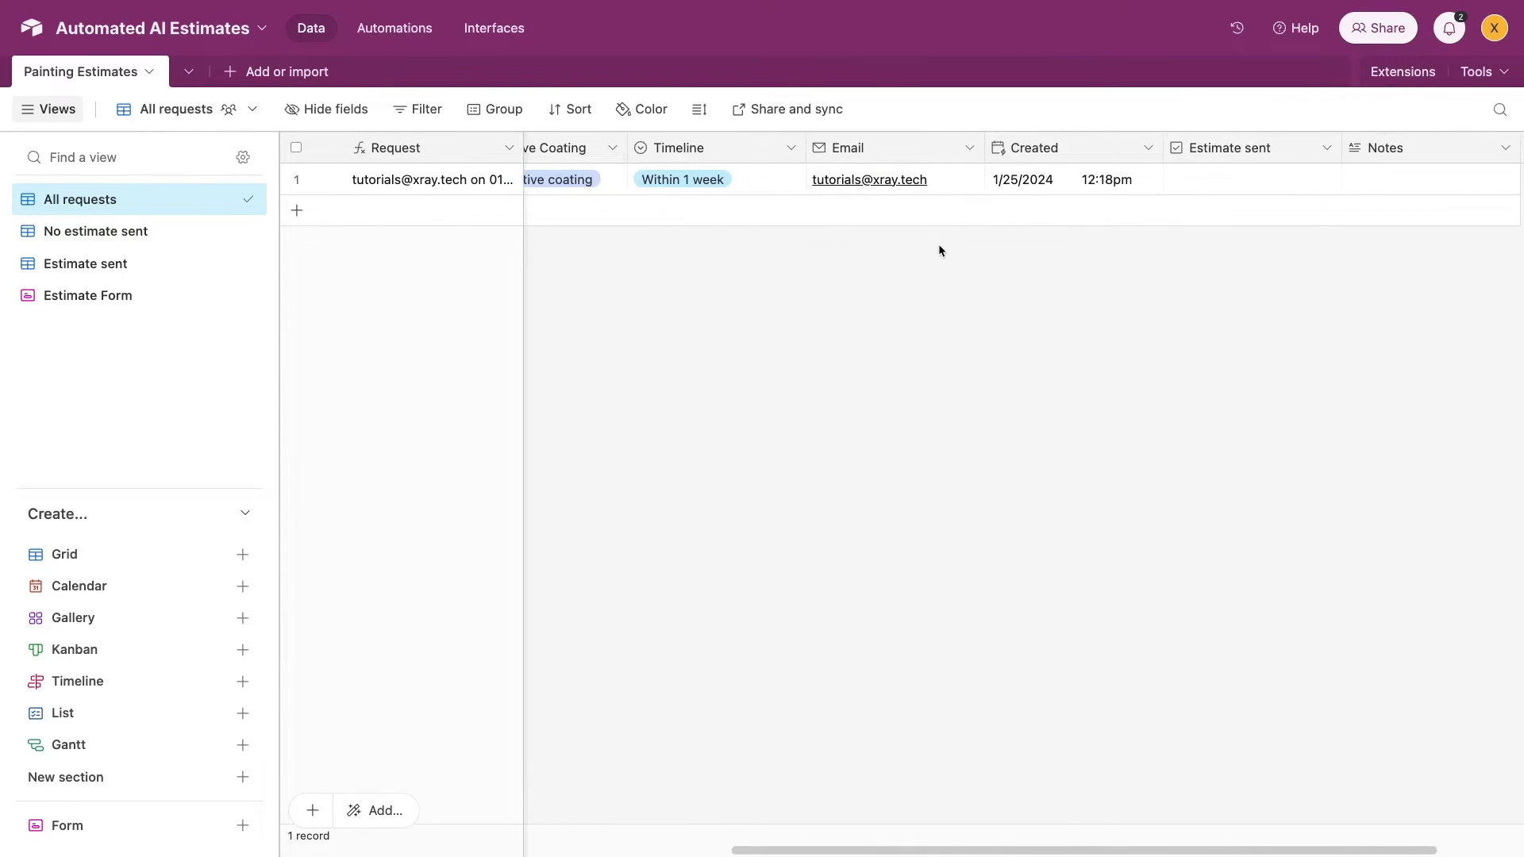
{"action": "scroll", "coordinate": [939, 251], "scroll_direction": "right", "scroll_amount": 6}
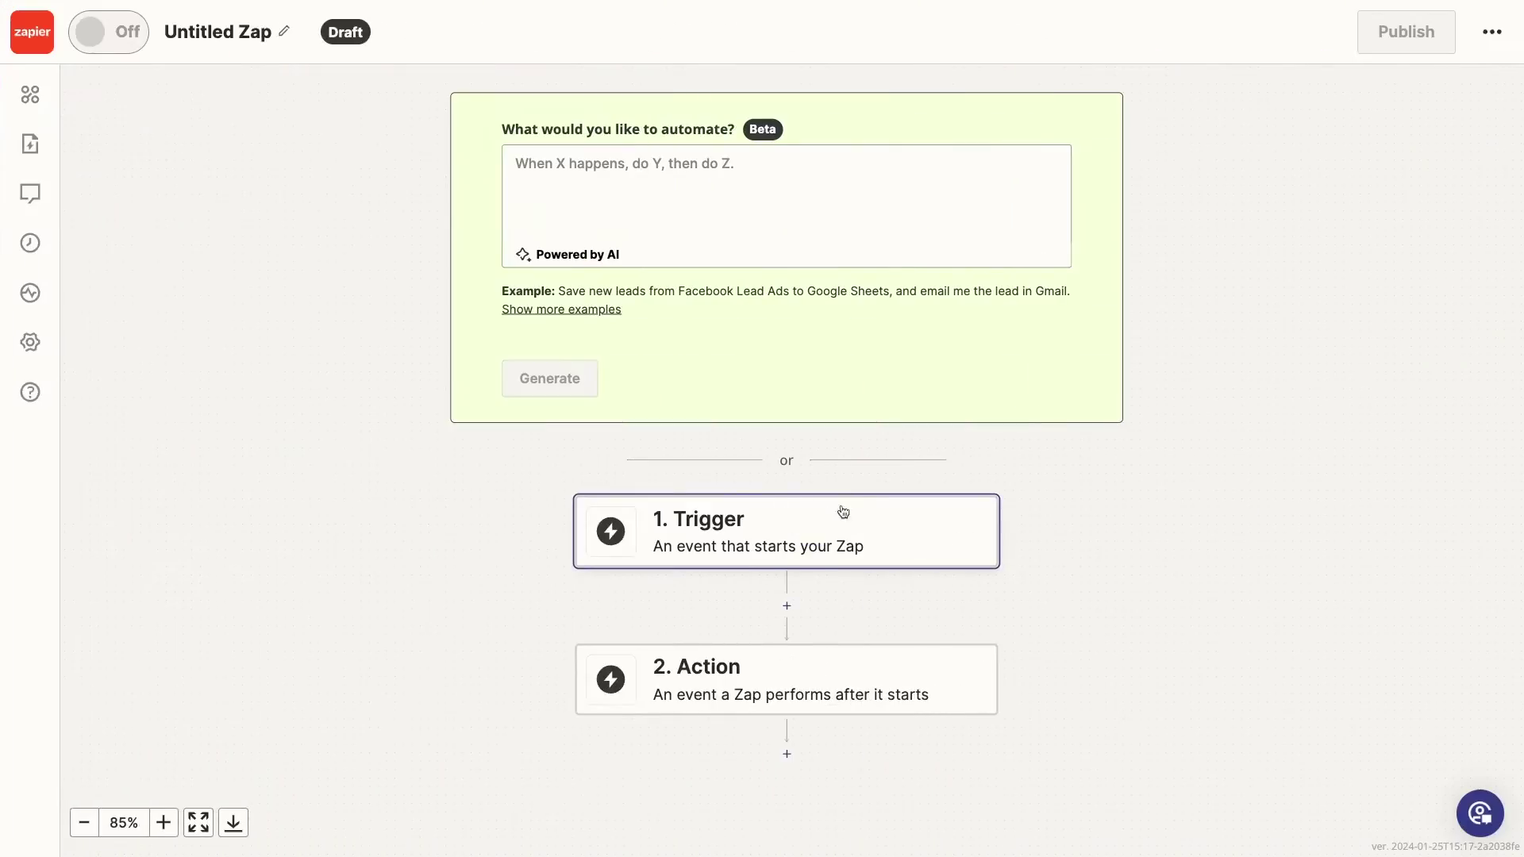
Set the zap trigger to Airtable New Record using the second connected Airtable account
{"action": "left_click", "coordinate": [839, 512]}
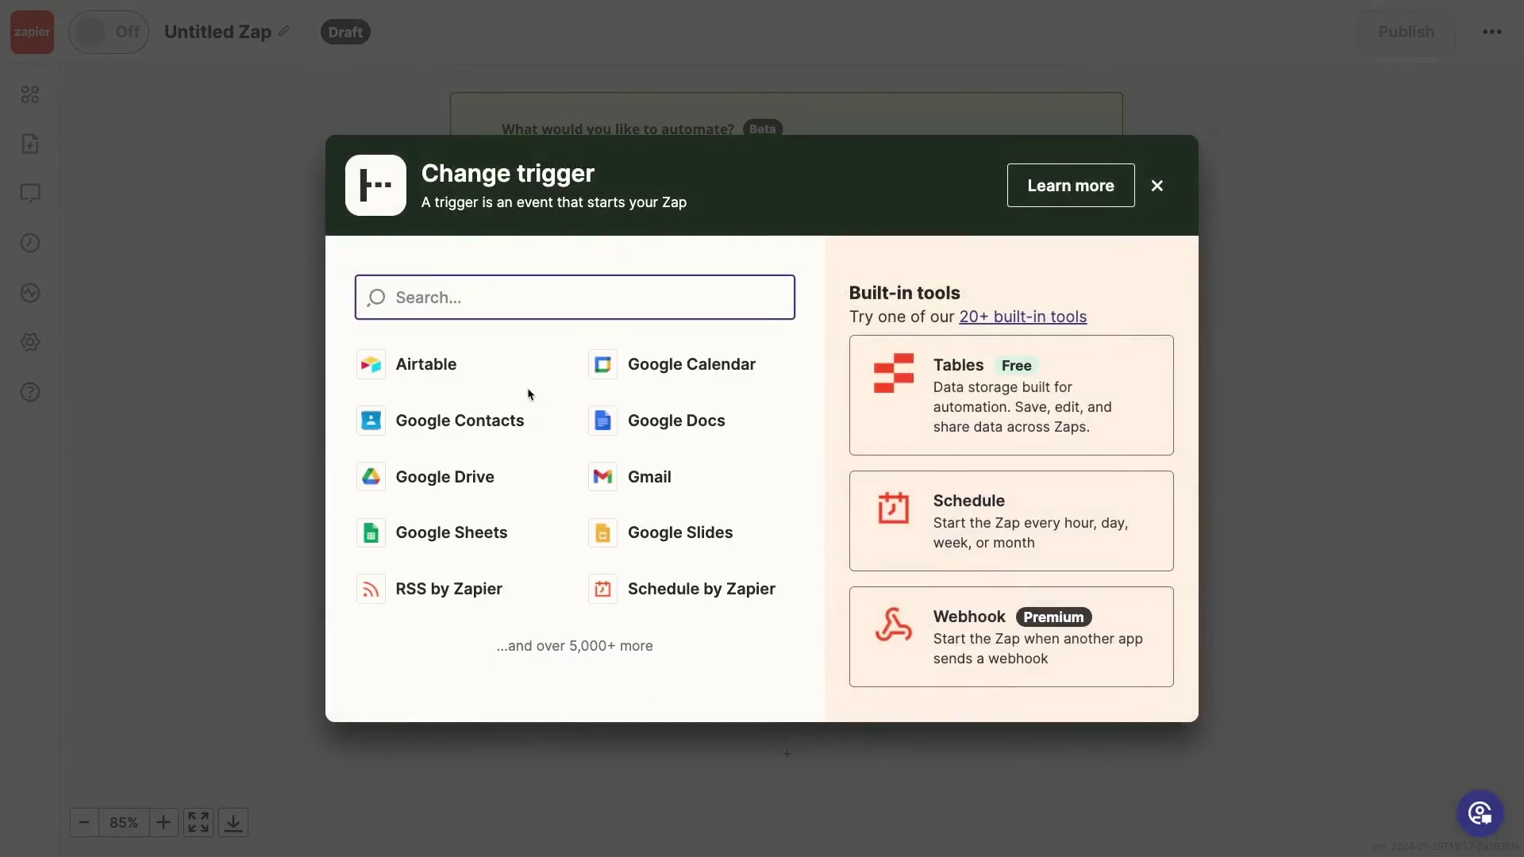
{"action": "left_click", "coordinate": [511, 380]}
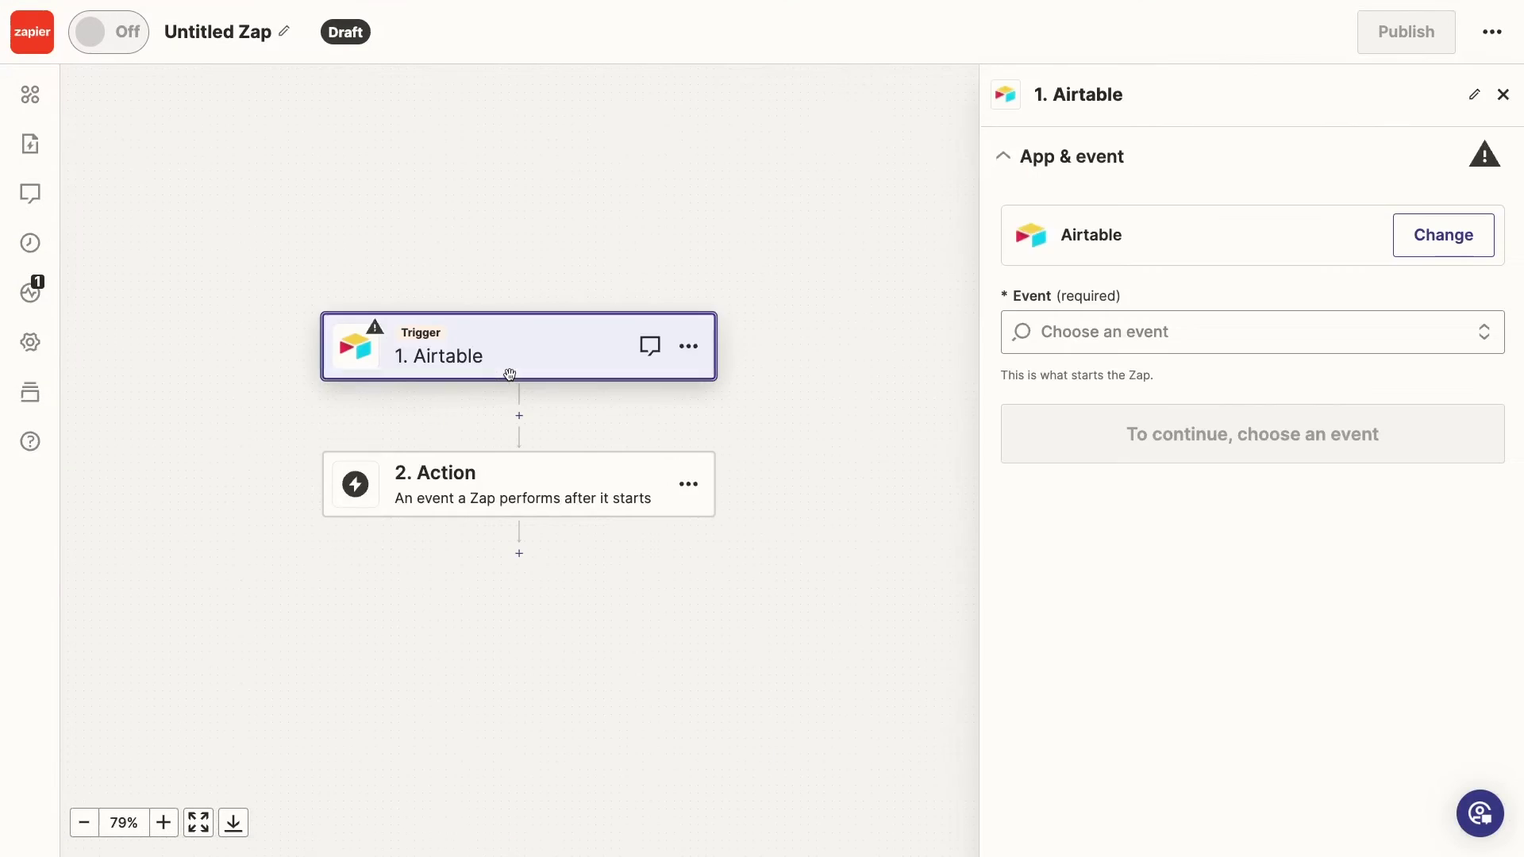
{"action": "left_click", "coordinate": [1094, 343]}
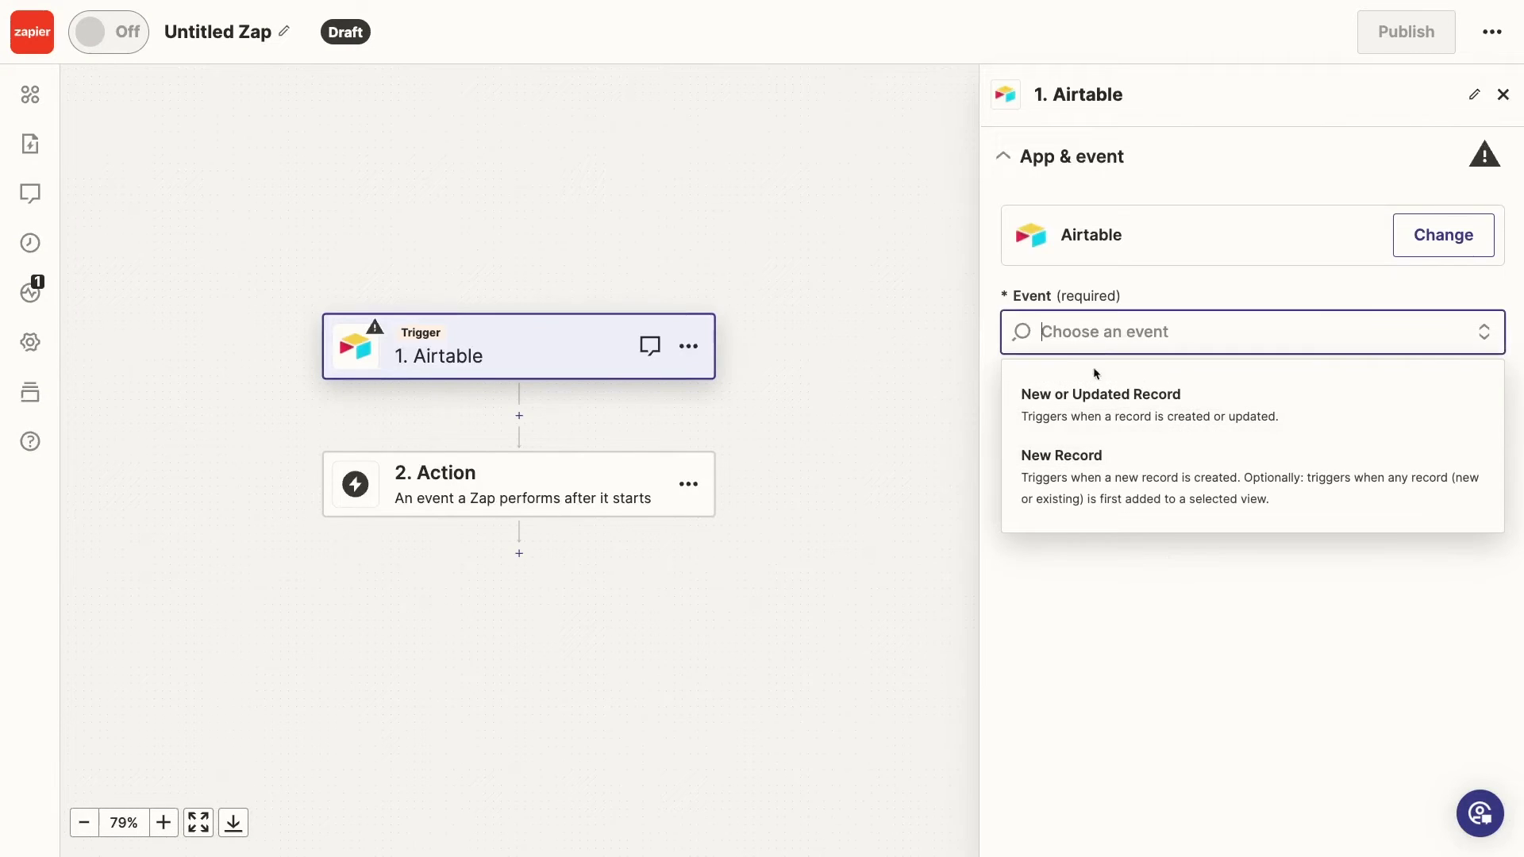
{"action": "left_click", "coordinate": [1092, 490]}
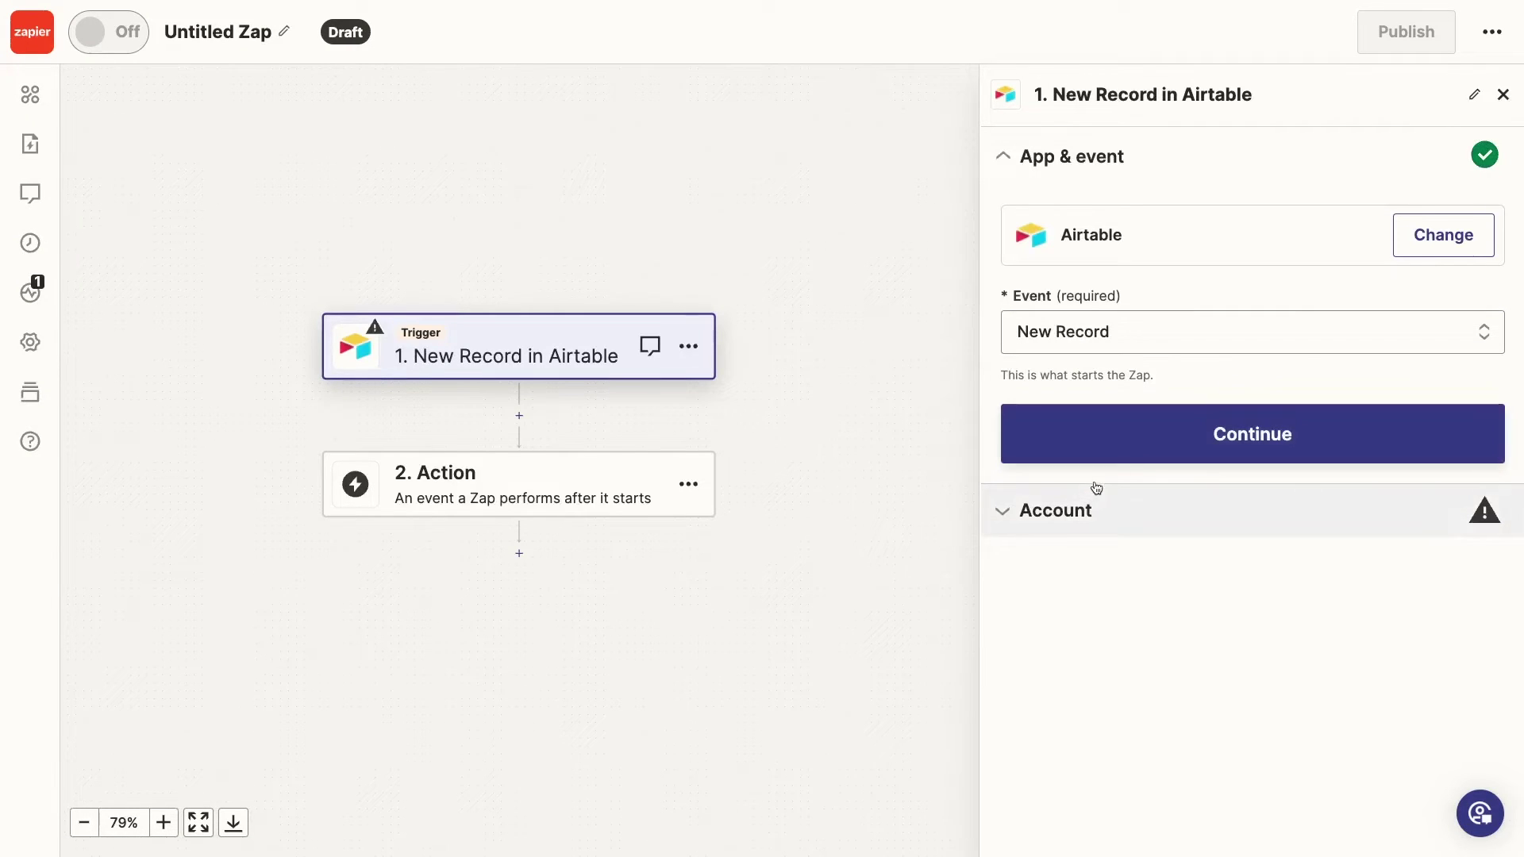
{"action": "left_click", "coordinate": [1159, 445]}
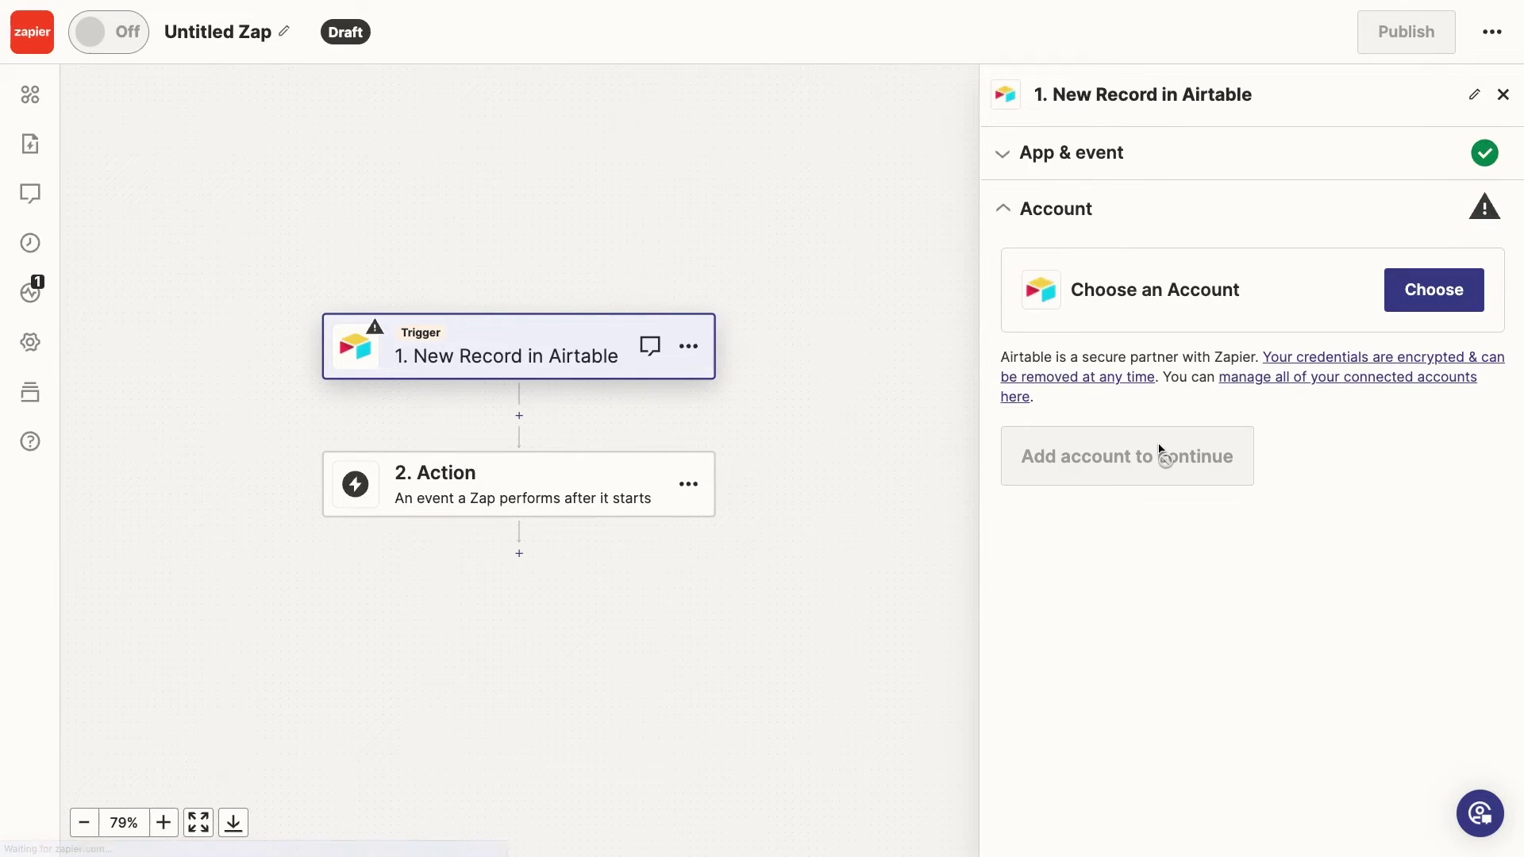
{"action": "left_click", "coordinate": [1413, 301]}
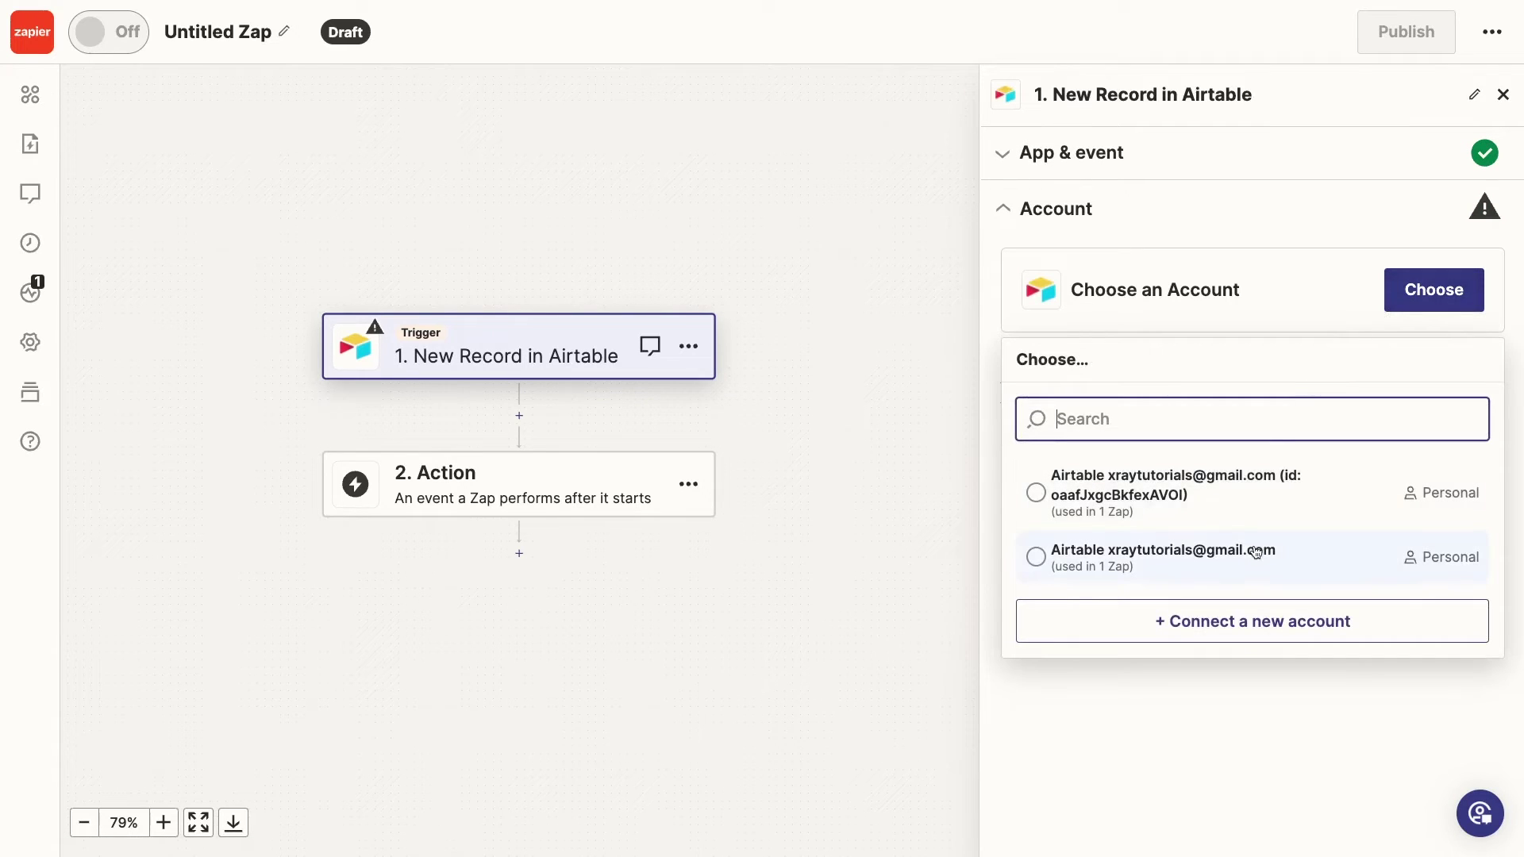
{"action": "left_click", "coordinate": [1256, 551]}
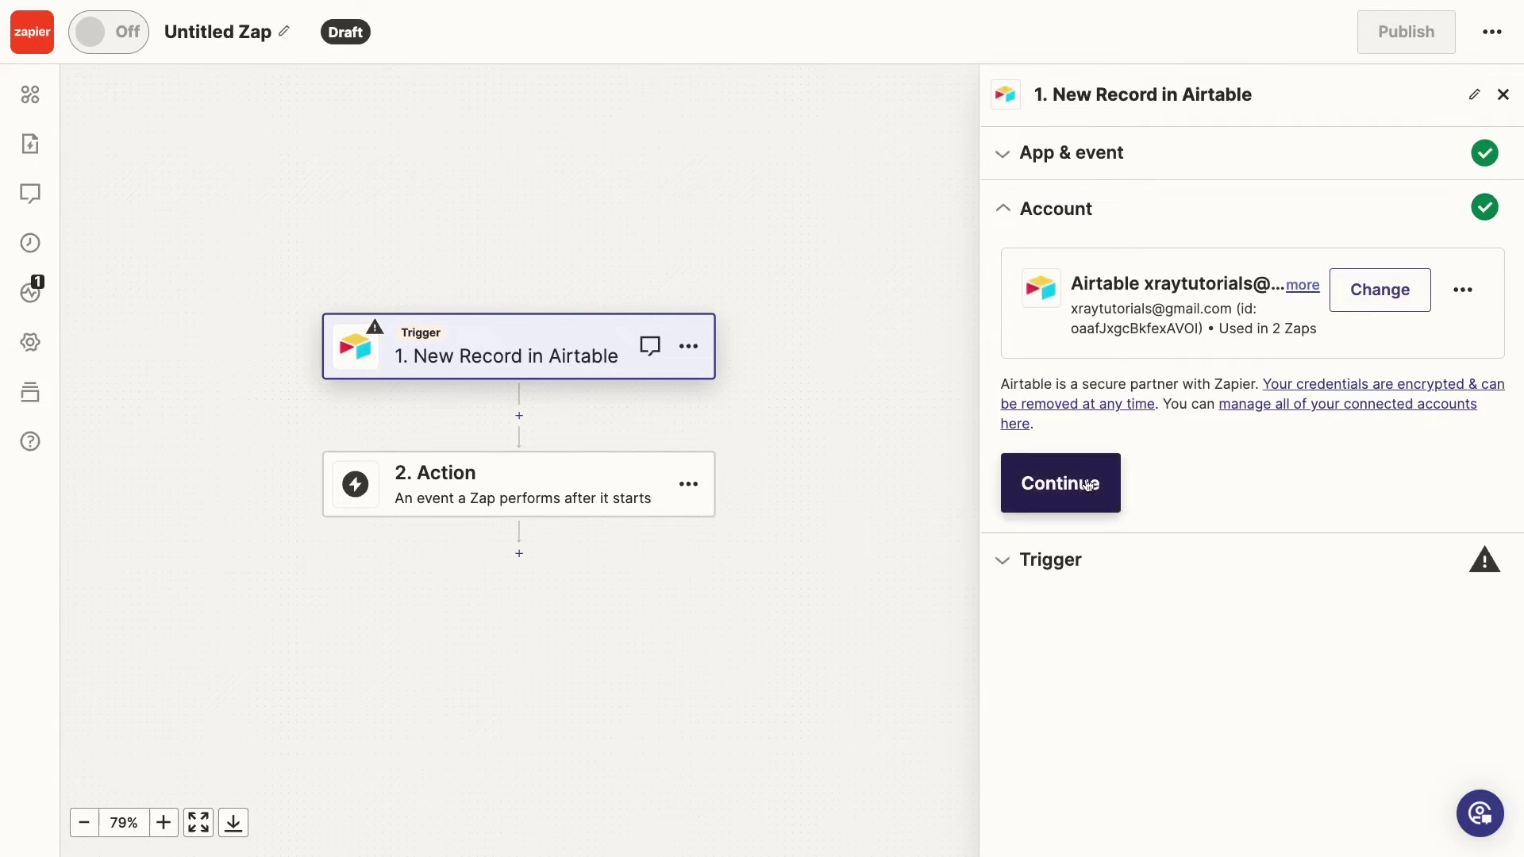
{"action": "left_click", "coordinate": [1087, 484]}
Choose the Automated AI Estimates base, Painting Estimates table and No estimate sent view, then test the trigger
{"action": "left_click", "coordinate": [1050, 336]}
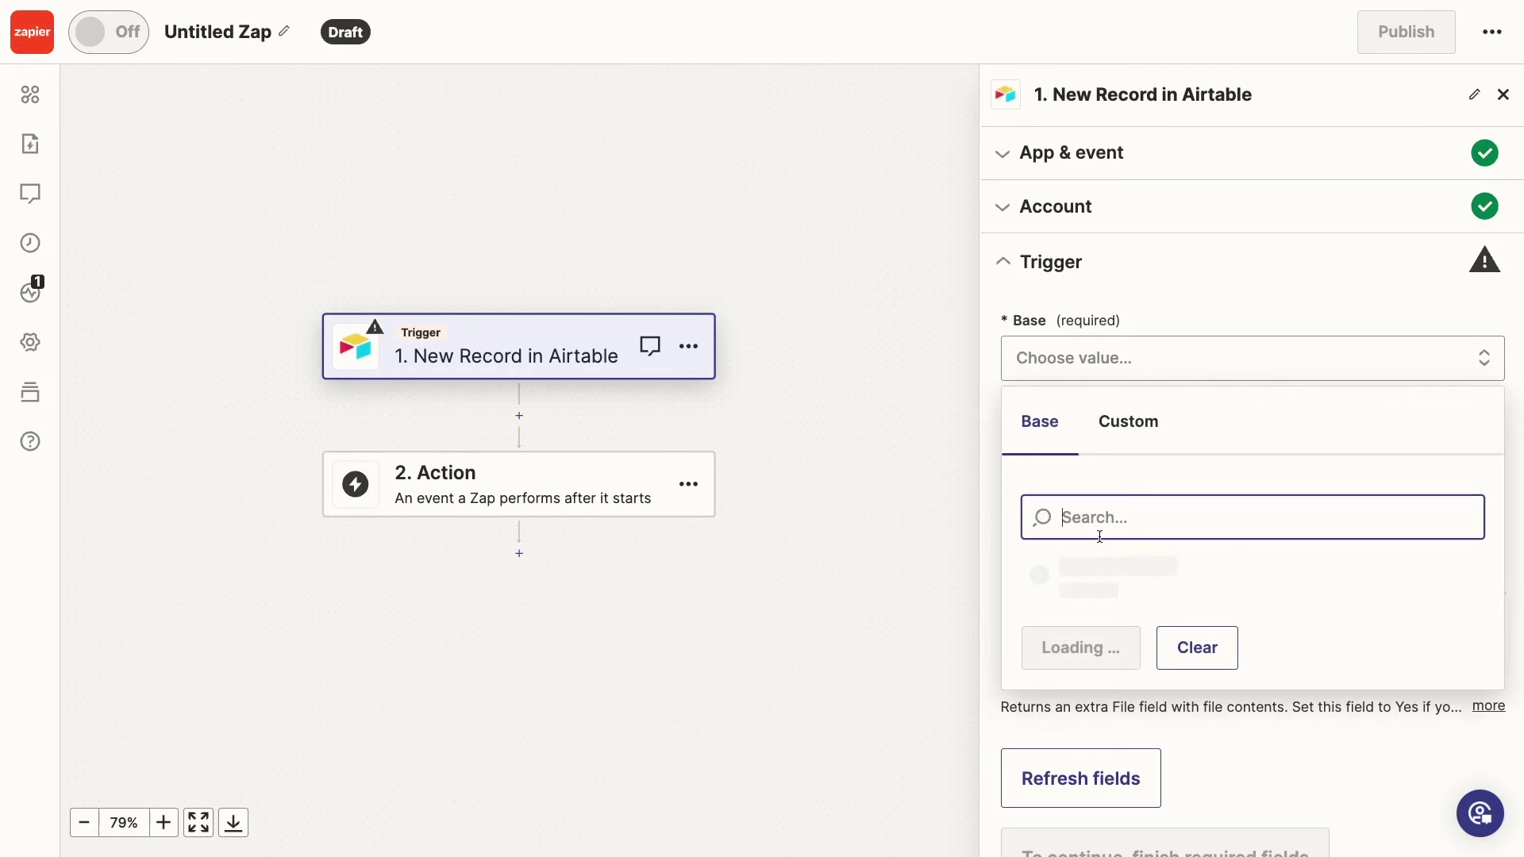
{"action": "left_click", "coordinate": [1098, 578]}
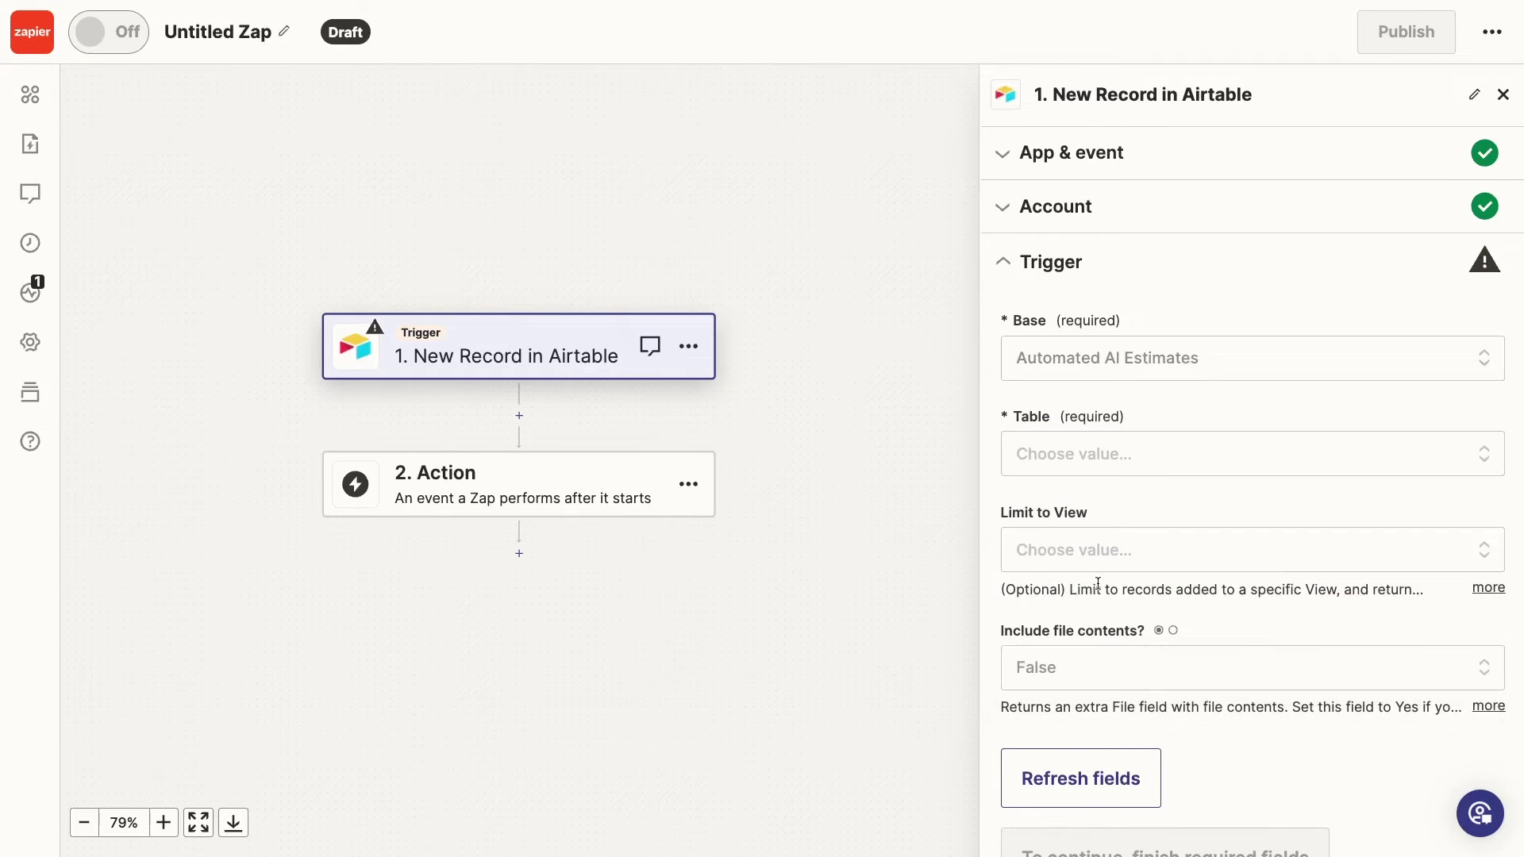
{"action": "left_click", "coordinate": [1081, 473]}
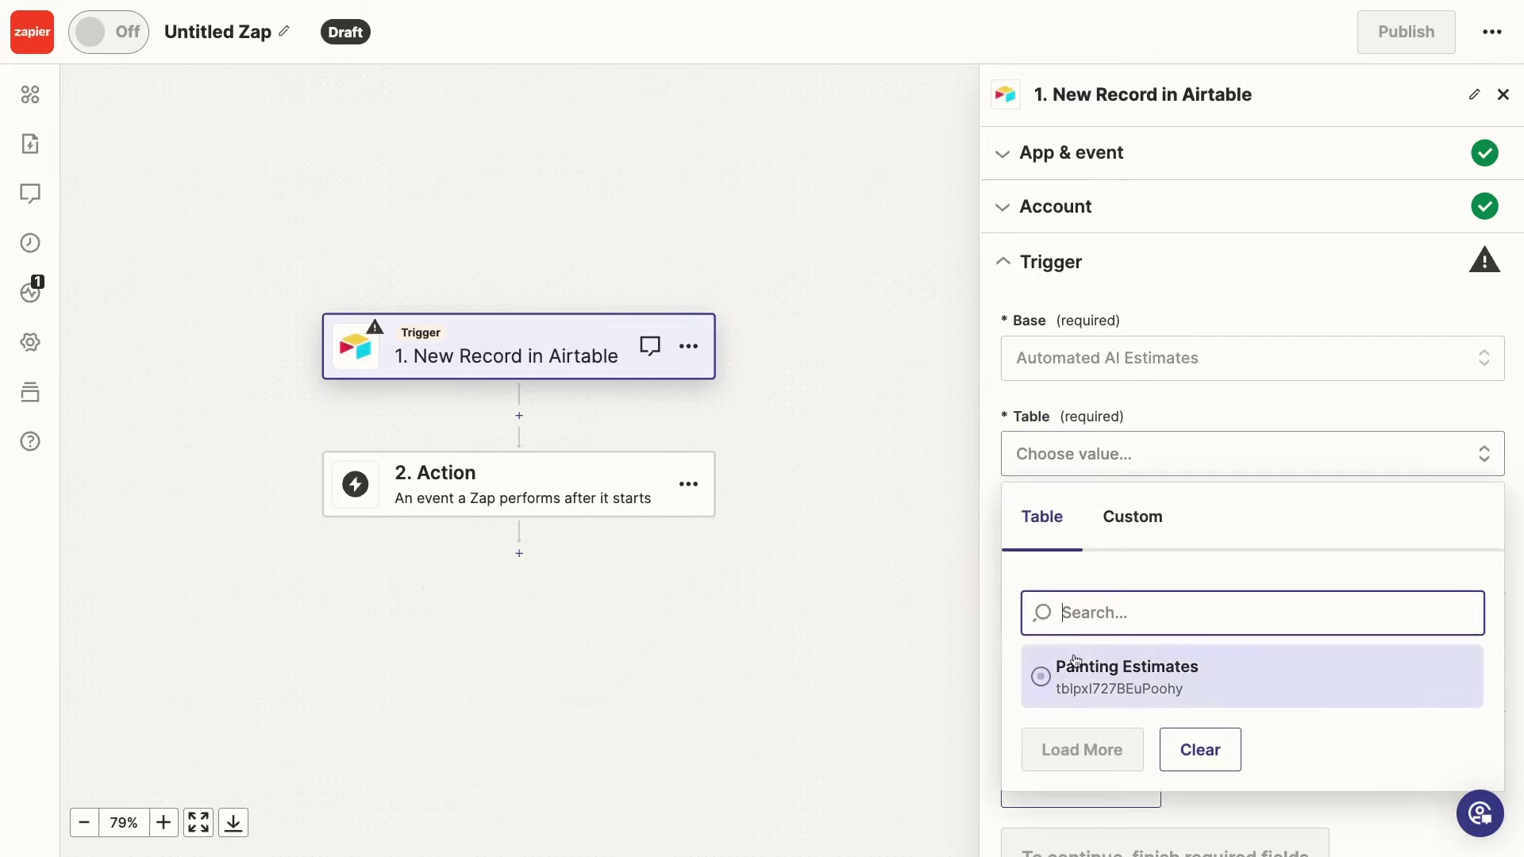
{"action": "left_click", "coordinate": [1075, 666]}
{"action": "left_click", "coordinate": [1077, 529]}
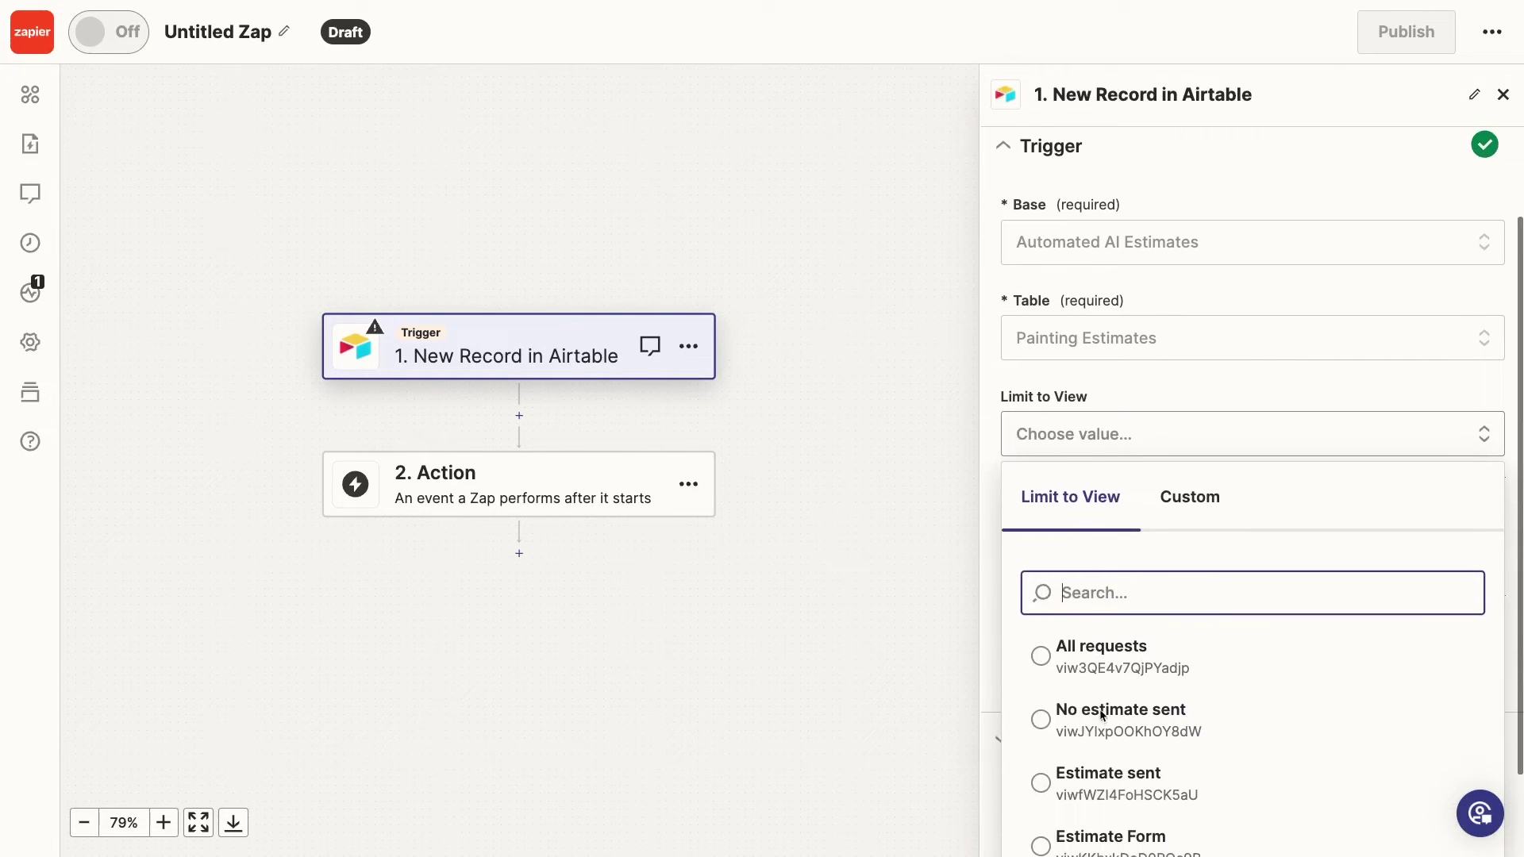
{"action": "left_click", "coordinate": [1083, 707]}
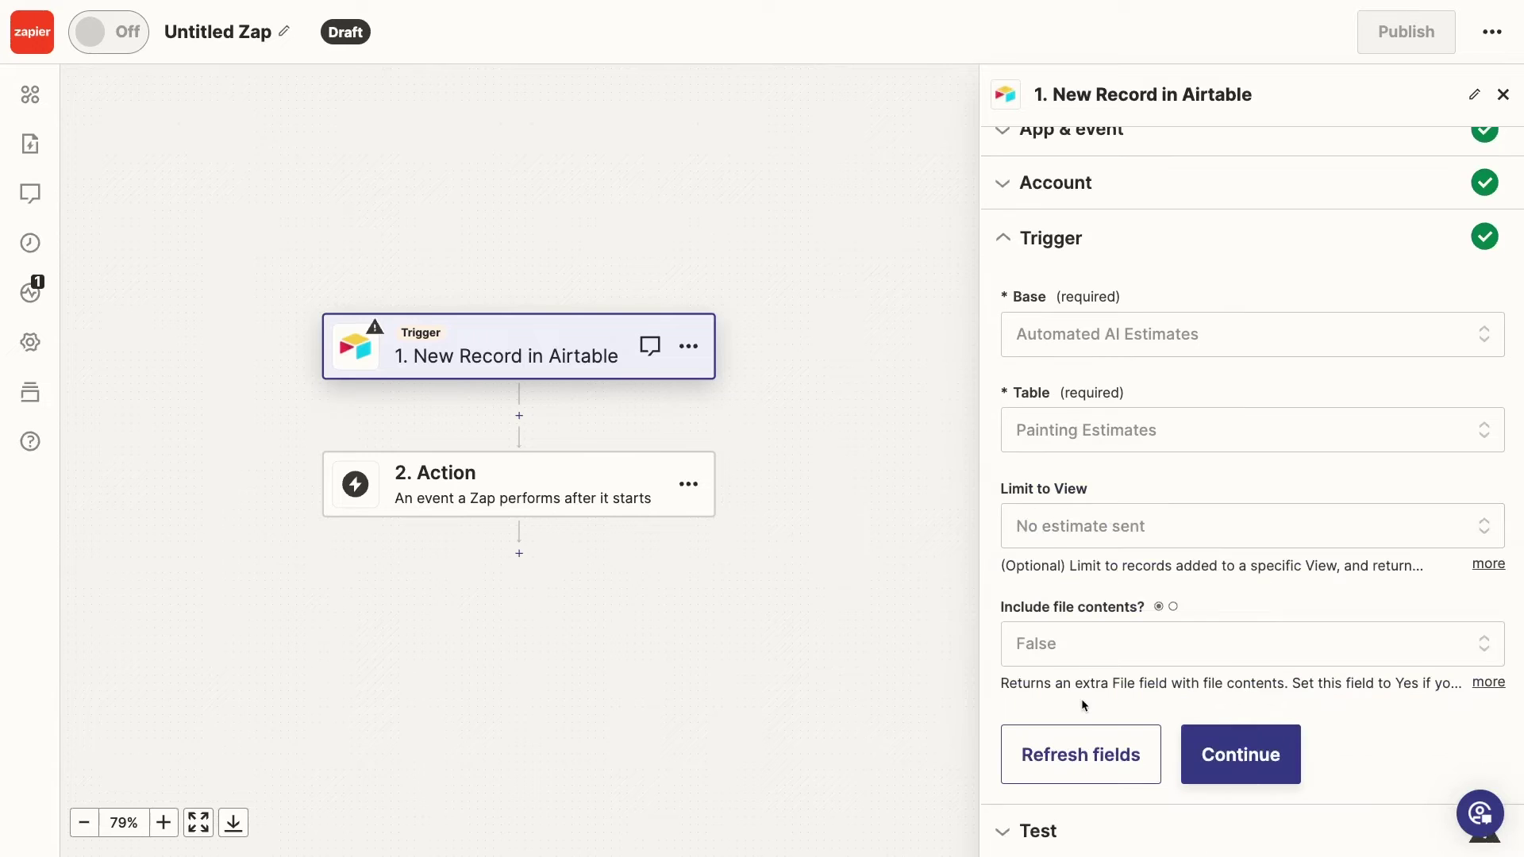
{"action": "left_click", "coordinate": [1203, 754]}
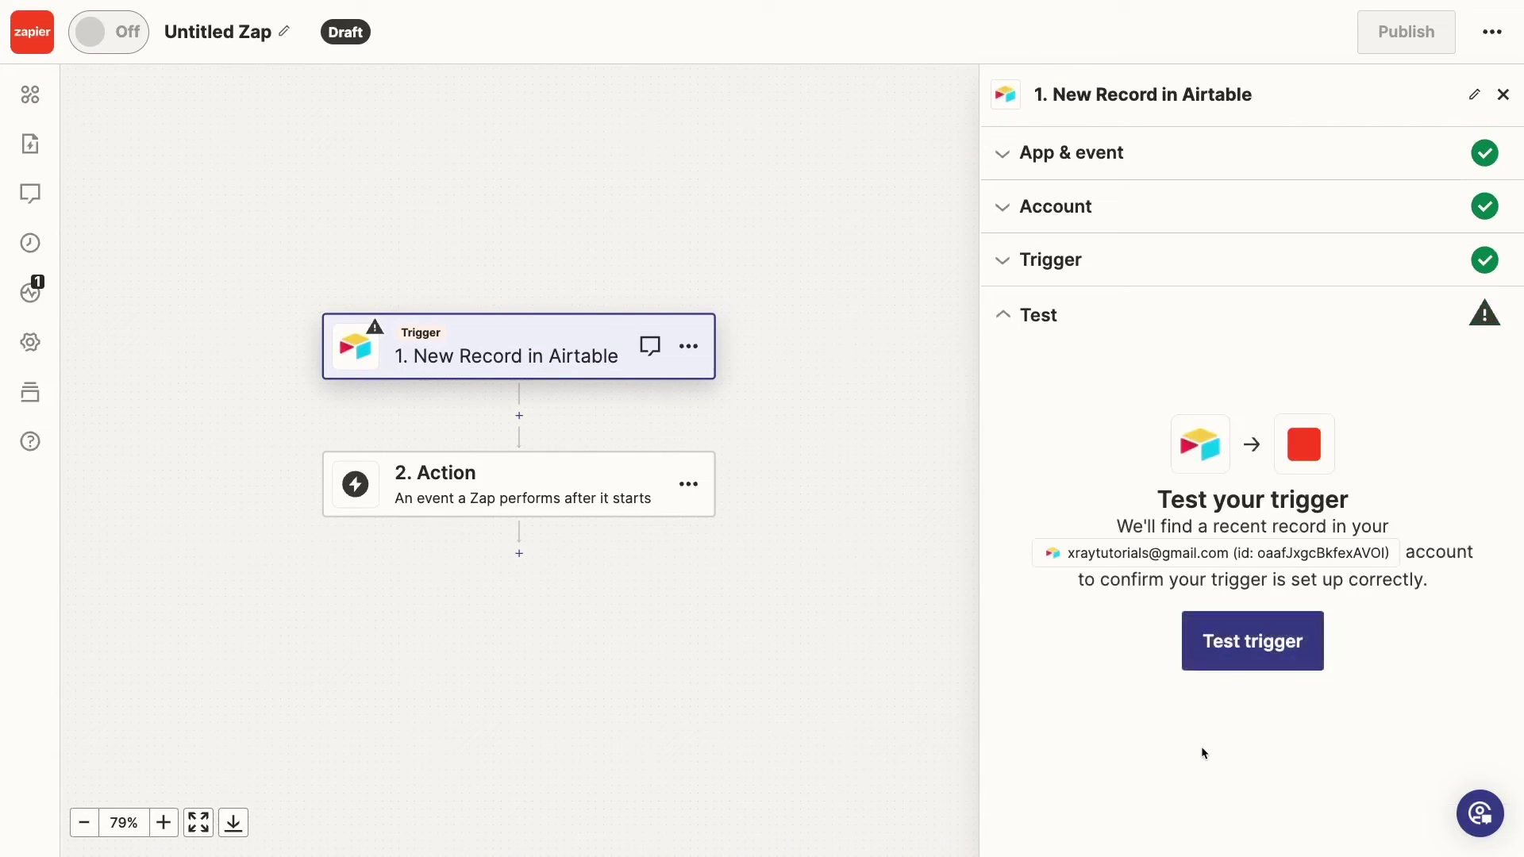
{"action": "left_click", "coordinate": [1235, 635]}
{"action": "scroll", "coordinate": [1244, 627], "scroll_direction": "down", "scroll_amount": 1}
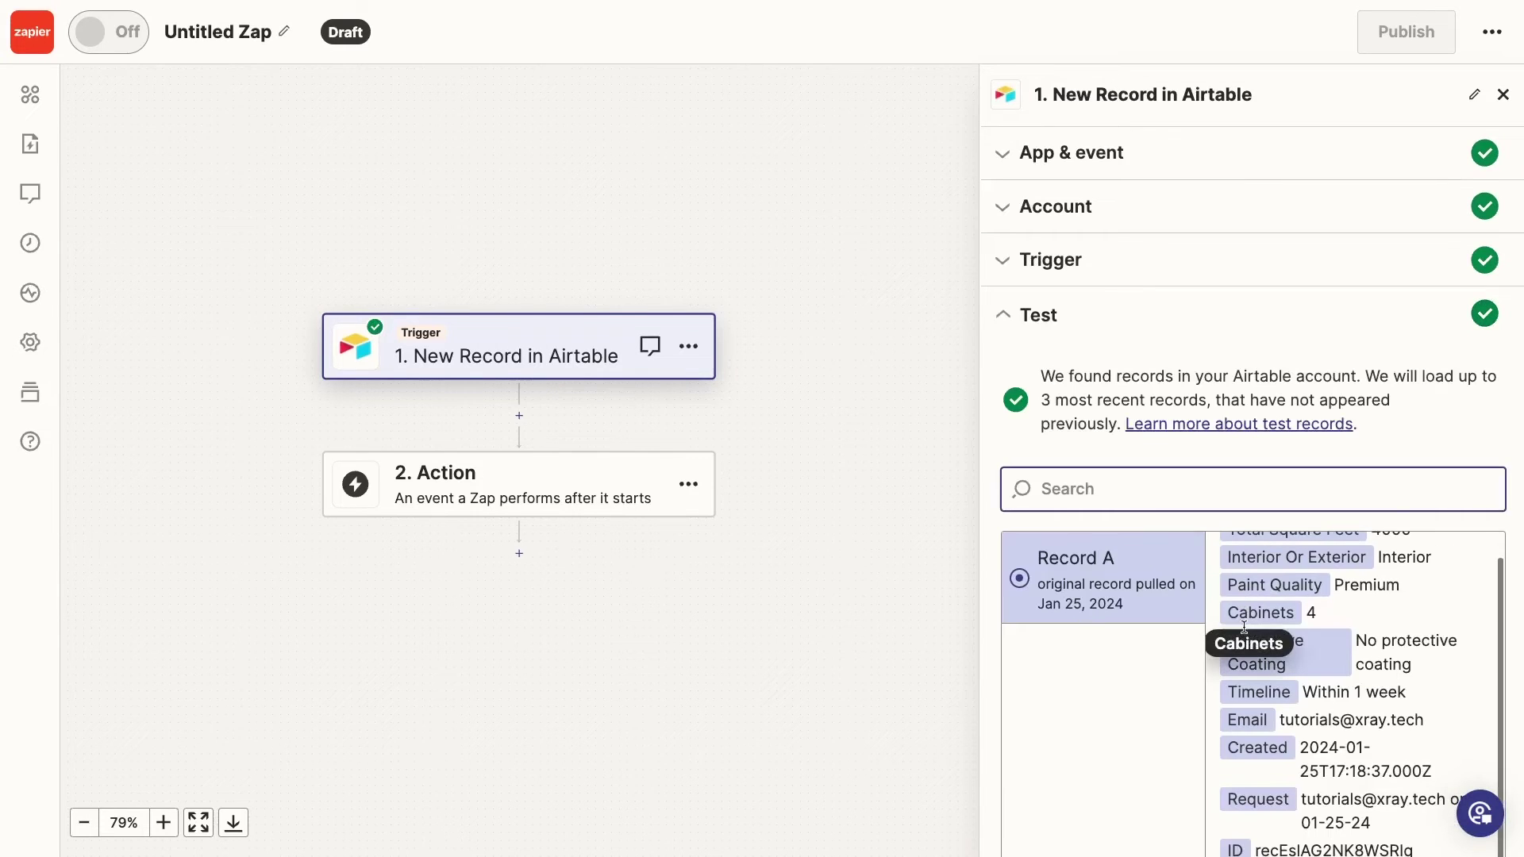
{"action": "scroll", "coordinate": [1244, 627], "scroll_direction": "up", "scroll_amount": 1}
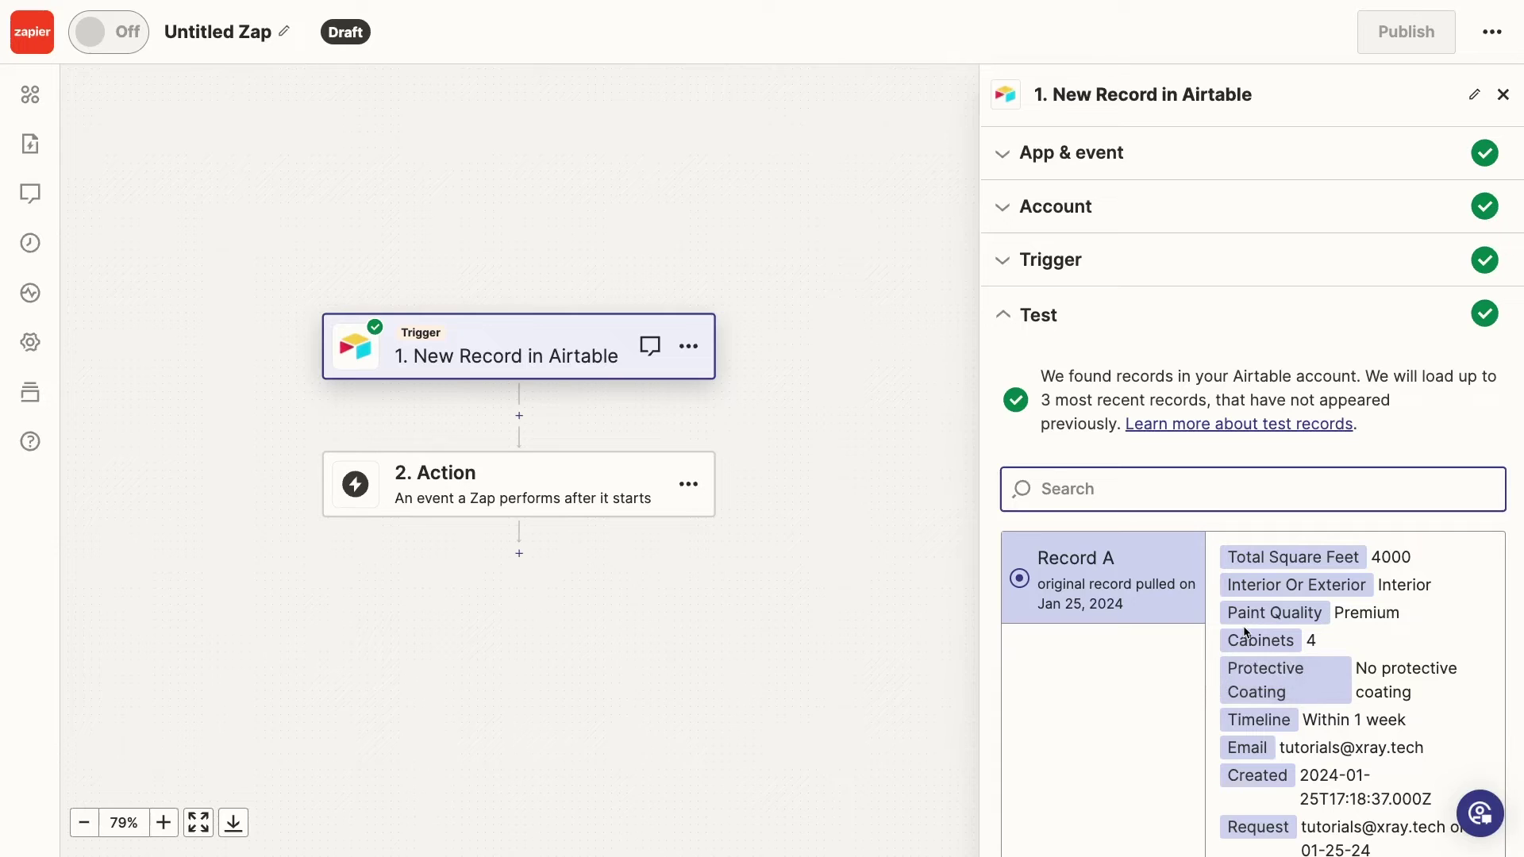
Make step 2 a ChatGPT Conversation With Assistant action on the connected ChatGPT account
{"action": "left_click", "coordinate": [569, 482]}
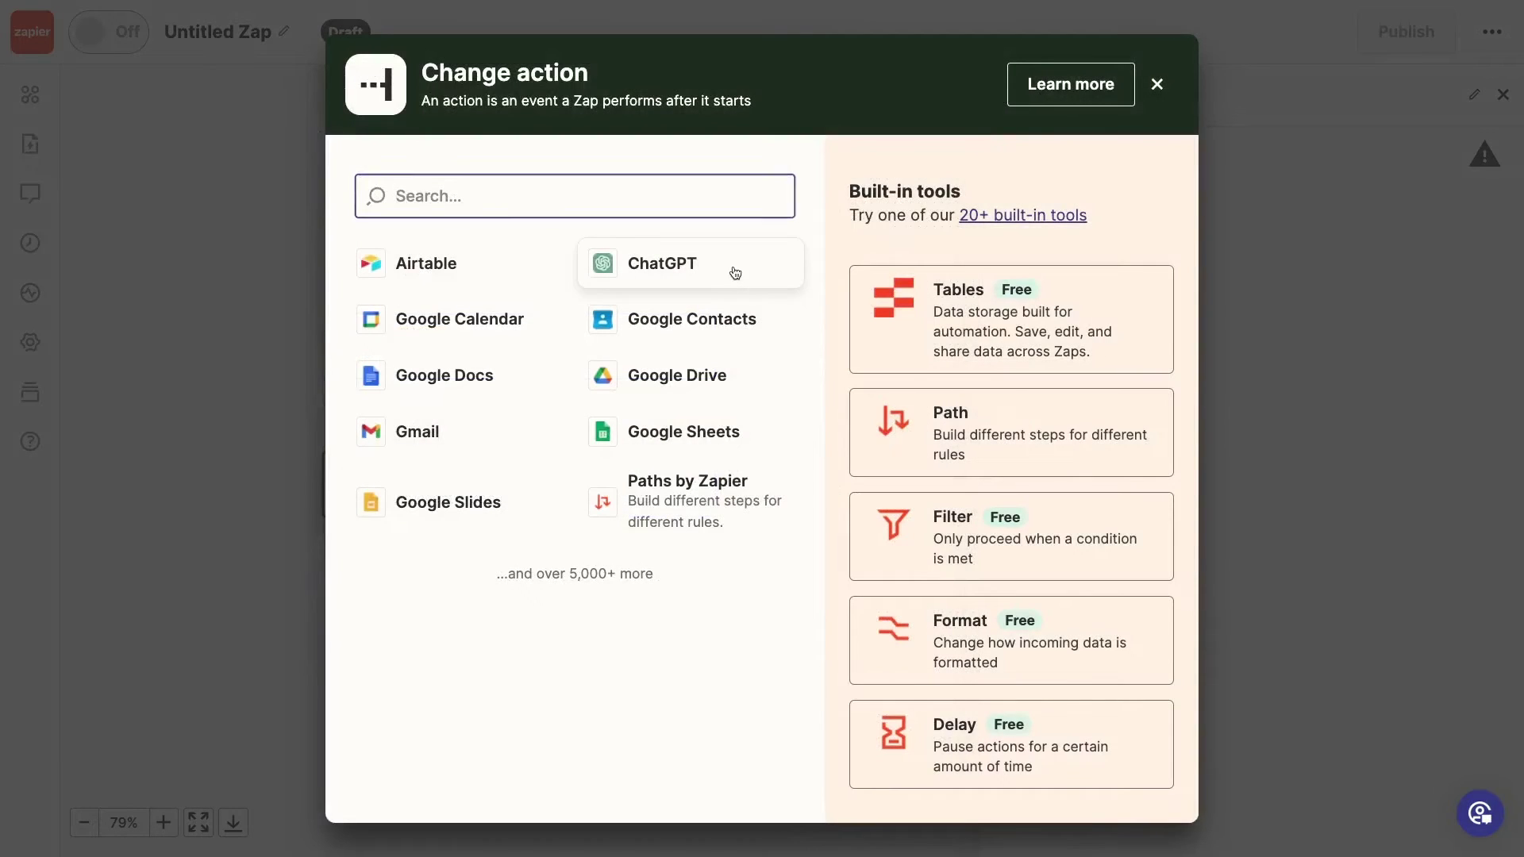
{"action": "left_click", "coordinate": [733, 268]}
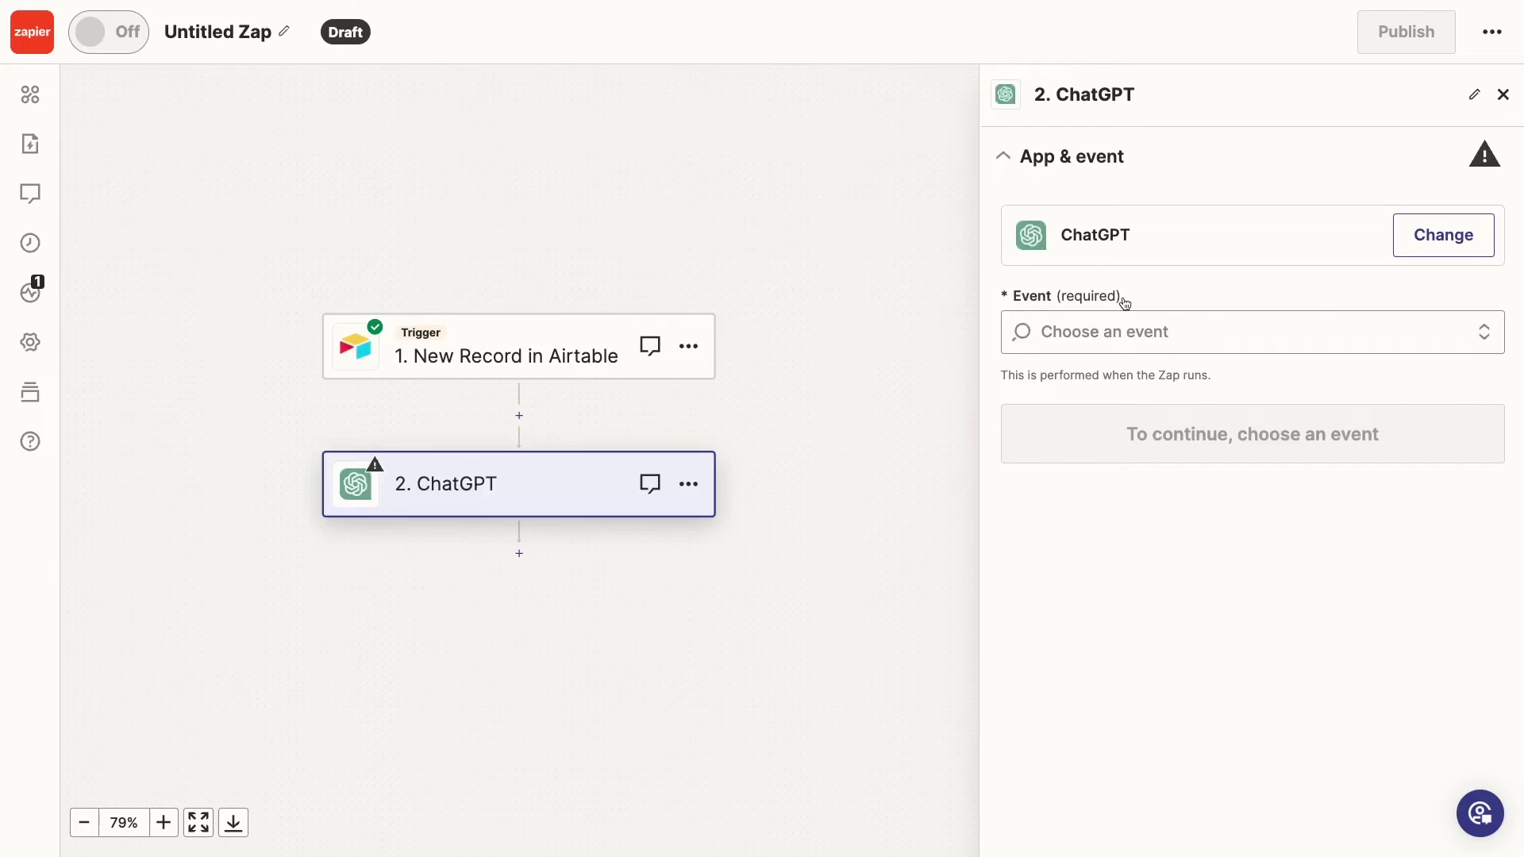
{"action": "left_click", "coordinate": [1368, 331]}
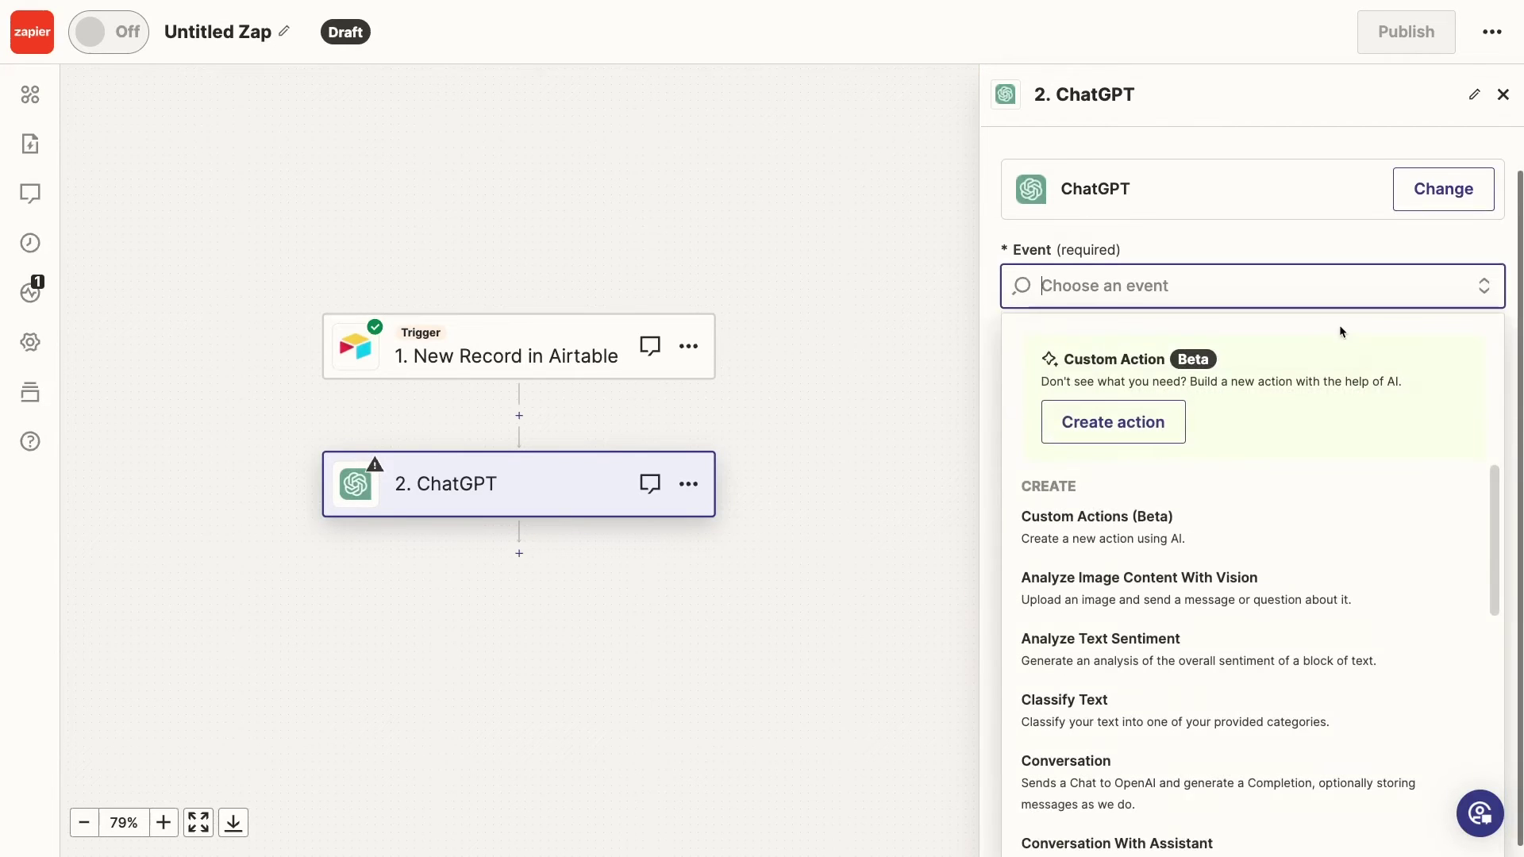
{"action": "scroll", "coordinate": [1319, 542], "scroll_direction": "down", "scroll_amount": 3}
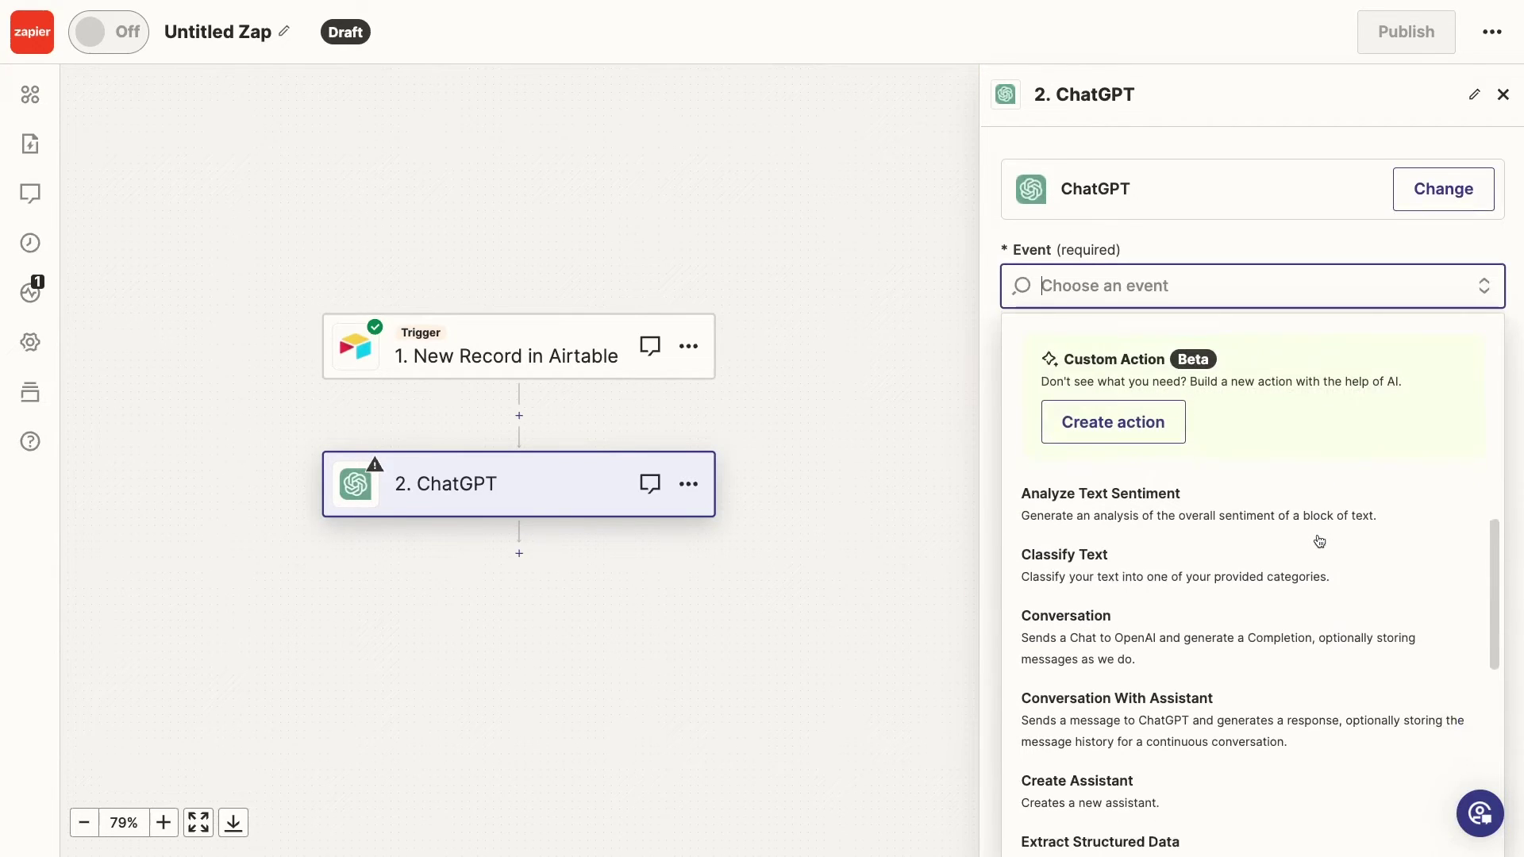
{"action": "left_click", "coordinate": [1150, 643]}
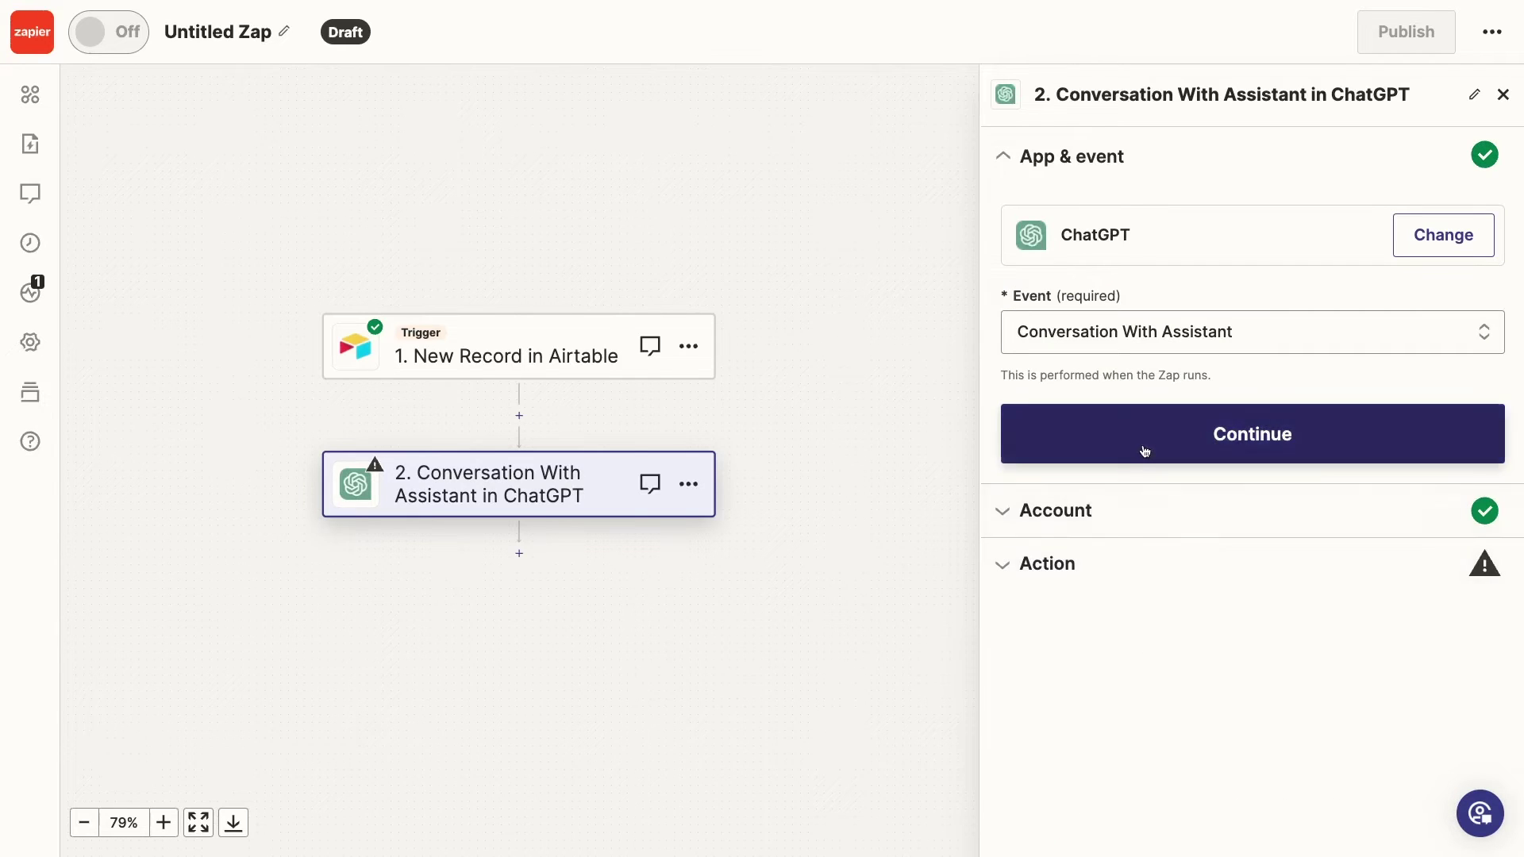
{"action": "left_click", "coordinate": [1145, 441]}
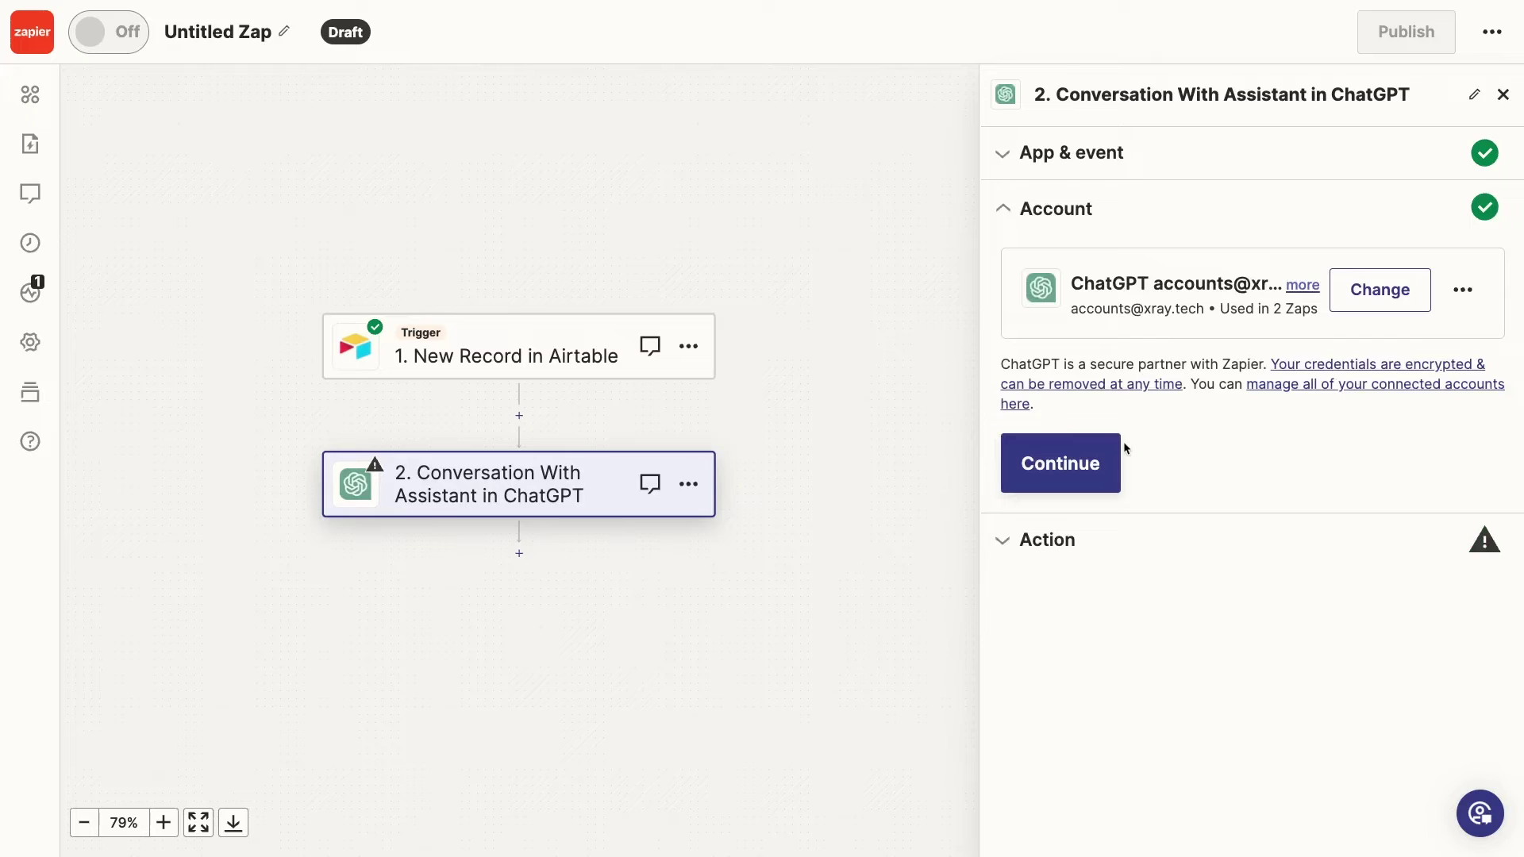
{"action": "left_click", "coordinate": [1114, 451]}
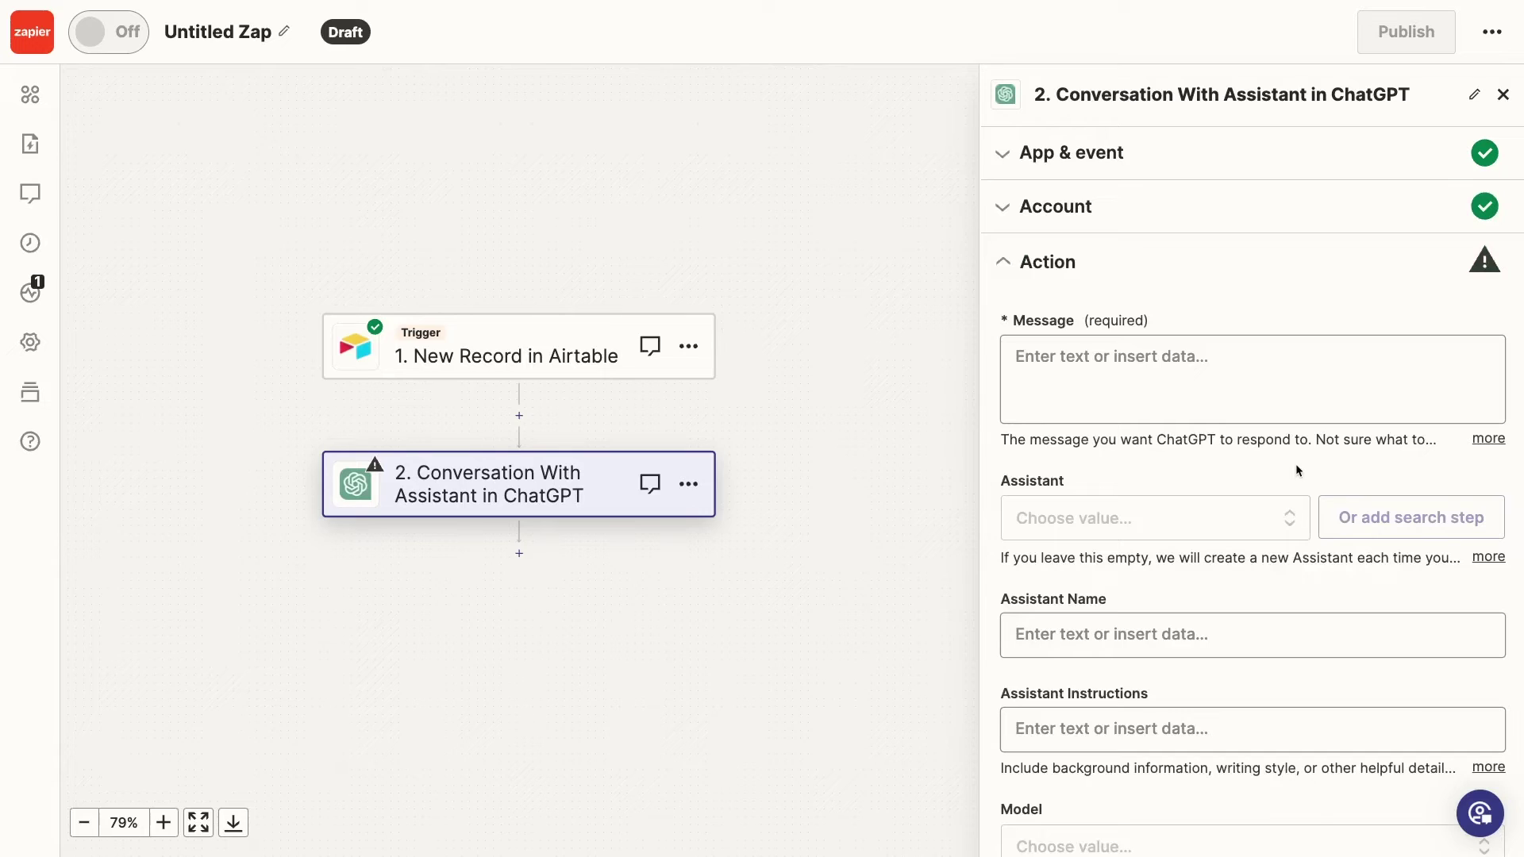
Start the message with the quote request and labelled Total Square Feet, Interior or Exterior, and Paint Quality values
{"action": "left_click", "coordinate": [1252, 381]}
{"action": "type", "text": "Please provide a quote for a painting job based on the following data:"}
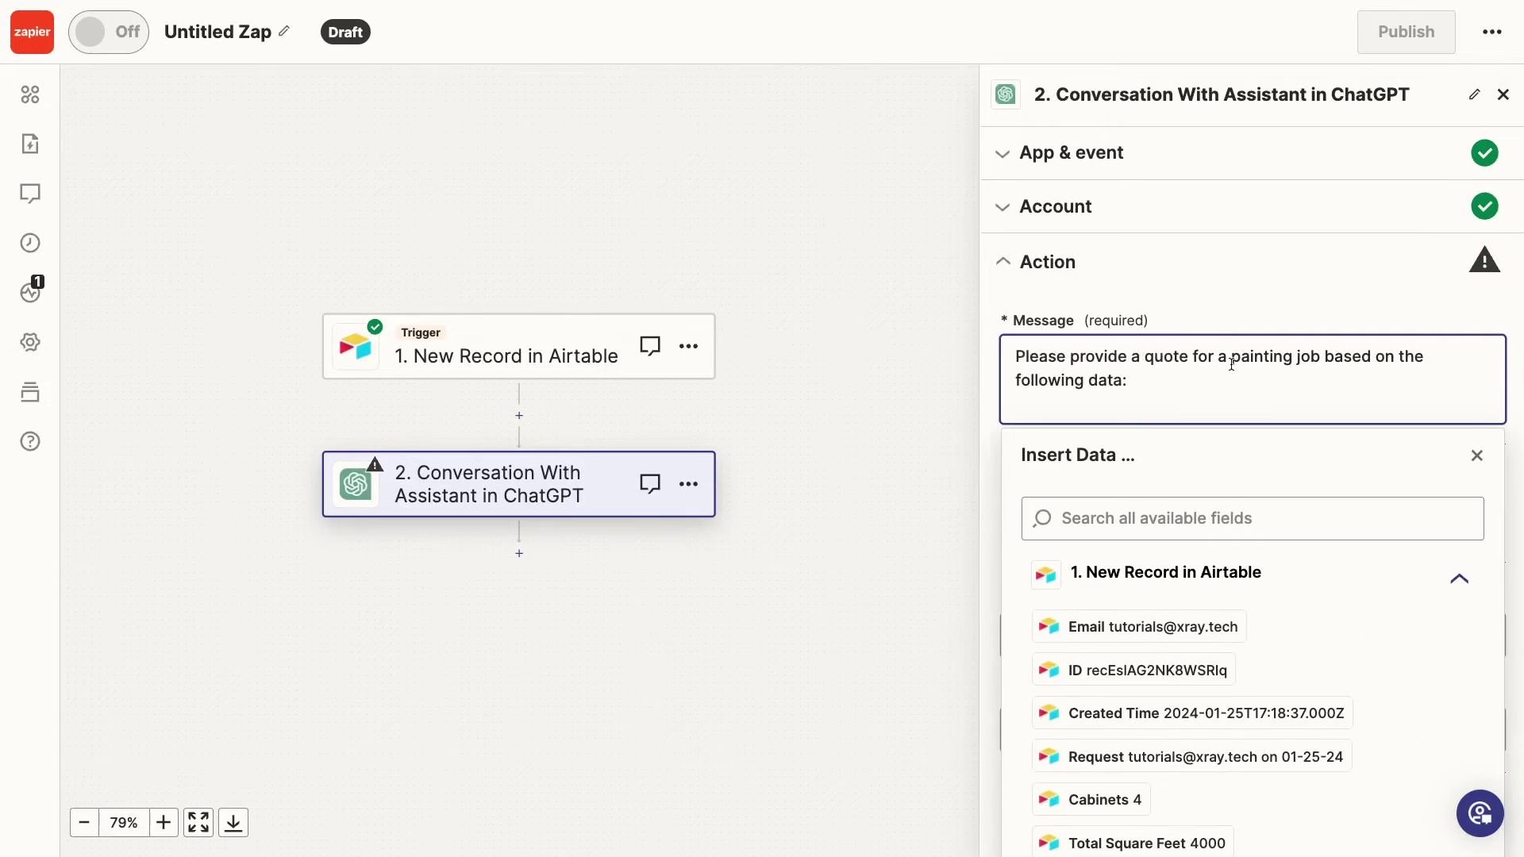
{"action": "scroll", "coordinate": [1293, 718], "scroll_direction": "down", "scroll_amount": 2}
{"action": "key", "text": "Return"}
{"action": "key", "text": "Return"}
{"action": "type", "text": "Total Square Feet:"}
{"action": "left_click", "coordinate": [1210, 722]}
{"action": "key", "text": "Return"}
{"action": "key", "text": "Return"}
{"action": "type", "text": "Interior or Exterior:"}
{"action": "left_click", "coordinate": [1156, 848]}
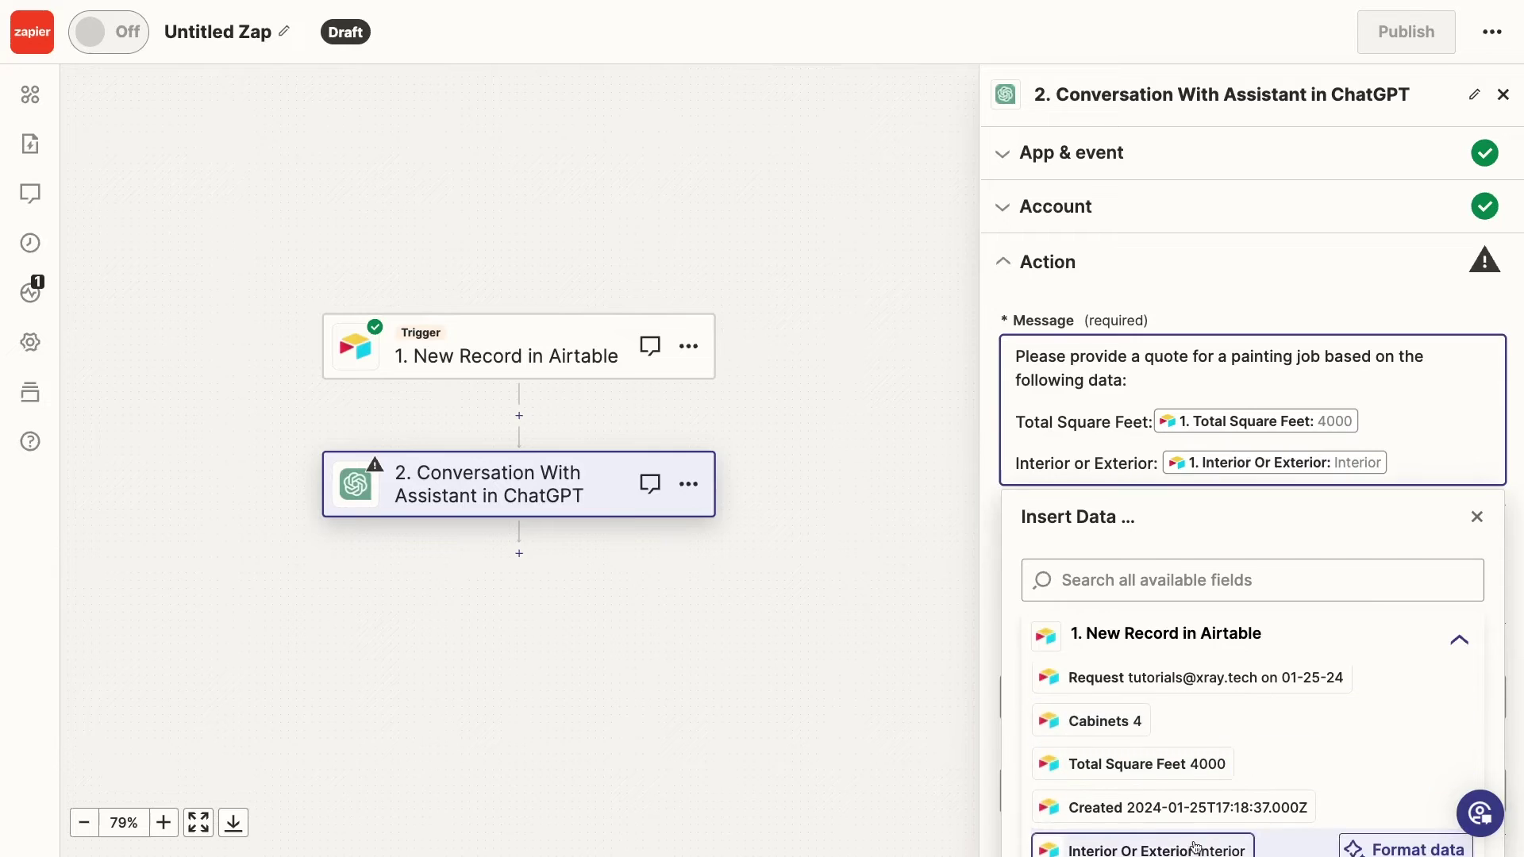
{"action": "scroll", "coordinate": [1157, 826], "scroll_direction": "down", "scroll_amount": 2}
{"action": "key", "text": "Return"}
{"action": "key", "text": "Return"}
{"action": "type", "text": "Paint Quality:"}
{"action": "left_click", "coordinate": [1141, 819]}
Add labelled # of Cabinets, Protective Coating and Timeline record values to the message
{"action": "scroll", "coordinate": [1142, 794], "scroll_direction": "up", "scroll_amount": 2}
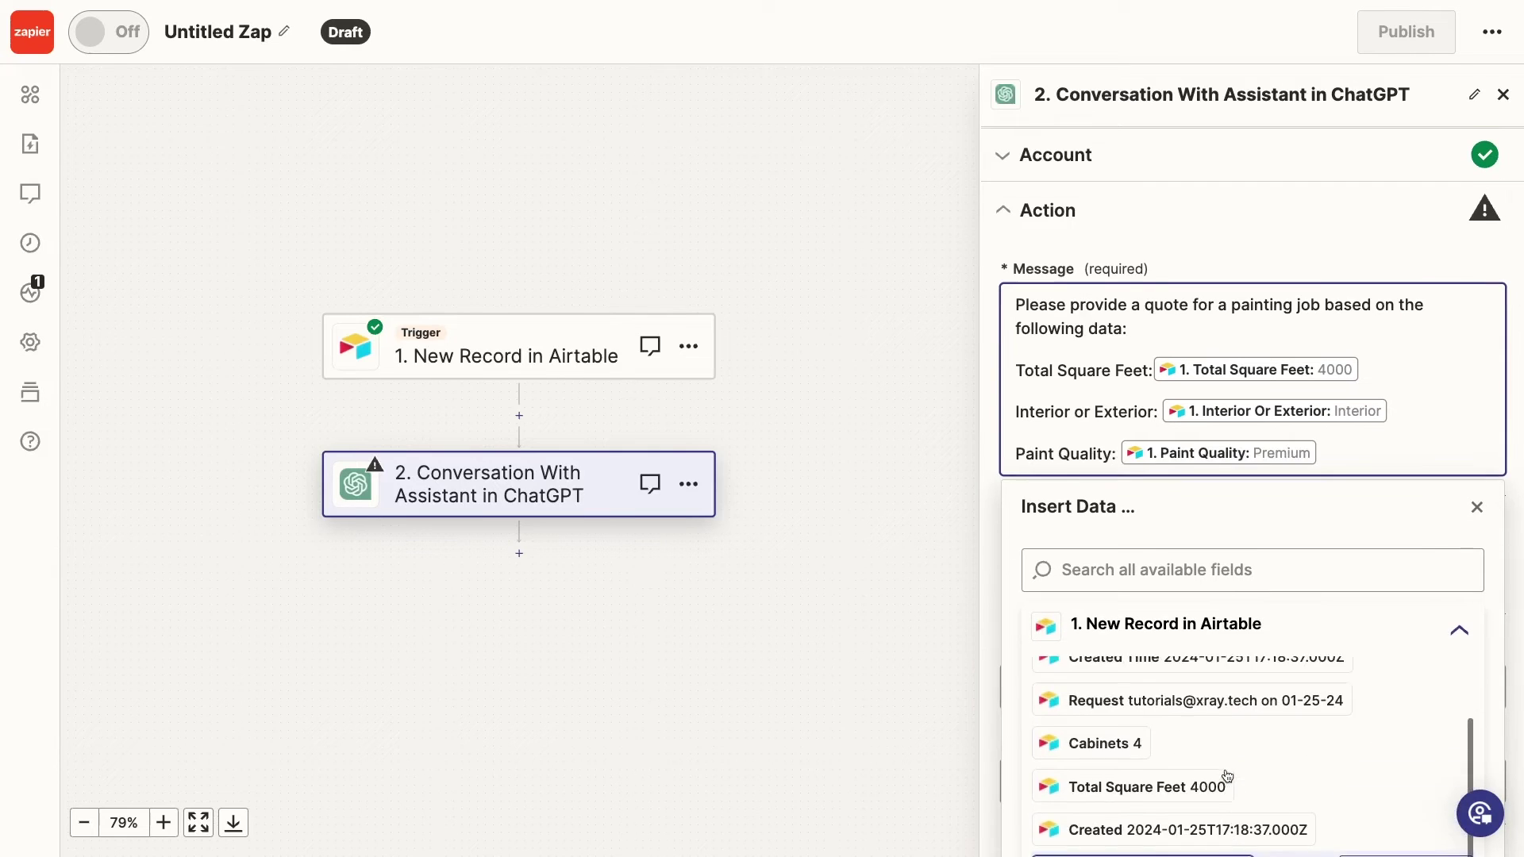
{"action": "key", "text": "Return"}
{"action": "key", "text": "Return"}
{"action": "type", "text": "# of Cabinets:"}
{"action": "left_click", "coordinate": [1123, 783]}
{"action": "key", "text": "Return"}
{"action": "key", "text": "Return"}
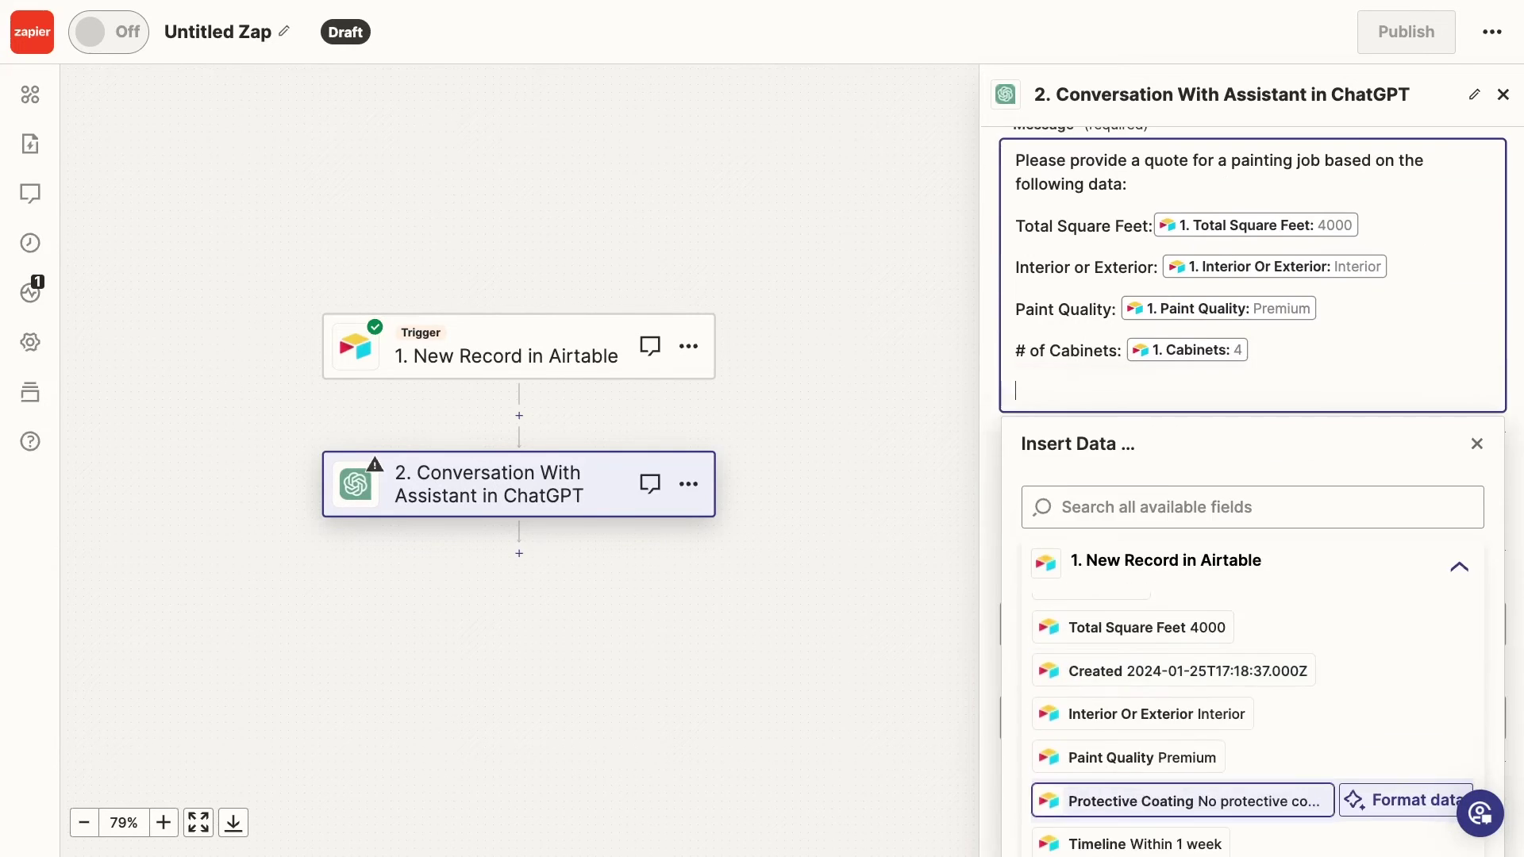
{"action": "type", "text": "Protective Coating:"}
{"action": "left_click", "coordinate": [1151, 800]}
{"action": "key", "text": "Return"}
{"action": "key", "text": "Return"}
{"action": "type", "text": "Timeline:"}
{"action": "scroll", "coordinate": [1181, 688], "scroll_direction": "down", "scroll_amount": 1}
{"action": "left_click", "coordinate": [1143, 789]}
{"action": "left_click", "coordinate": [993, 534]}
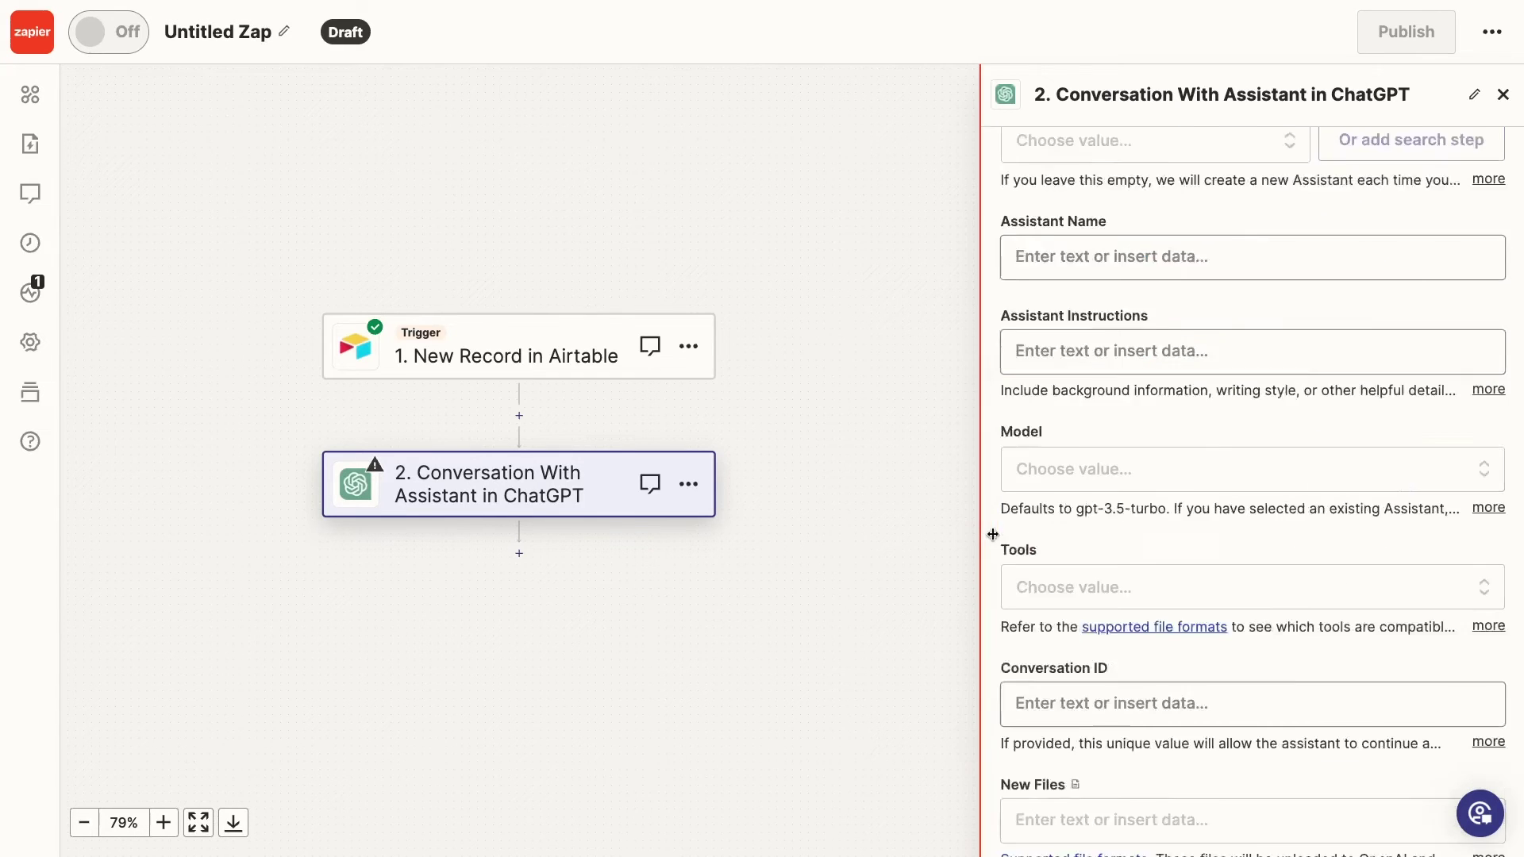
Set the Assistant to Painting Estimate Assistant and review the remaining optional fields
{"action": "left_click", "coordinate": [1127, 360]}
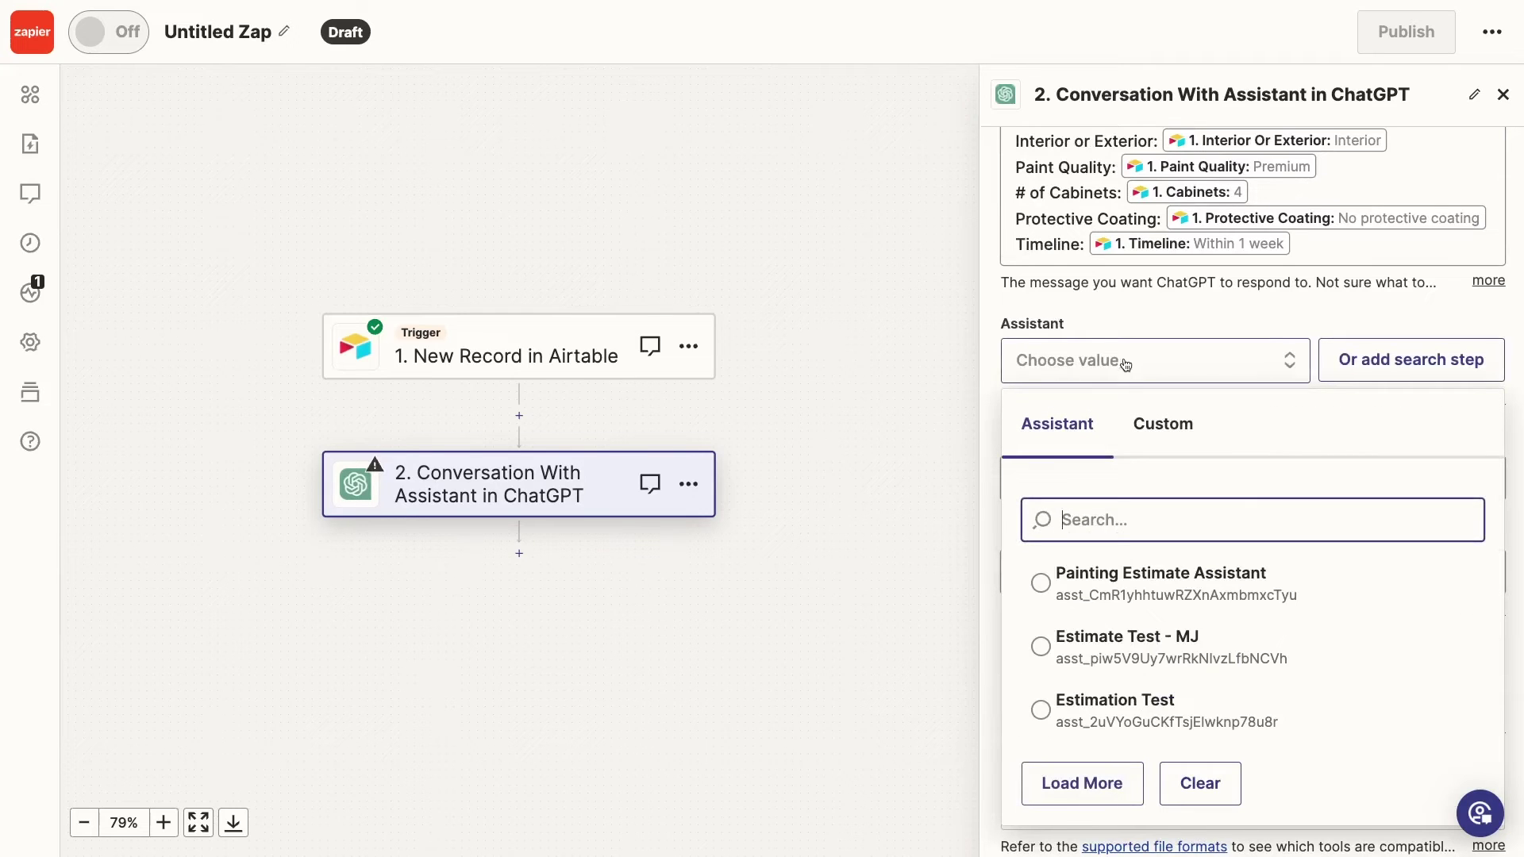
{"action": "left_click", "coordinate": [1124, 583]}
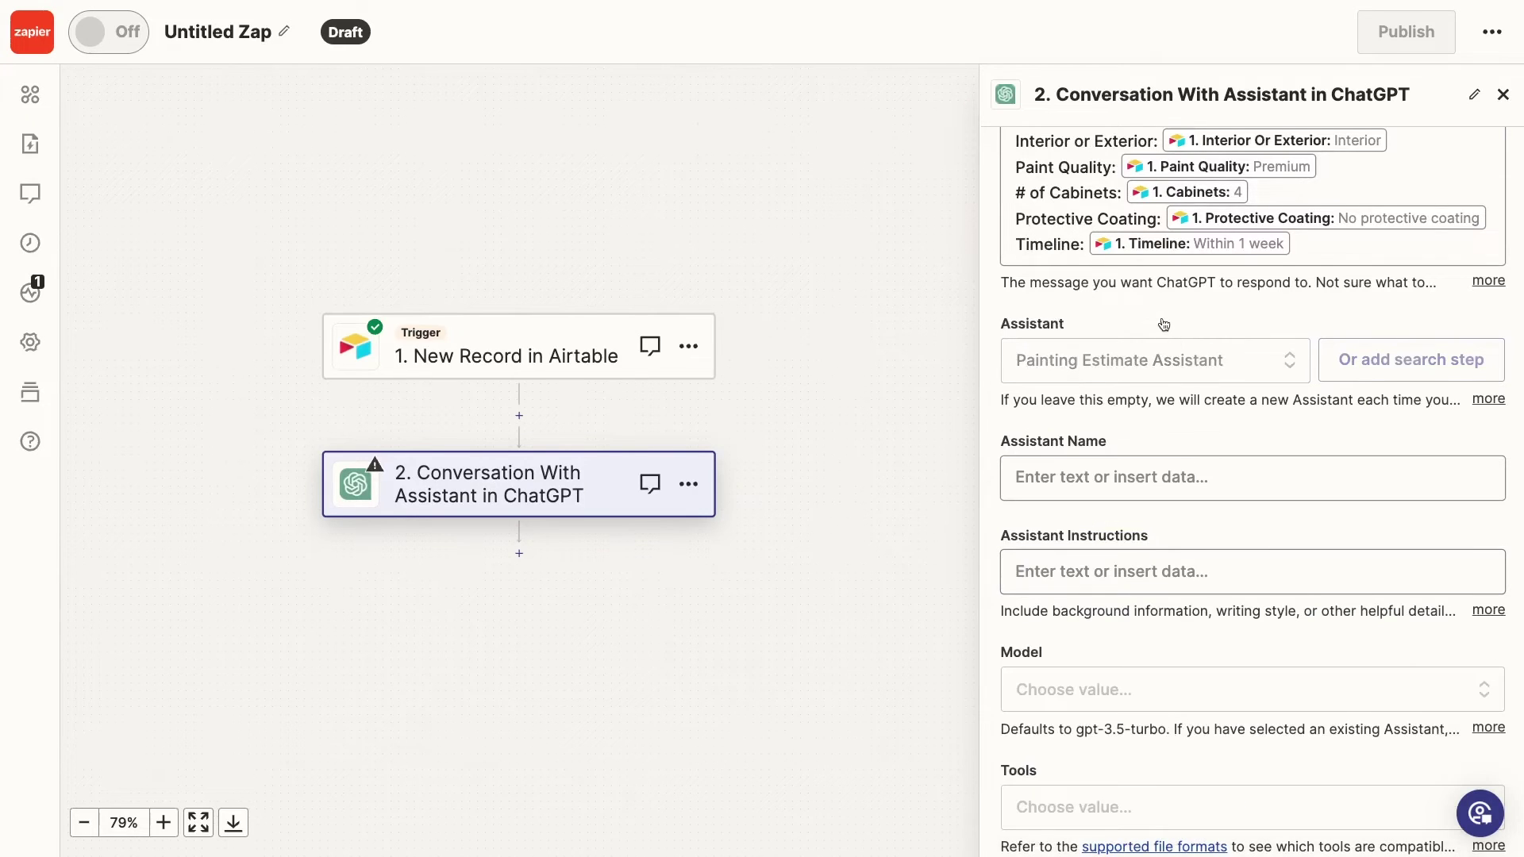
{"action": "scroll", "coordinate": [1211, 406], "scroll_direction": "down", "scroll_amount": 3}
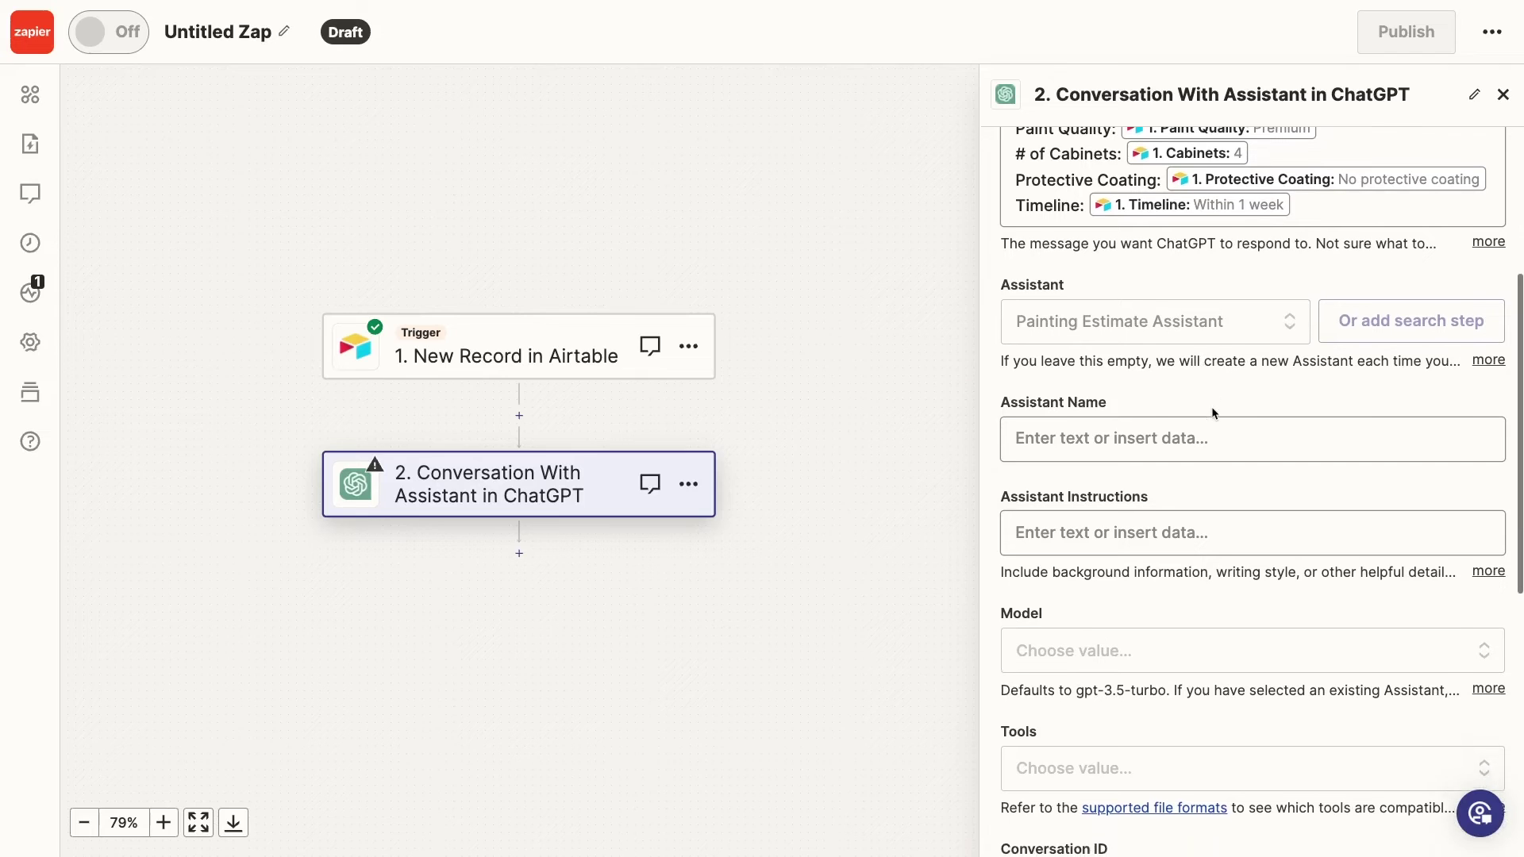
{"action": "scroll", "coordinate": [1212, 413], "scroll_direction": "down", "scroll_amount": 5}
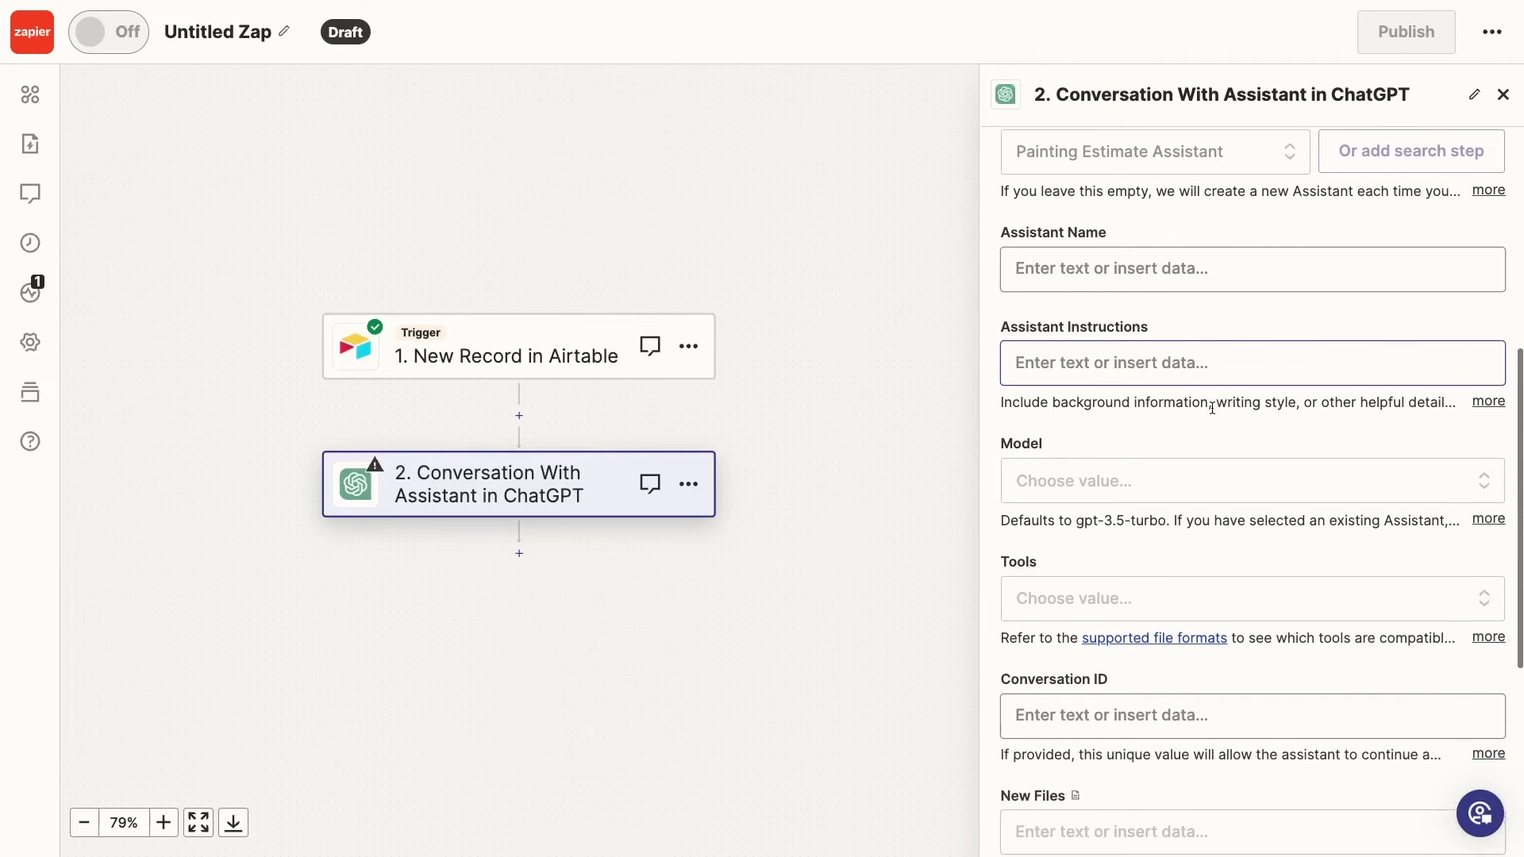
{"action": "scroll", "coordinate": [1212, 408], "scroll_direction": "down", "scroll_amount": 3}
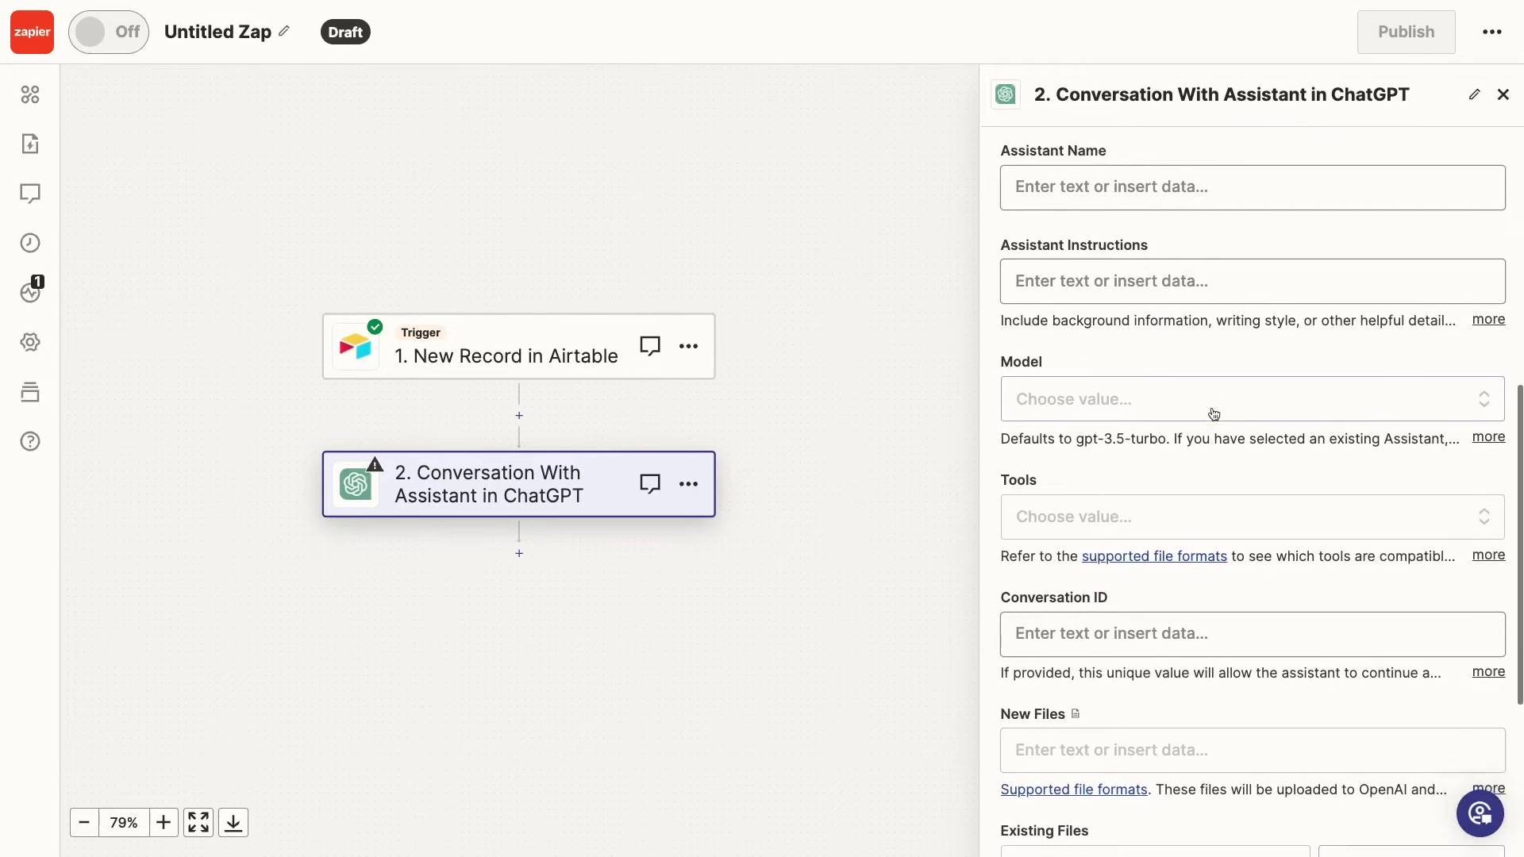
{"action": "scroll", "coordinate": [1214, 414], "scroll_direction": "down", "scroll_amount": 5}
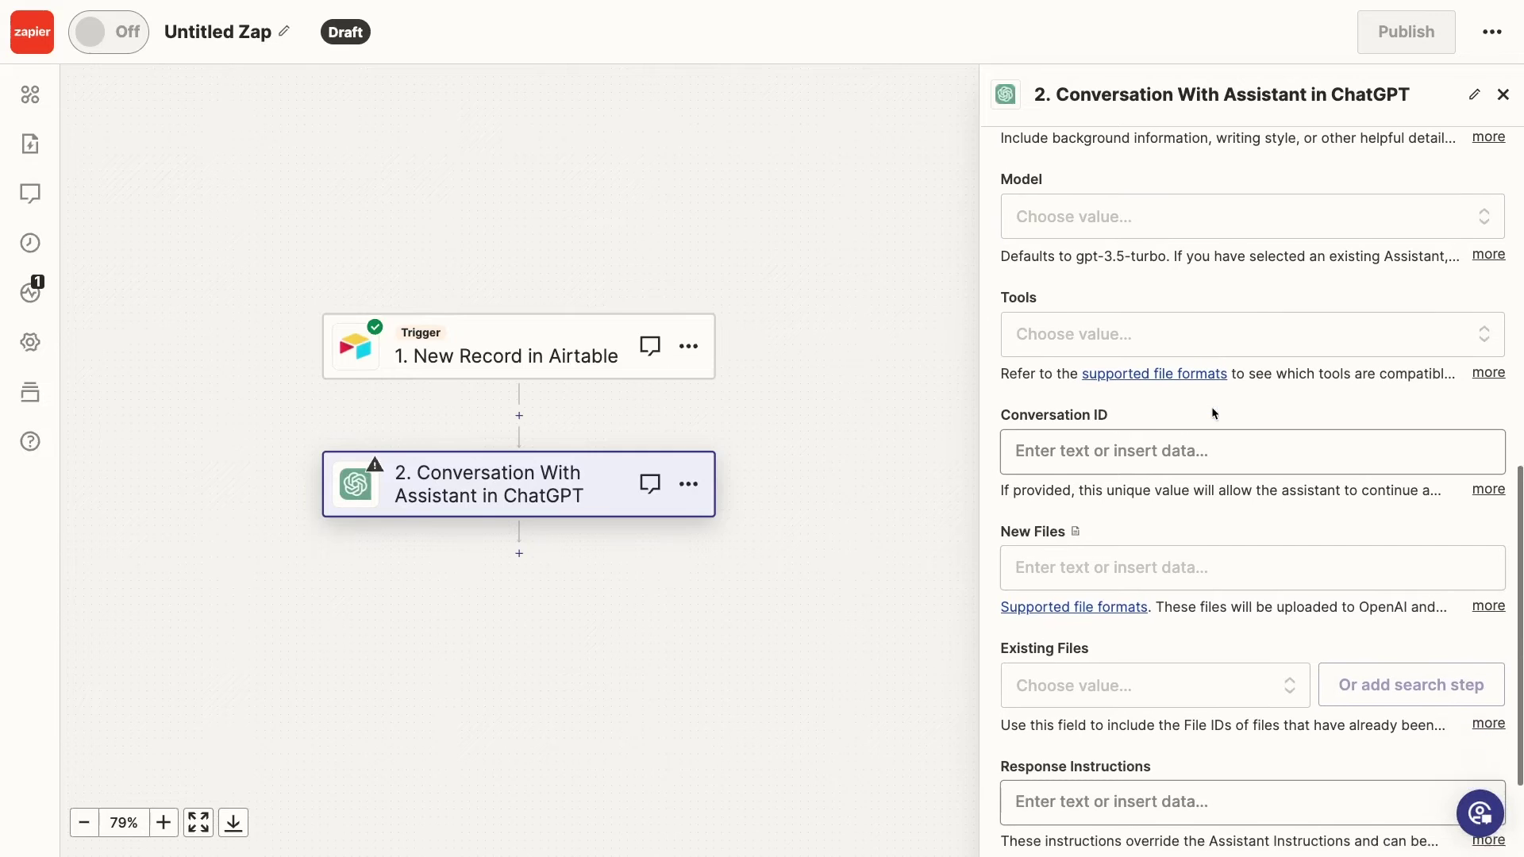
{"action": "scroll", "coordinate": [1212, 413], "scroll_direction": "down", "scroll_amount": 4}
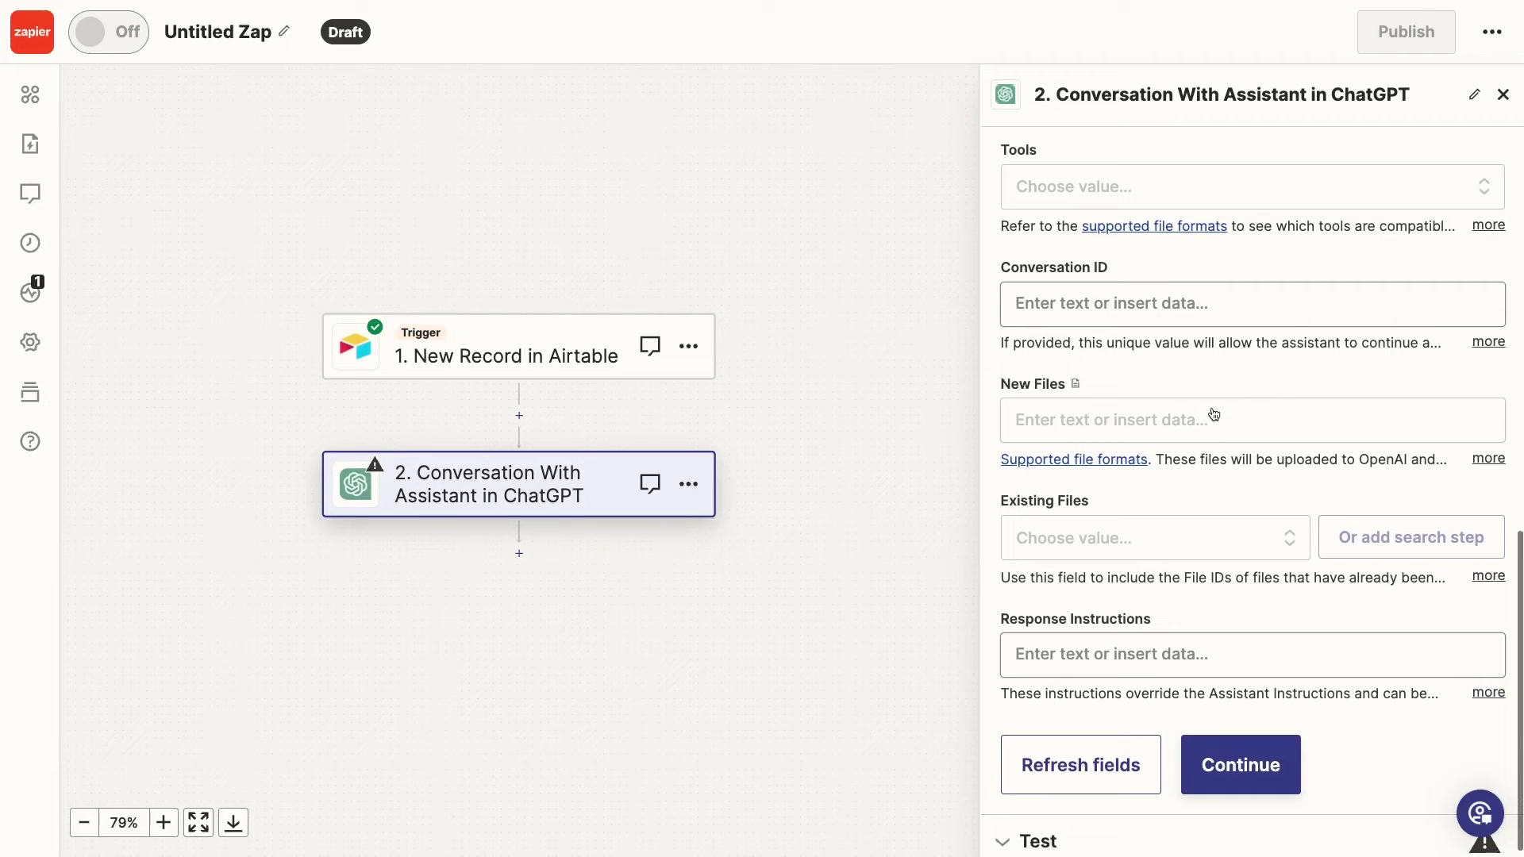
Test the ChatGPT step and read its 4000 sq ft estimate down to the $29,280 total
{"action": "left_click", "coordinate": [1262, 754]}
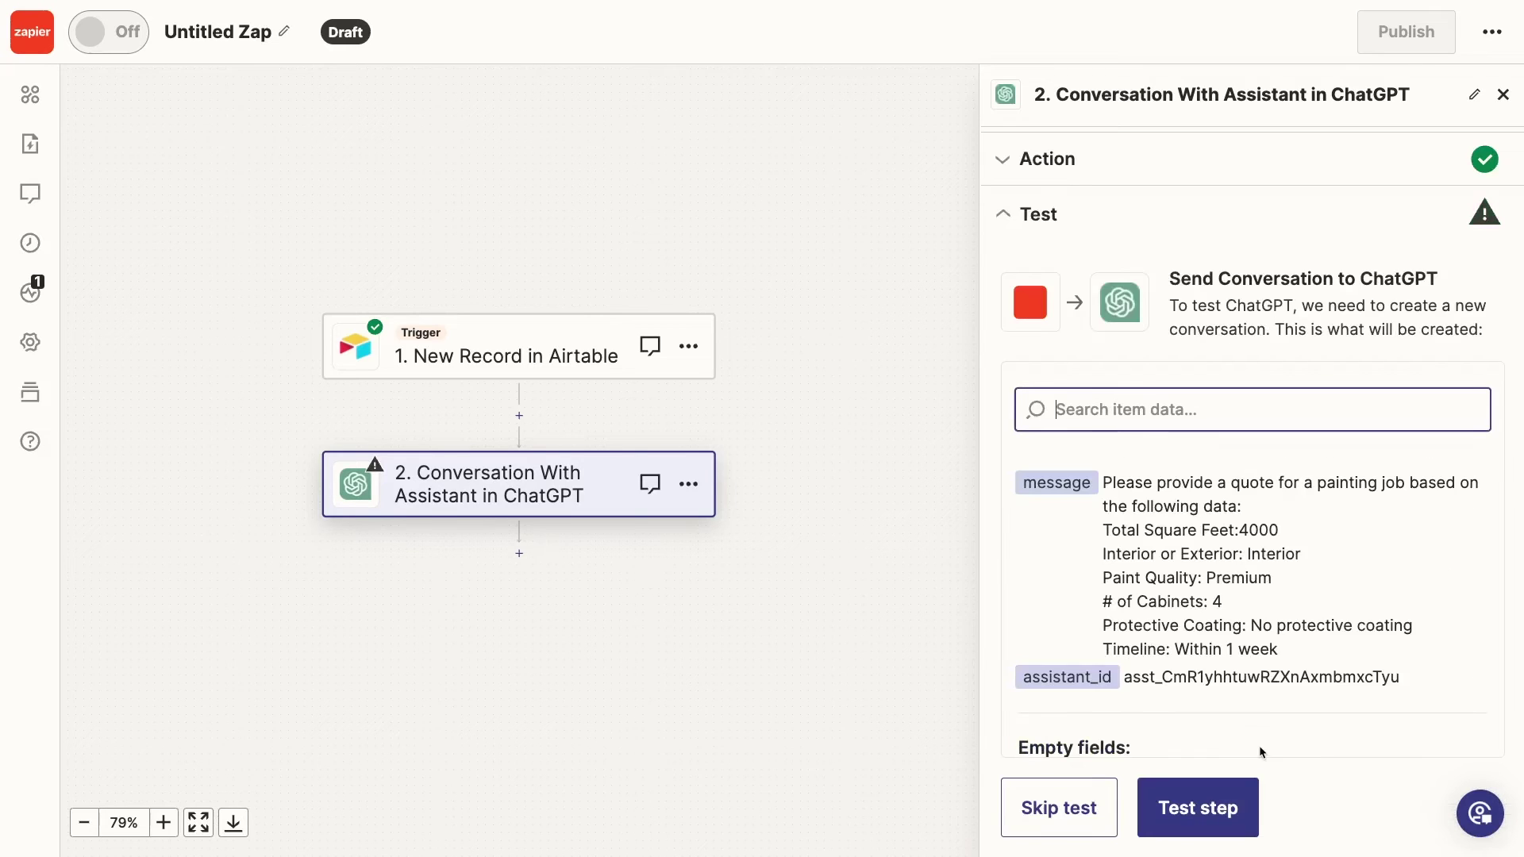
{"action": "left_click", "coordinate": [1242, 795]}
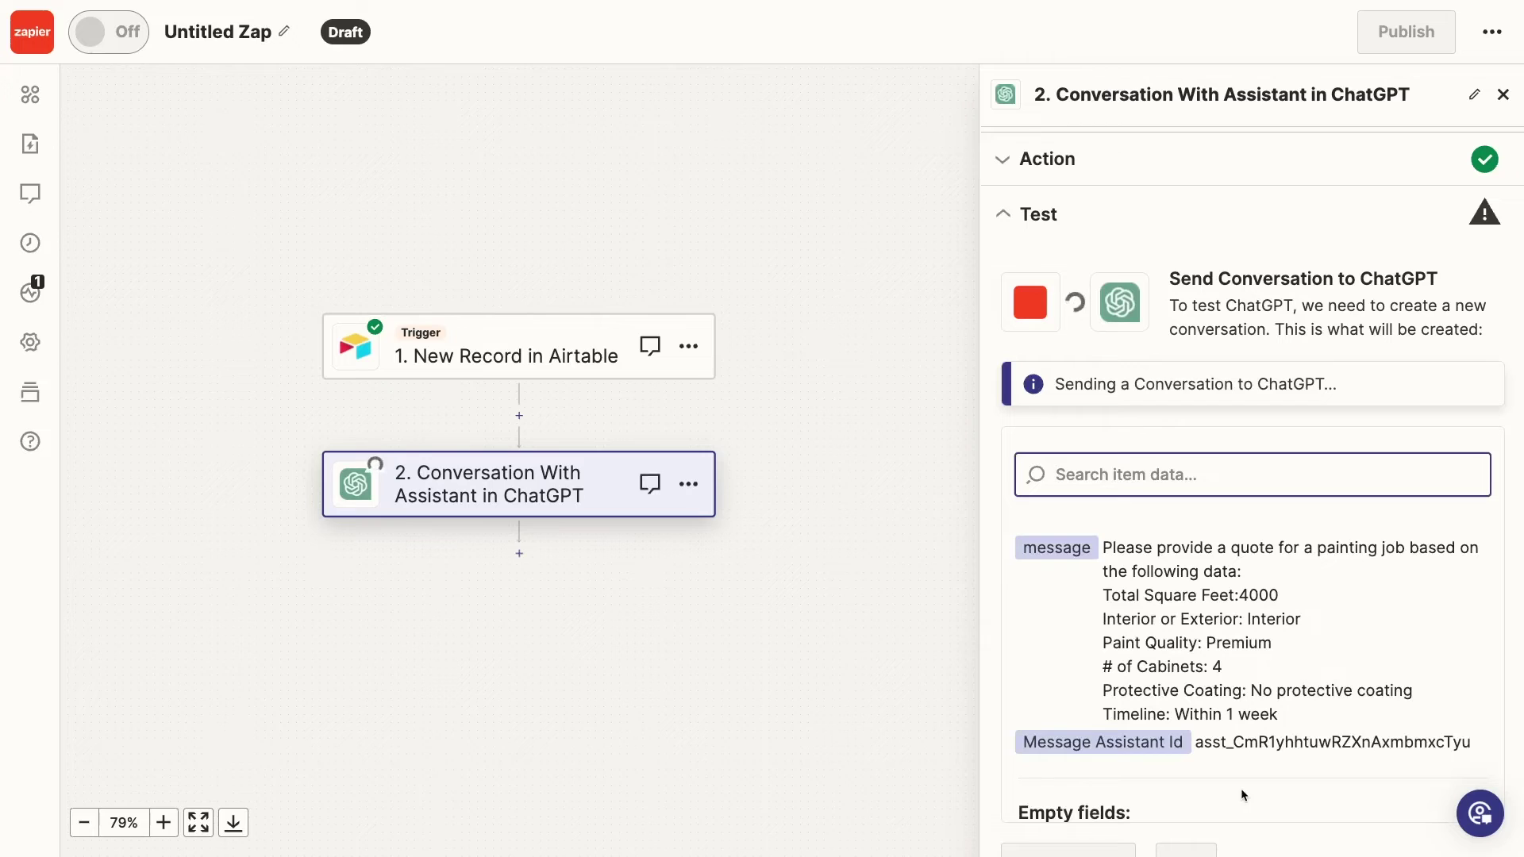
{"action": "scroll", "coordinate": [1298, 593], "scroll_direction": "down", "scroll_amount": 3}
{"action": "scroll", "coordinate": [1297, 593], "scroll_direction": "down", "scroll_amount": 15}
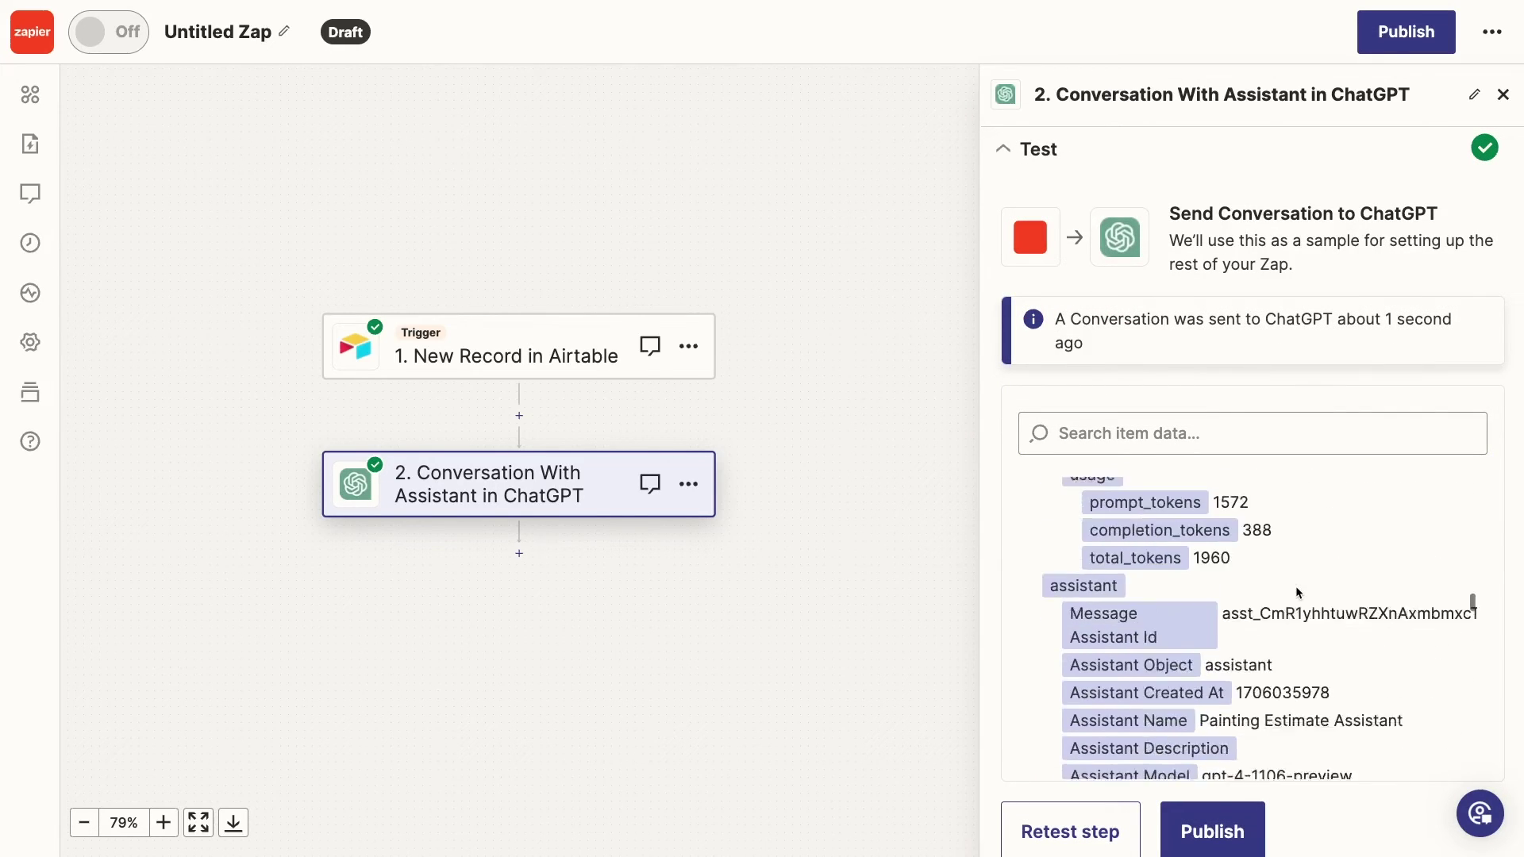
{"action": "scroll", "coordinate": [1297, 592], "scroll_direction": "down", "scroll_amount": 10}
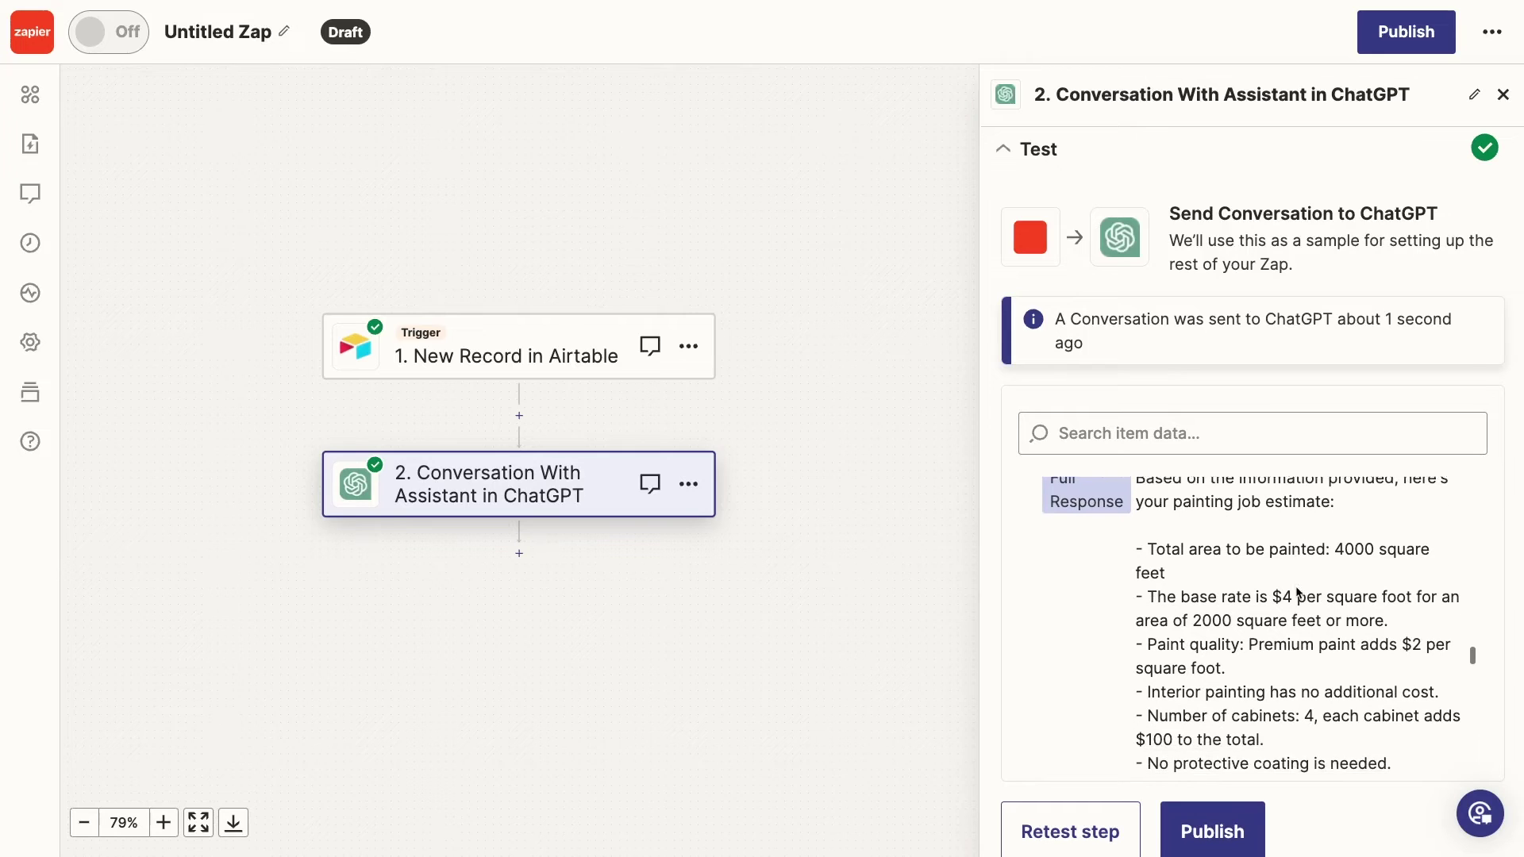
{"action": "scroll", "coordinate": [1298, 593], "scroll_direction": "down", "scroll_amount": 4}
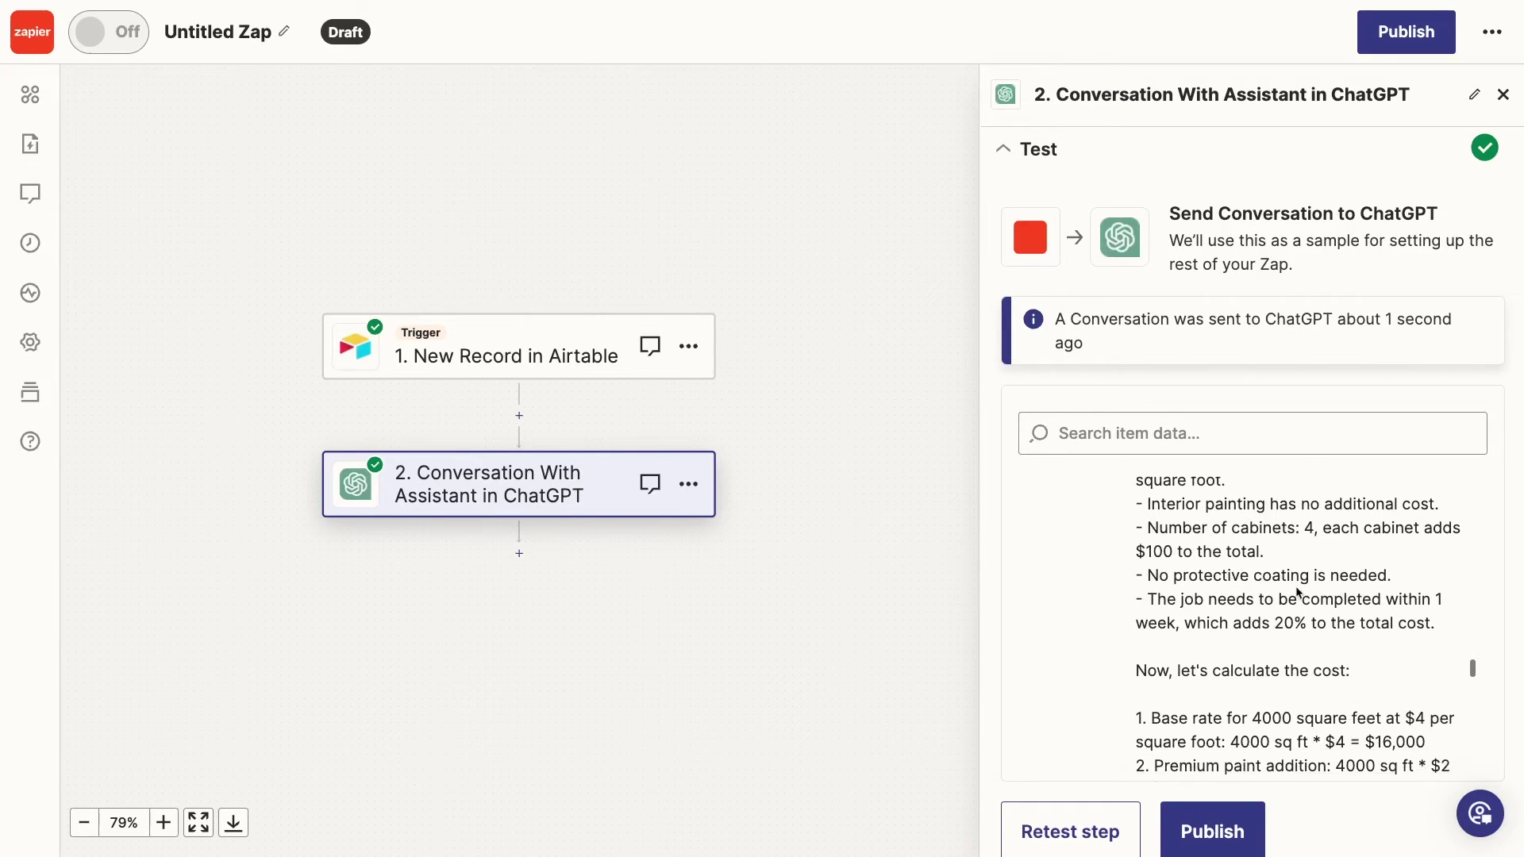
{"action": "scroll", "coordinate": [1298, 592], "scroll_direction": "down", "scroll_amount": 1}
{"action": "scroll", "coordinate": [1298, 593], "scroll_direction": "down", "scroll_amount": 5}
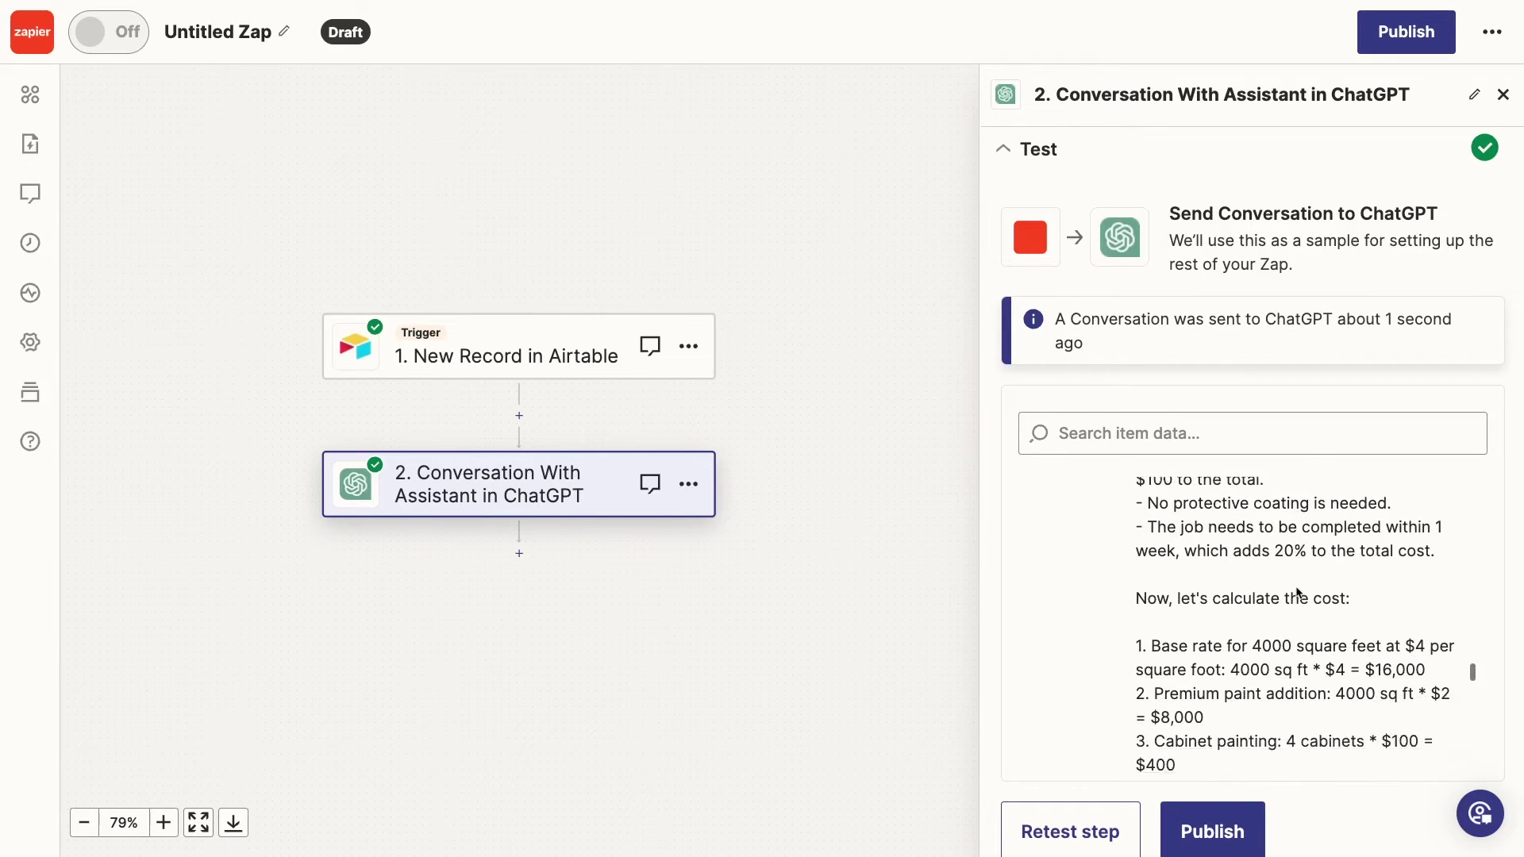
{"action": "scroll", "coordinate": [1298, 592], "scroll_direction": "down", "scroll_amount": 5}
{"action": "scroll", "coordinate": [1298, 593], "scroll_direction": "down", "scroll_amount": 2}
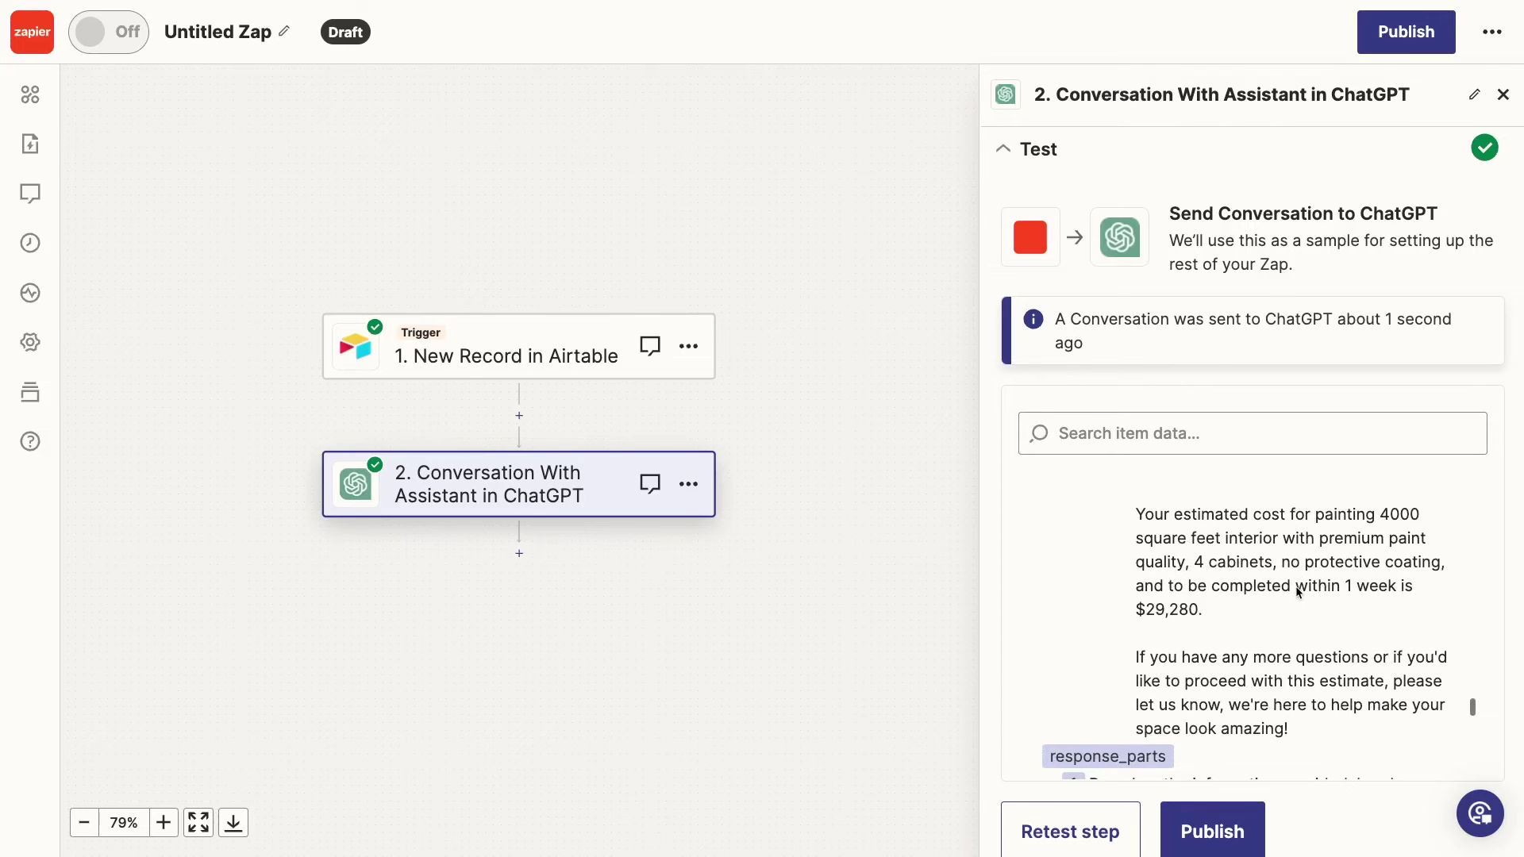
{"action": "left_click", "coordinate": [519, 553]}
Make the new step a Gmail Send Email action on the connected Gmail account
{"action": "left_click", "coordinate": [458, 435]}
{"action": "left_click", "coordinate": [1115, 333]}
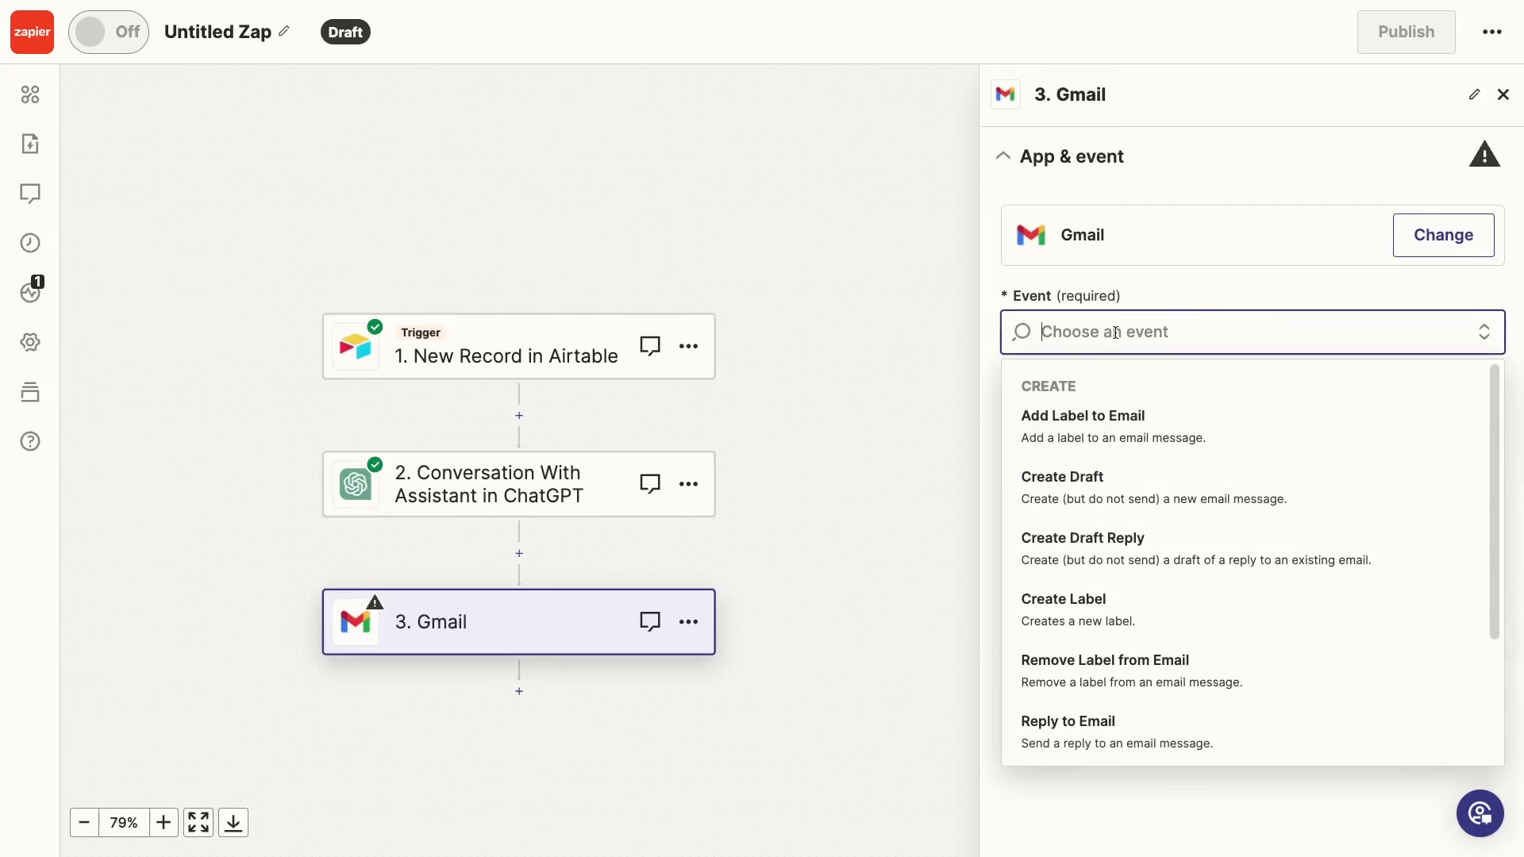
{"action": "left_click", "coordinate": [1175, 611]}
{"action": "left_click", "coordinate": [1180, 446]}
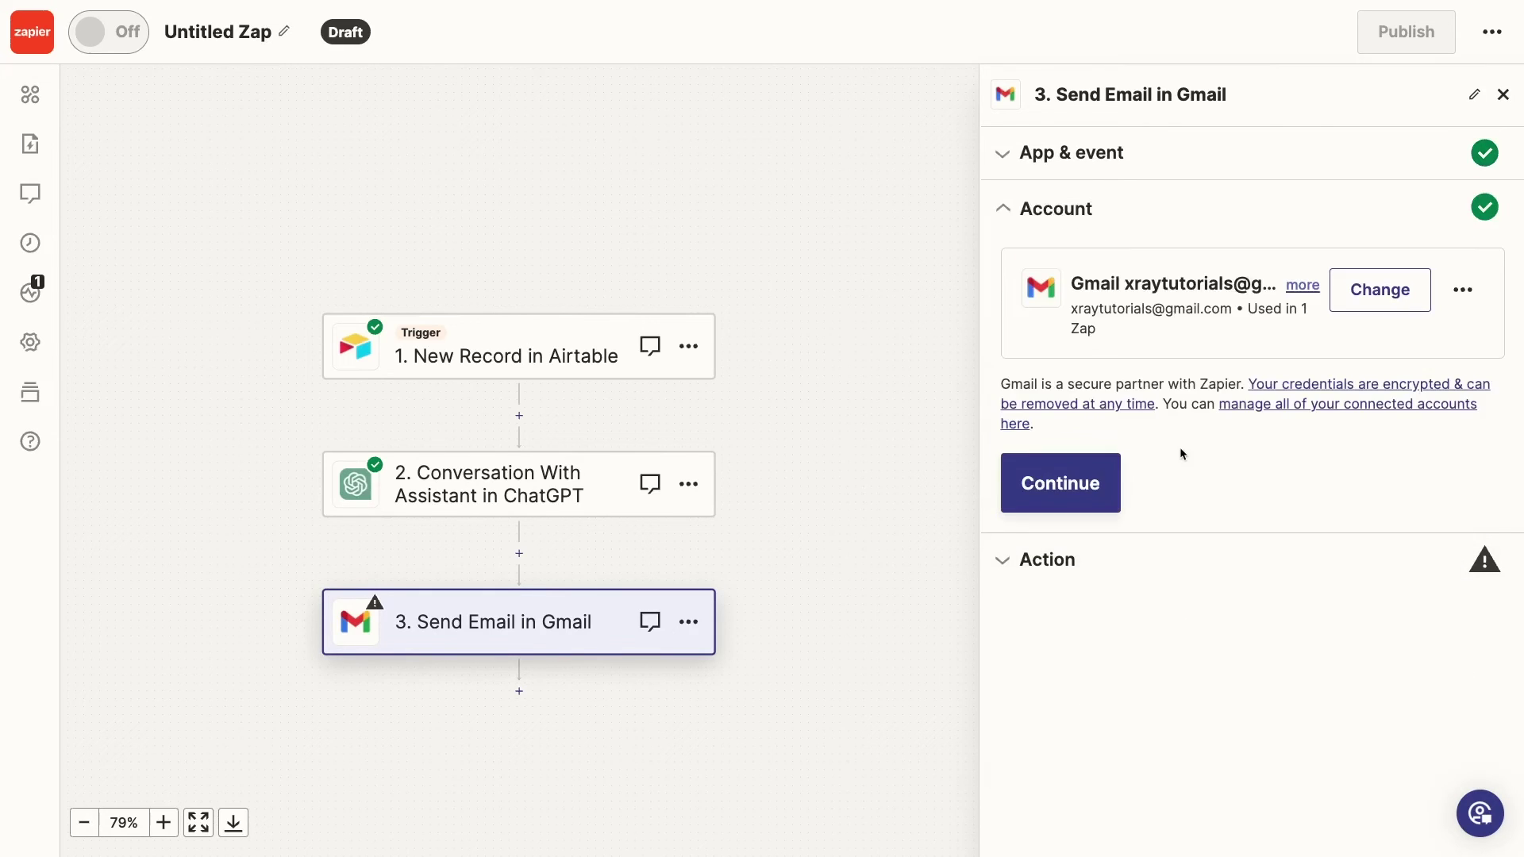
{"action": "left_click", "coordinate": [1111, 477]}
Fill the email body with the intro message followed by ChatGPT's Full Response
{"action": "scroll", "coordinate": [1157, 555], "scroll_direction": "down", "scroll_amount": 10}
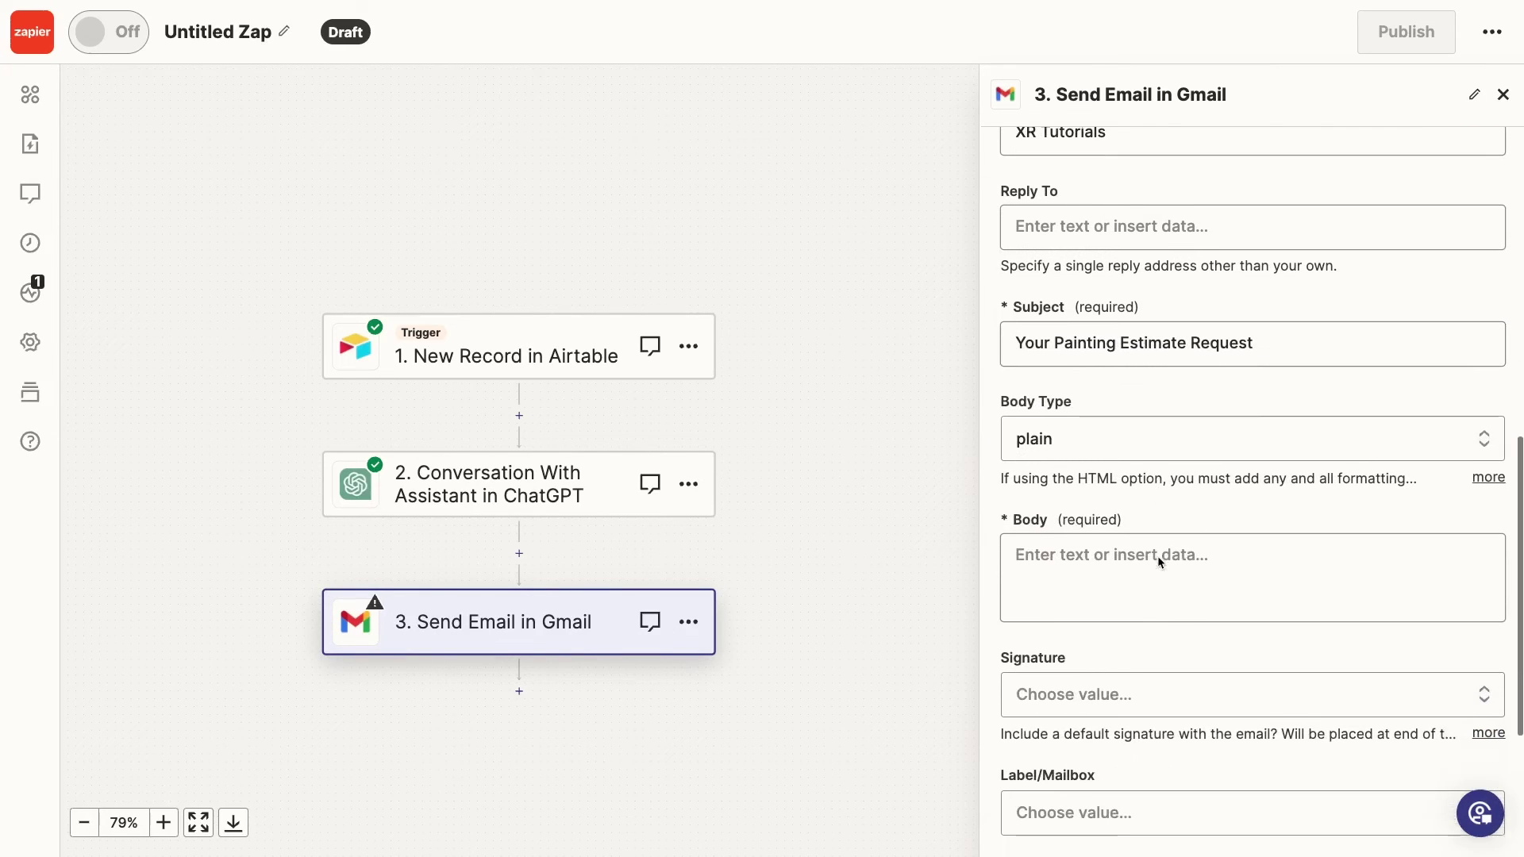
{"action": "left_click", "coordinate": [1153, 554]}
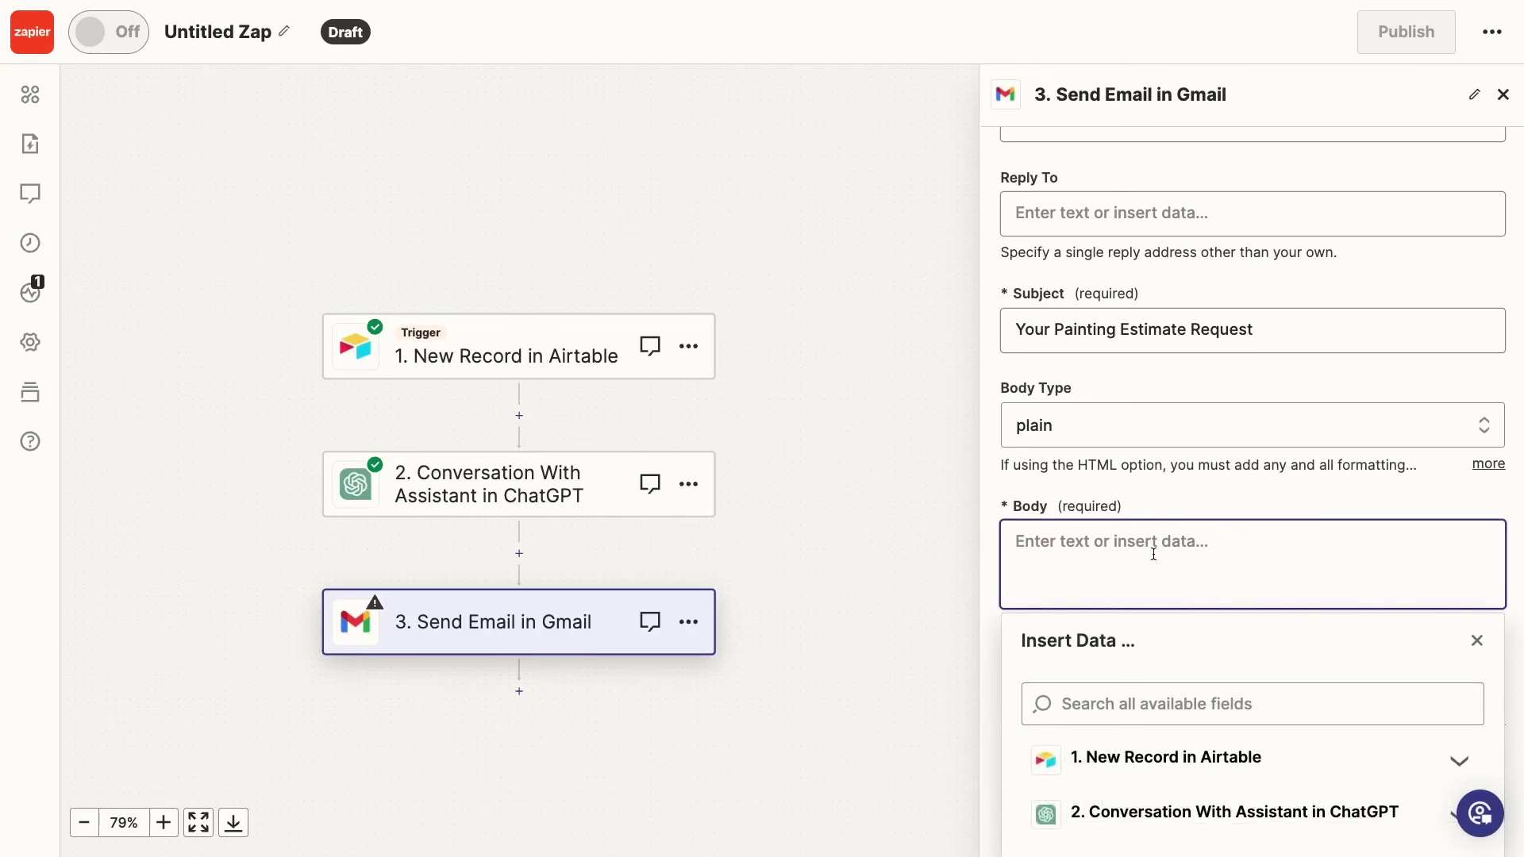
{"action": "type", "text": "Hello,  Below you will see an estimate for the Painting Job you requested.  Please Note that this estimate was generated by AI and it's accuracy isn't guaranteed.  For more information you can reach us at (555)-555-0123"}
{"action": "key", "text": "Return"}
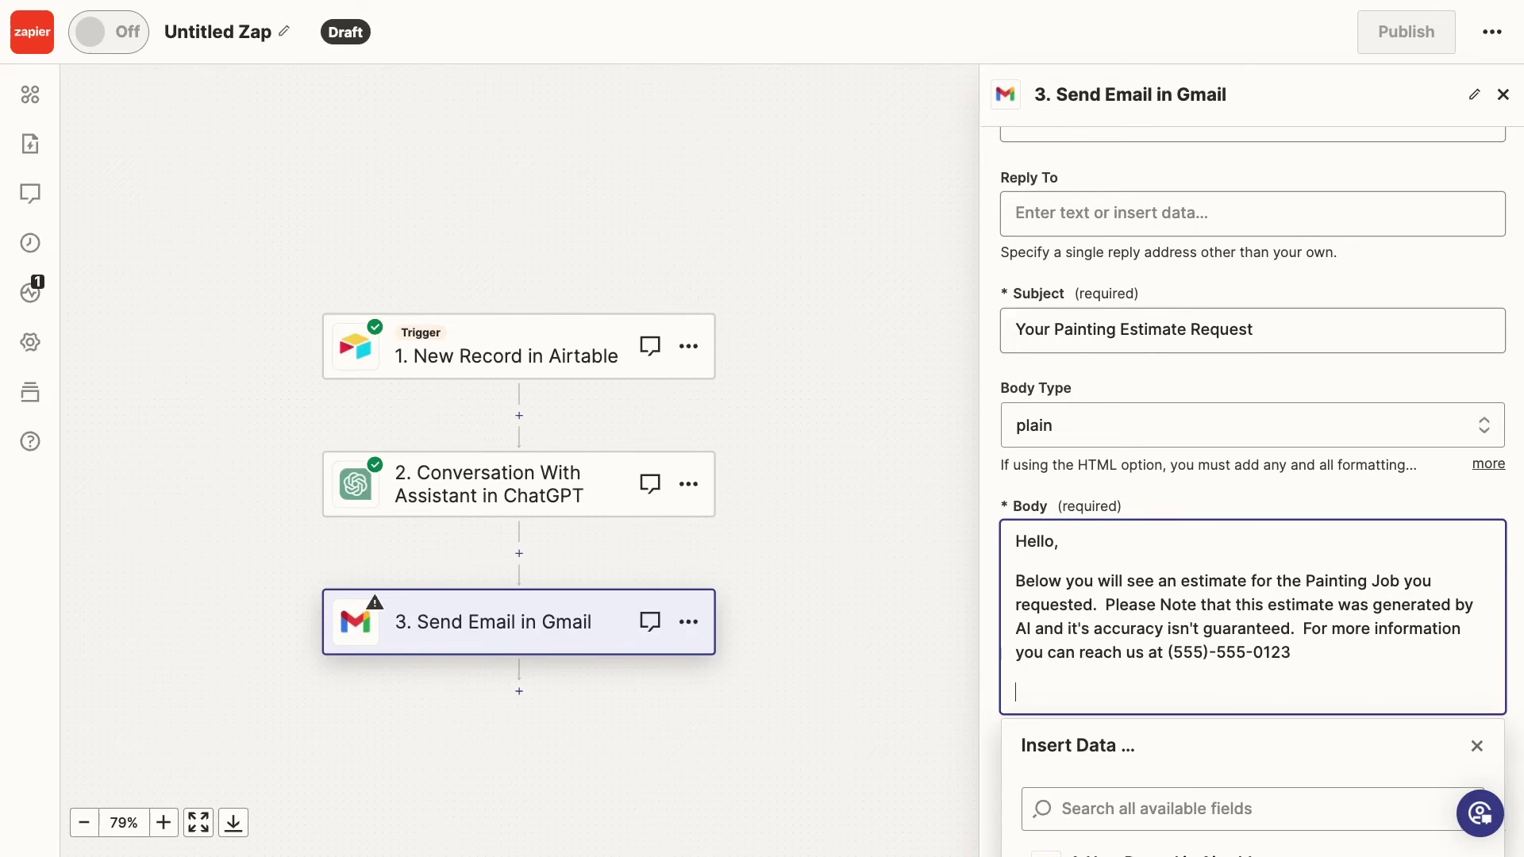
{"action": "scroll", "coordinate": [1203, 577], "scroll_direction": "down", "scroll_amount": 4}
{"action": "left_click", "coordinate": [1203, 577]}
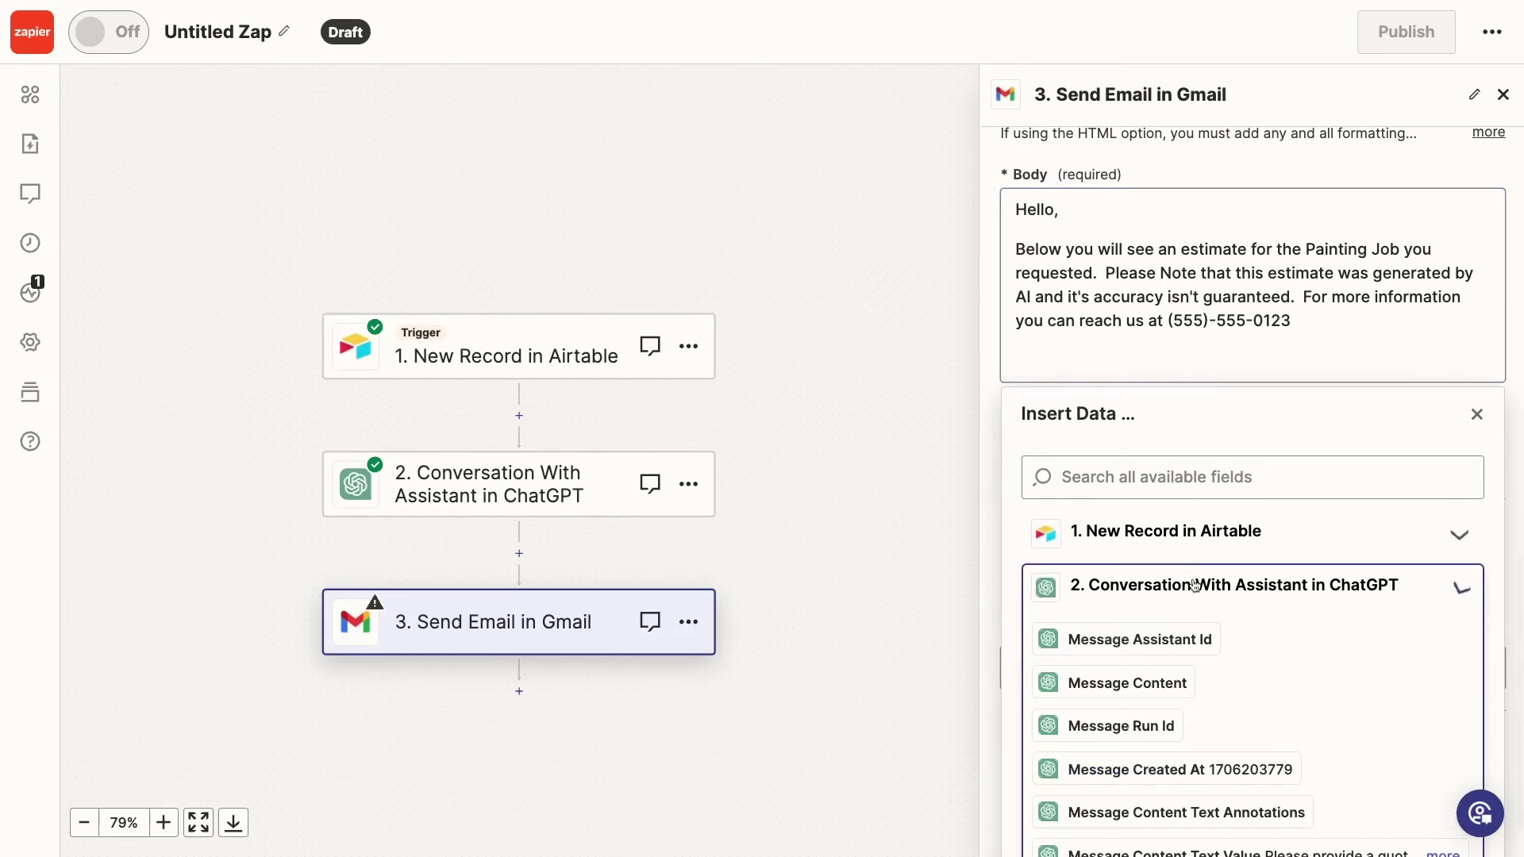
{"action": "scroll", "coordinate": [1224, 681], "scroll_direction": "down", "scroll_amount": 3}
{"action": "scroll", "coordinate": [1225, 683], "scroll_direction": "down", "scroll_amount": 7}
{"action": "scroll", "coordinate": [1225, 683], "scroll_direction": "down", "scroll_amount": 6}
{"action": "scroll", "coordinate": [1224, 682], "scroll_direction": "down", "scroll_amount": 1}
{"action": "left_click", "coordinate": [1215, 748]}
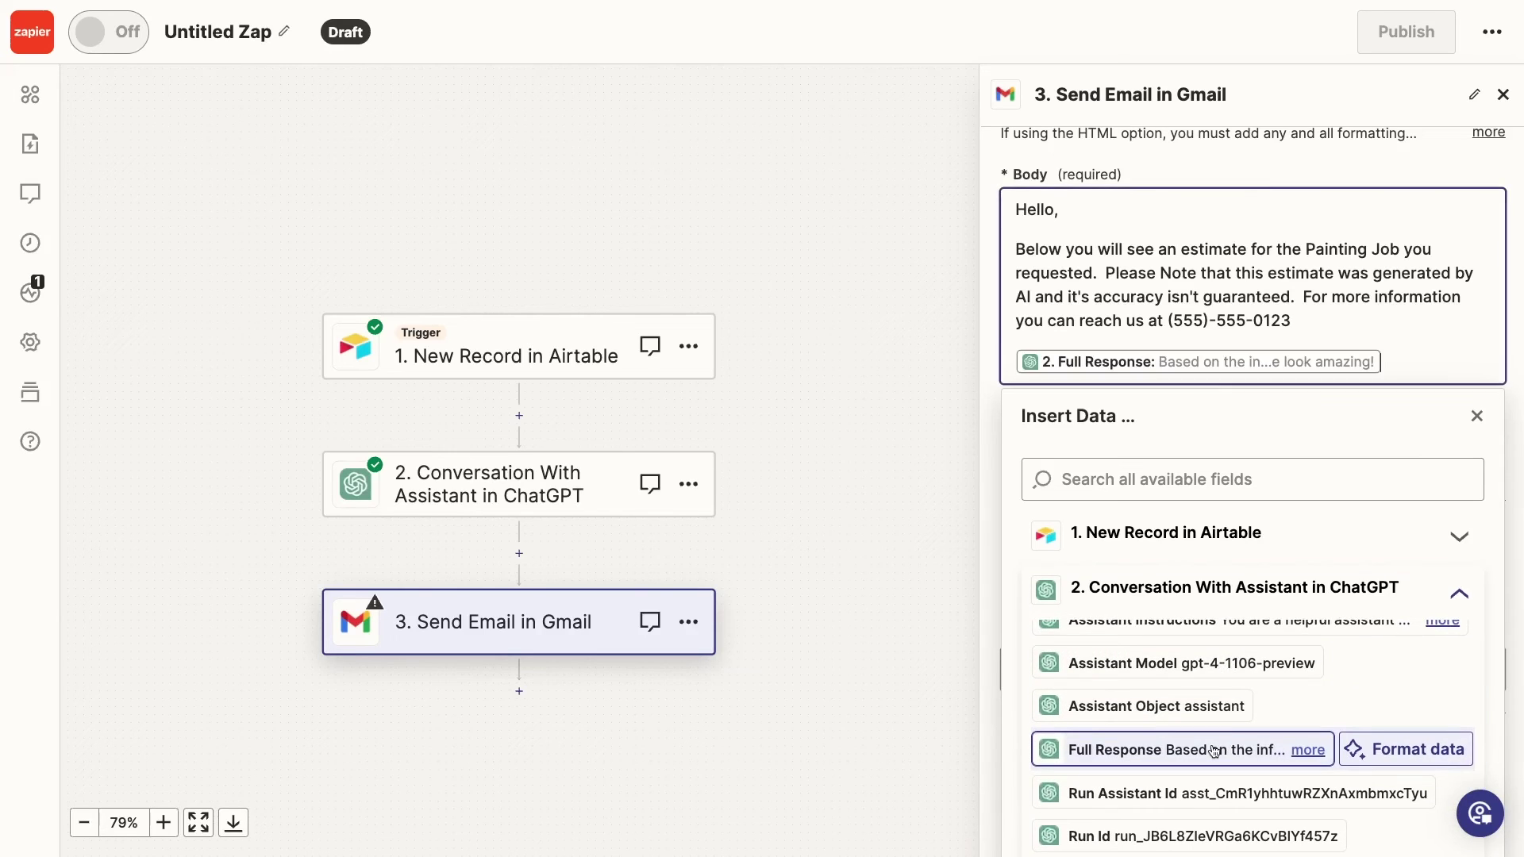
{"action": "left_click", "coordinate": [992, 512]}
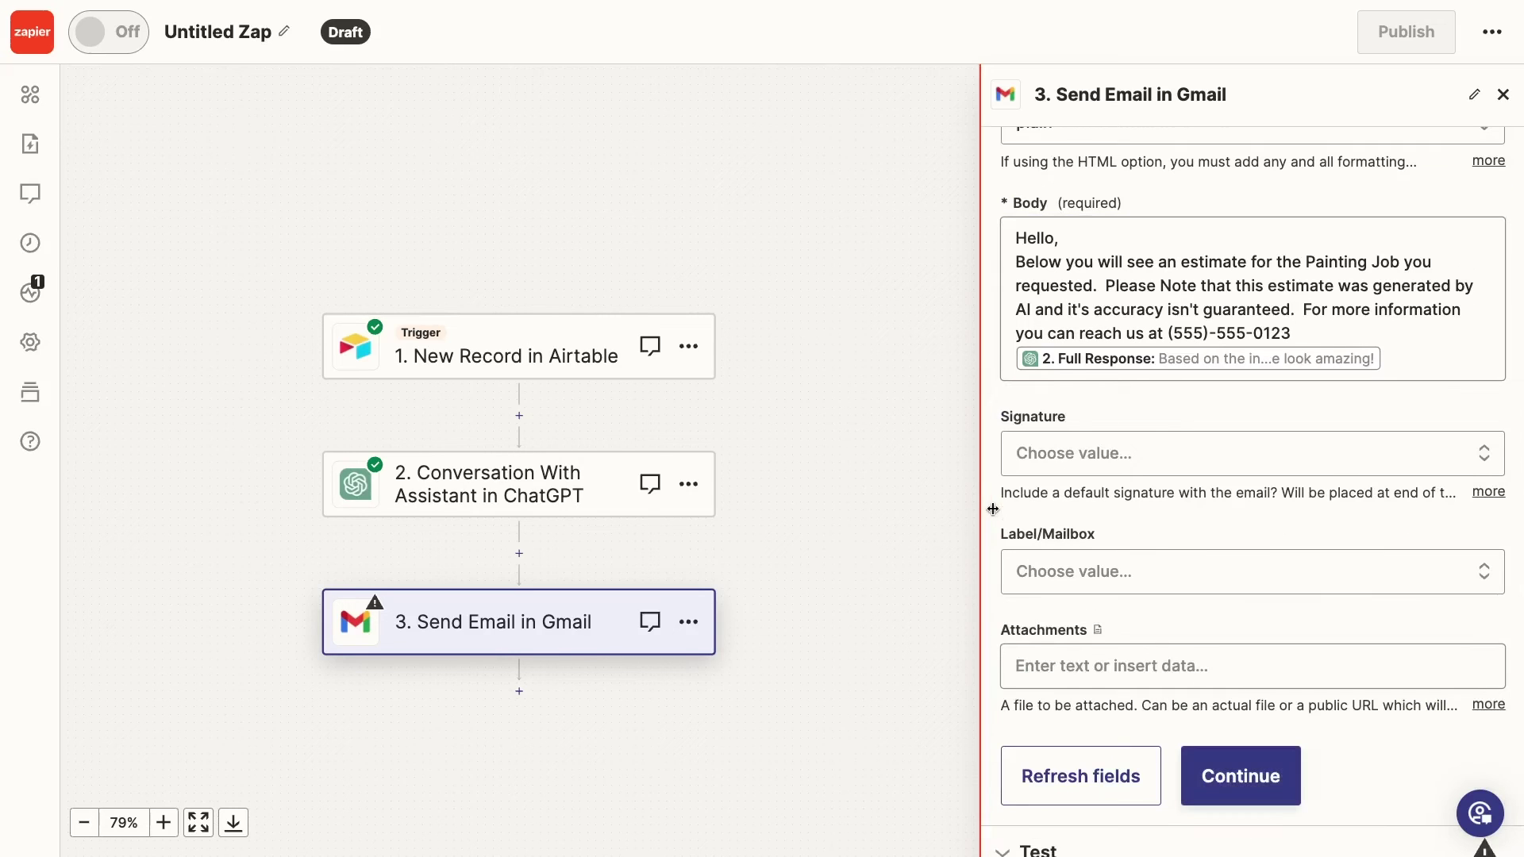
{"action": "left_click", "coordinate": [1290, 771]}
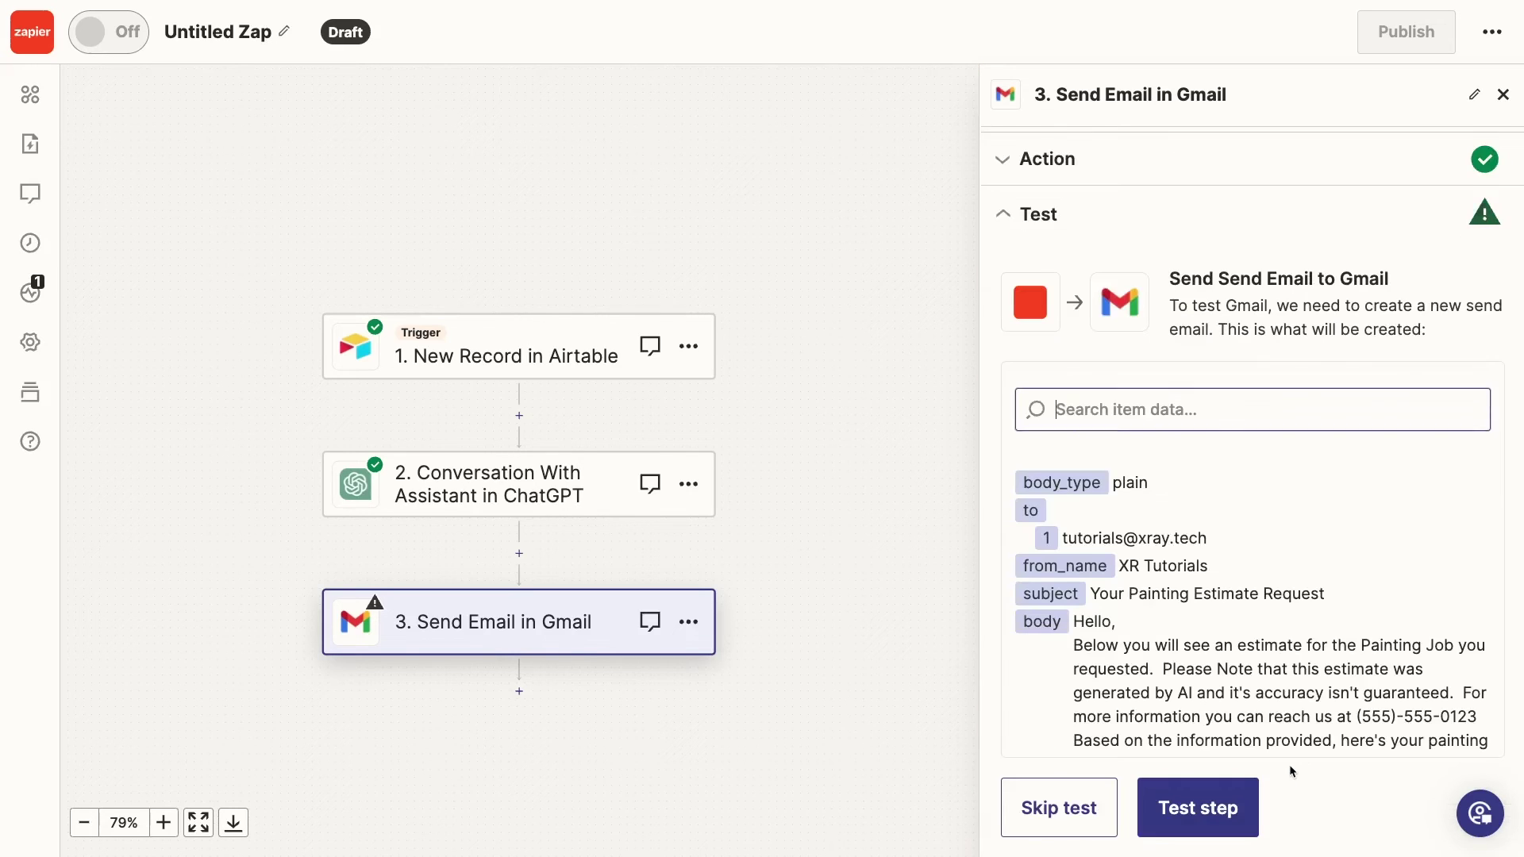
Test the Gmail step to send the 'Your Painting Estimate Request' email
{"action": "left_click", "coordinate": [1210, 806]}
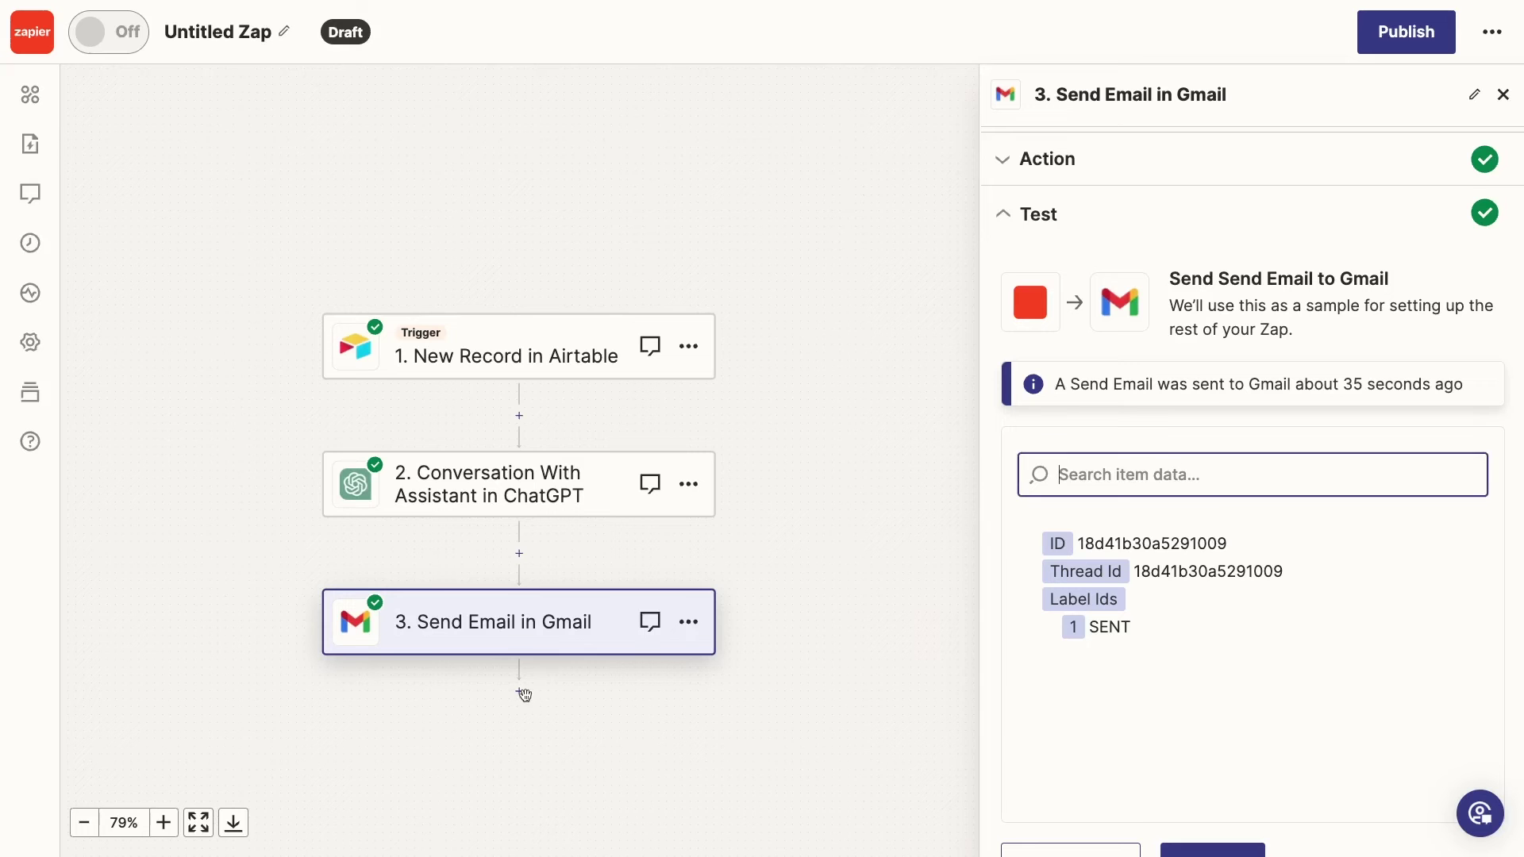
Add an Airtable Update Record step after the Gmail step
{"action": "left_click", "coordinate": [521, 693]}
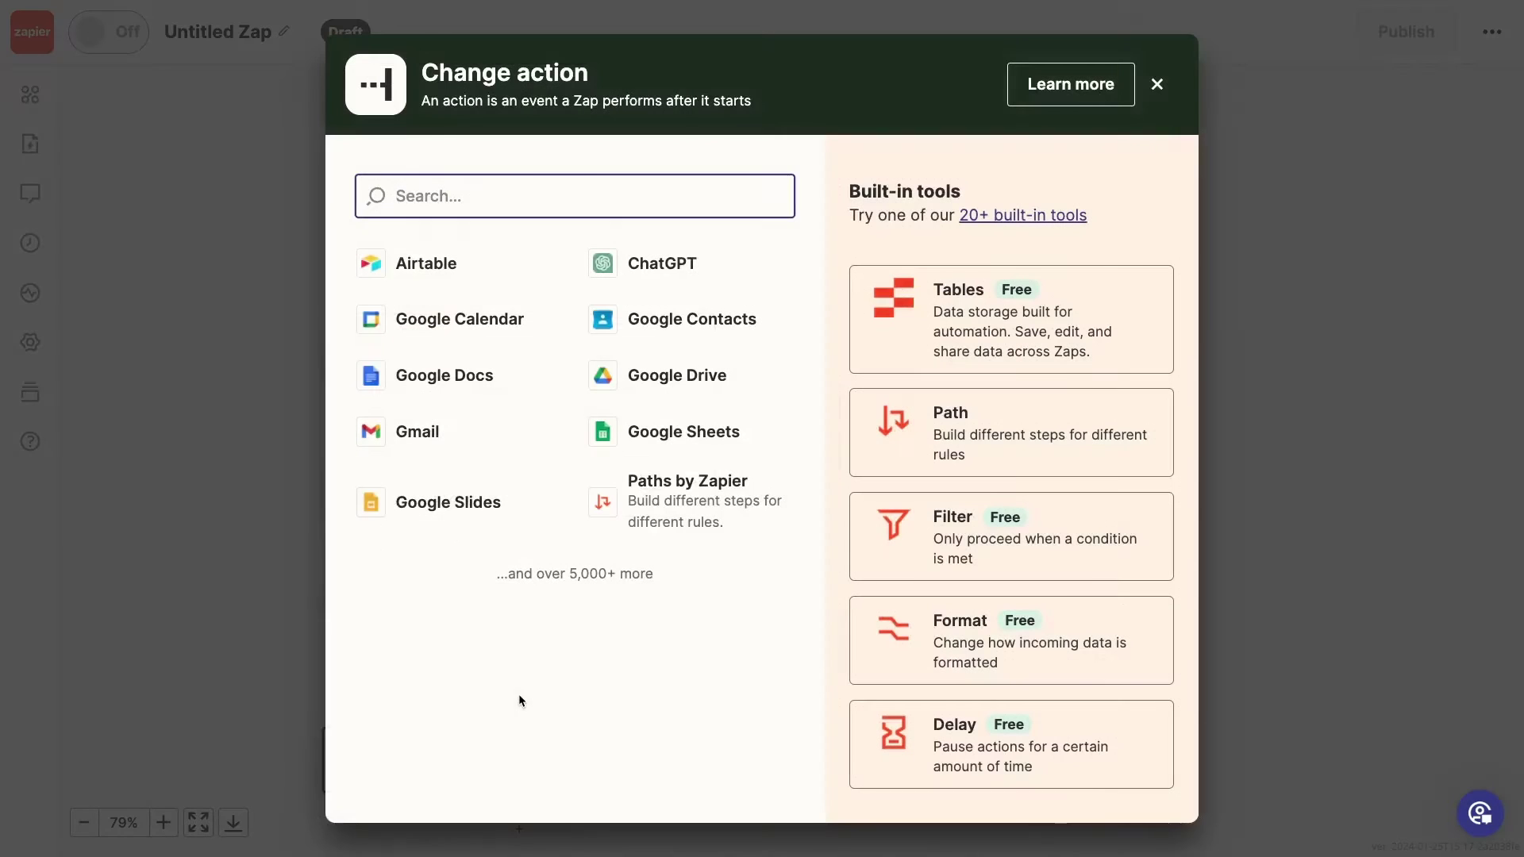
{"action": "left_click", "coordinate": [440, 270]}
{"action": "left_click", "coordinate": [1078, 325]}
{"action": "left_click", "coordinate": [1141, 818]}
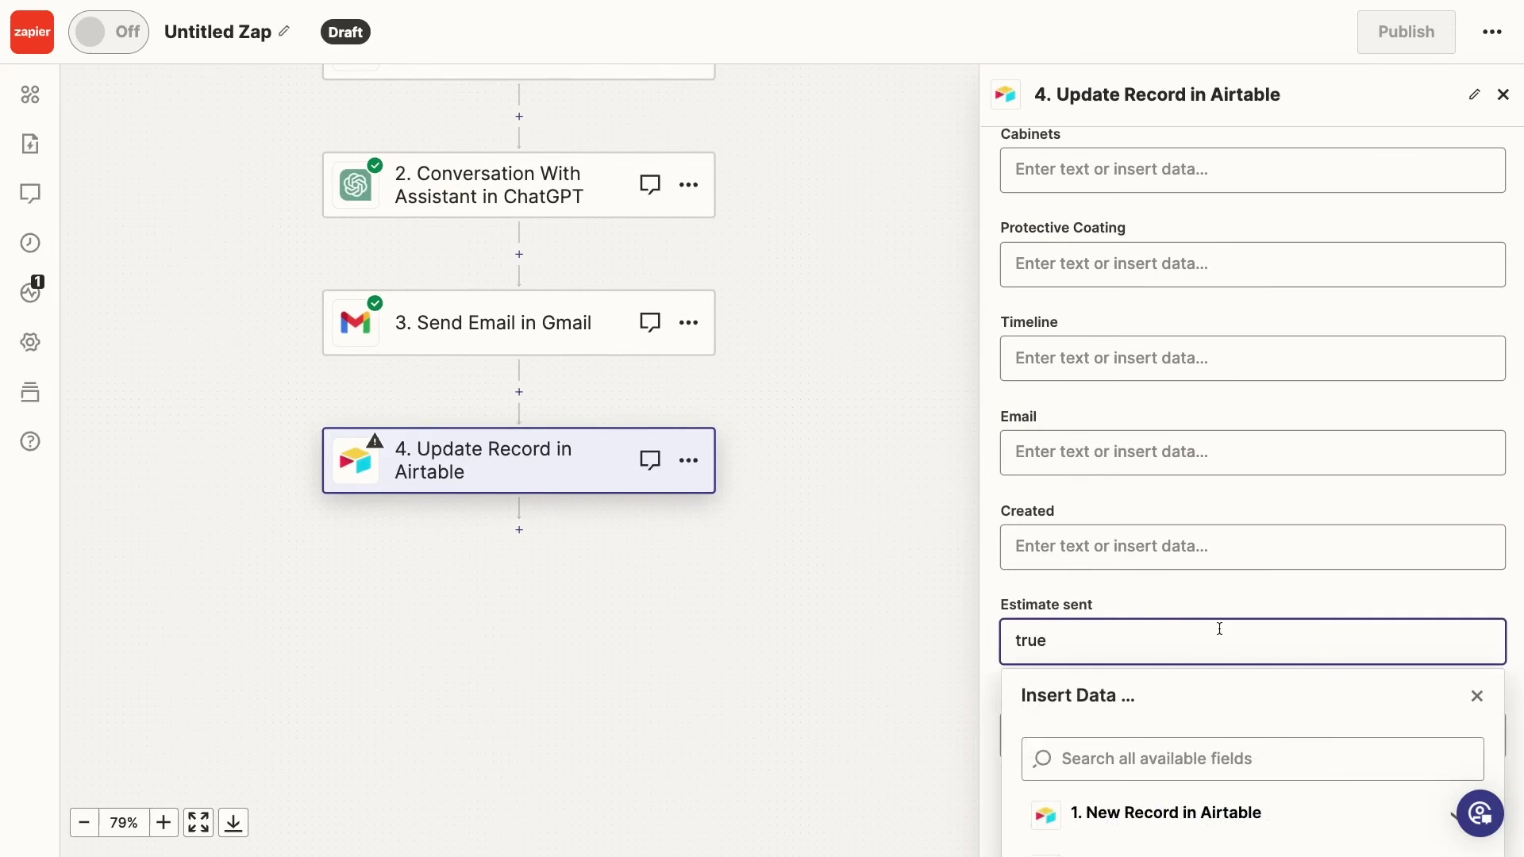
Set Estimate sent to true and Notes to ChatGPT's Full Response, then test the update
{"action": "left_click", "coordinate": [990, 608]}
{"action": "left_click", "coordinate": [1191, 738]}
{"action": "left_click", "coordinate": [1234, 775]}
{"action": "scroll", "coordinate": [1169, 761], "scroll_direction": "down", "scroll_amount": 5}
{"action": "scroll", "coordinate": [1169, 760], "scroll_direction": "up", "scroll_amount": 5}
{"action": "left_click", "coordinate": [1120, 621]}
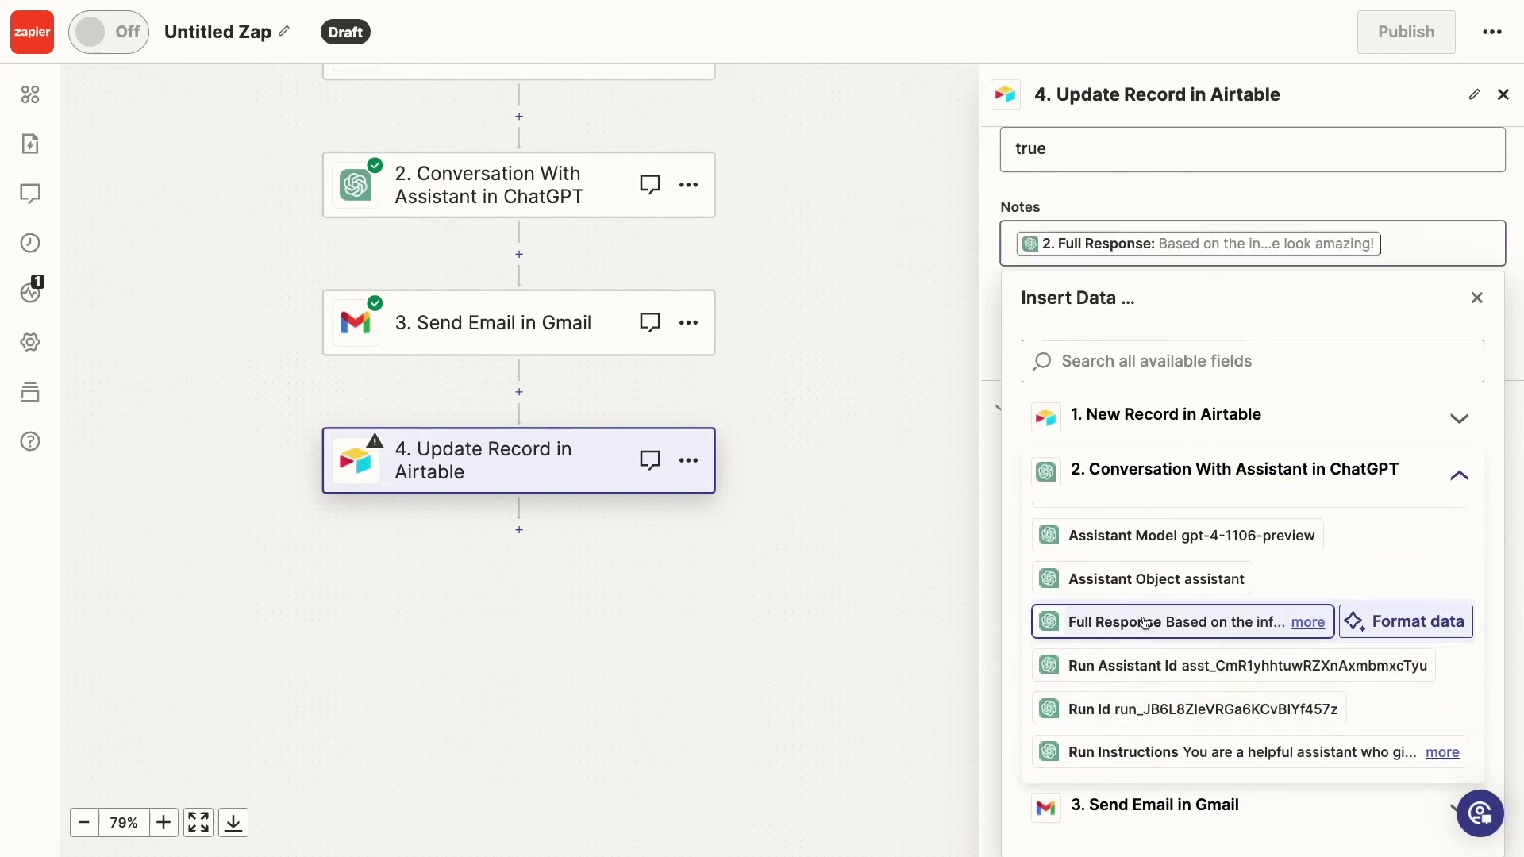
{"action": "left_click", "coordinate": [998, 380]}
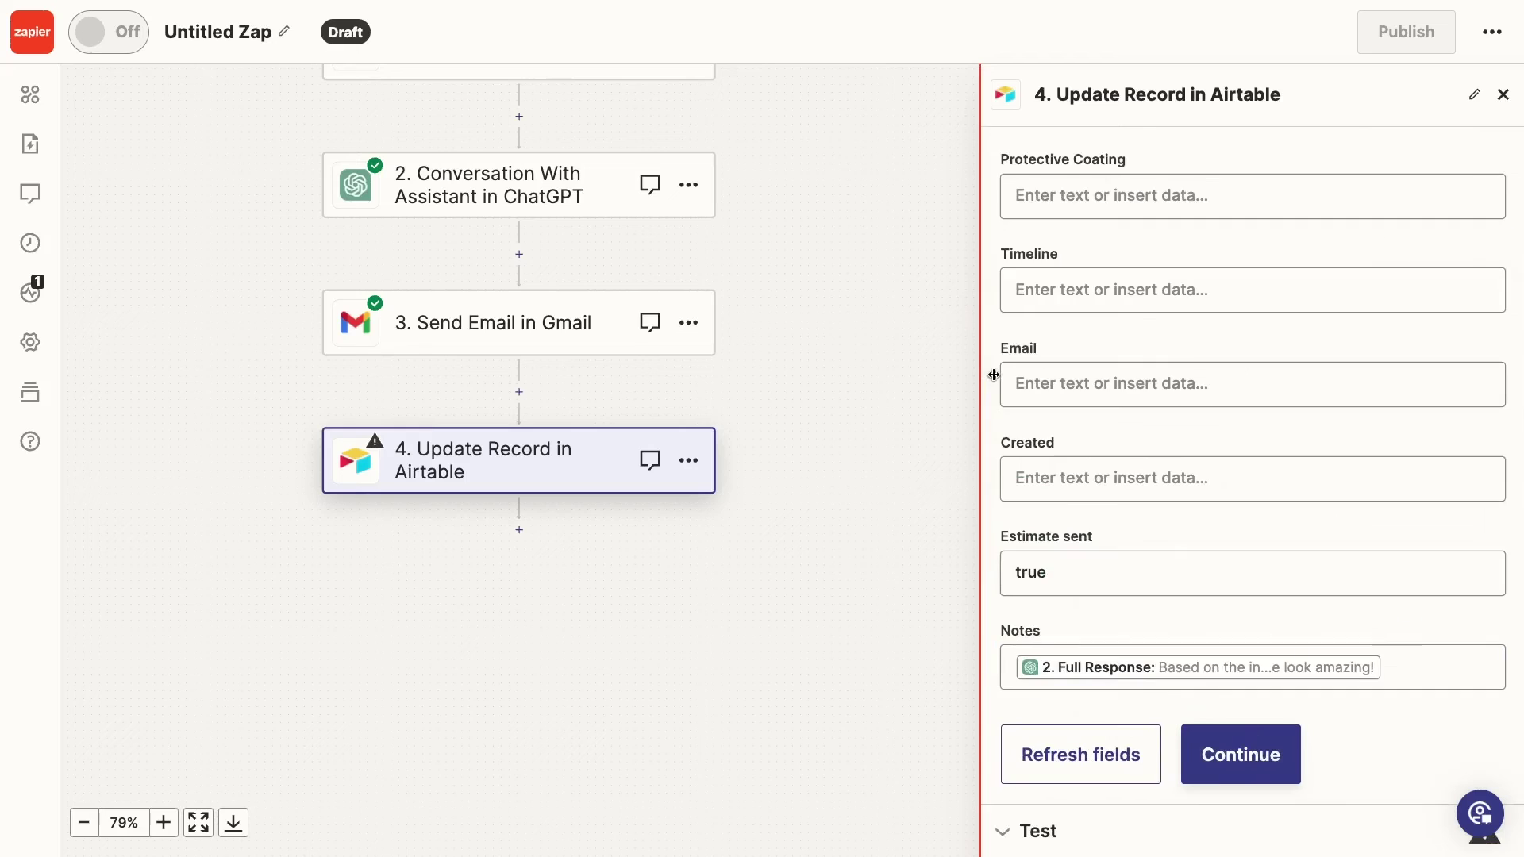
{"action": "left_click", "coordinate": [1261, 776]}
{"action": "left_click", "coordinate": [1225, 804]}
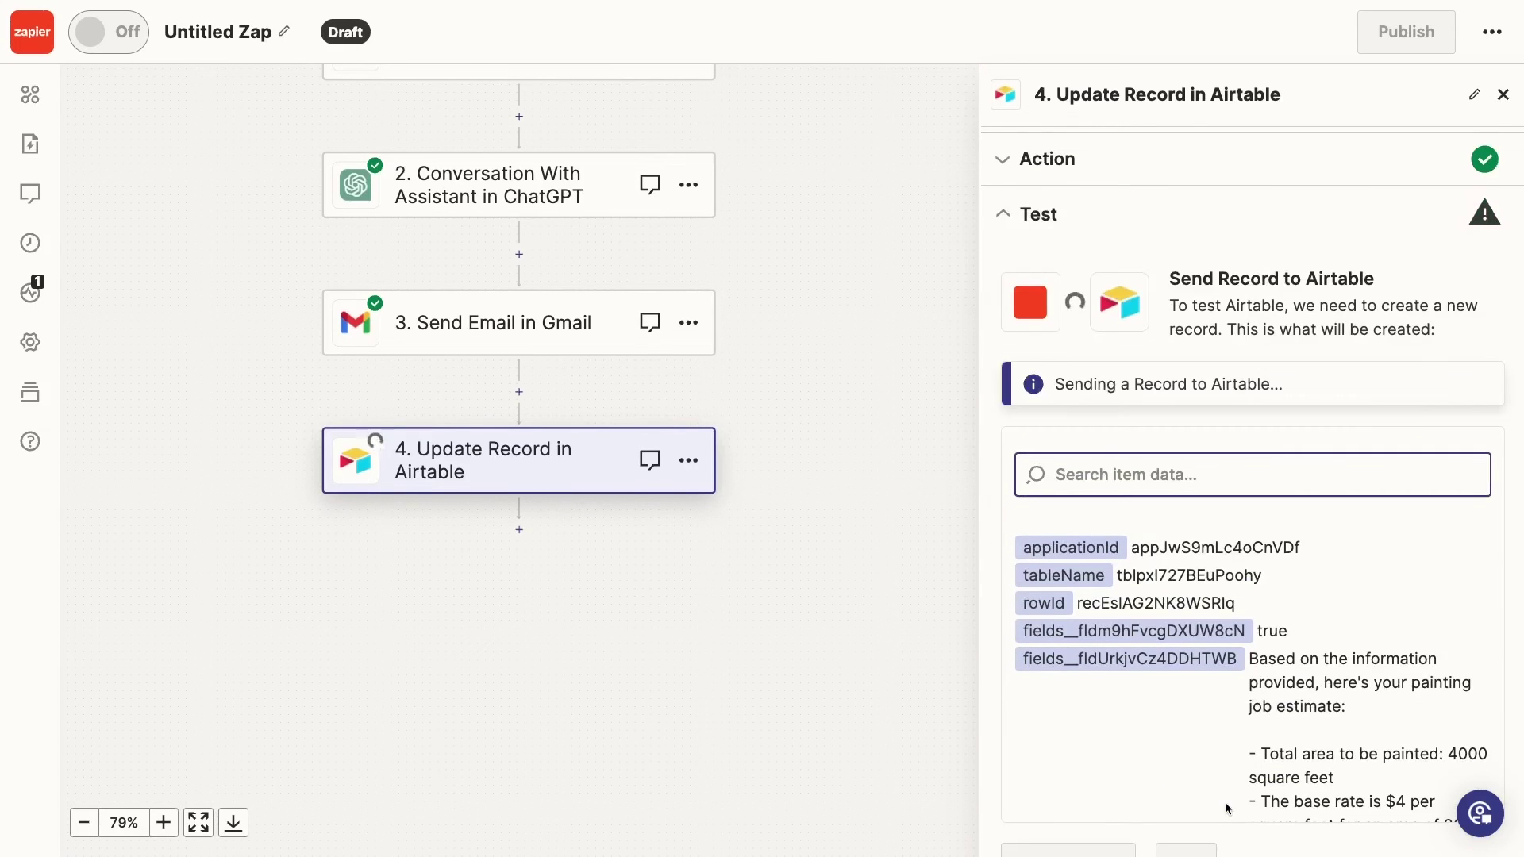
{"action": "key", "text": "ctrl+Right"}
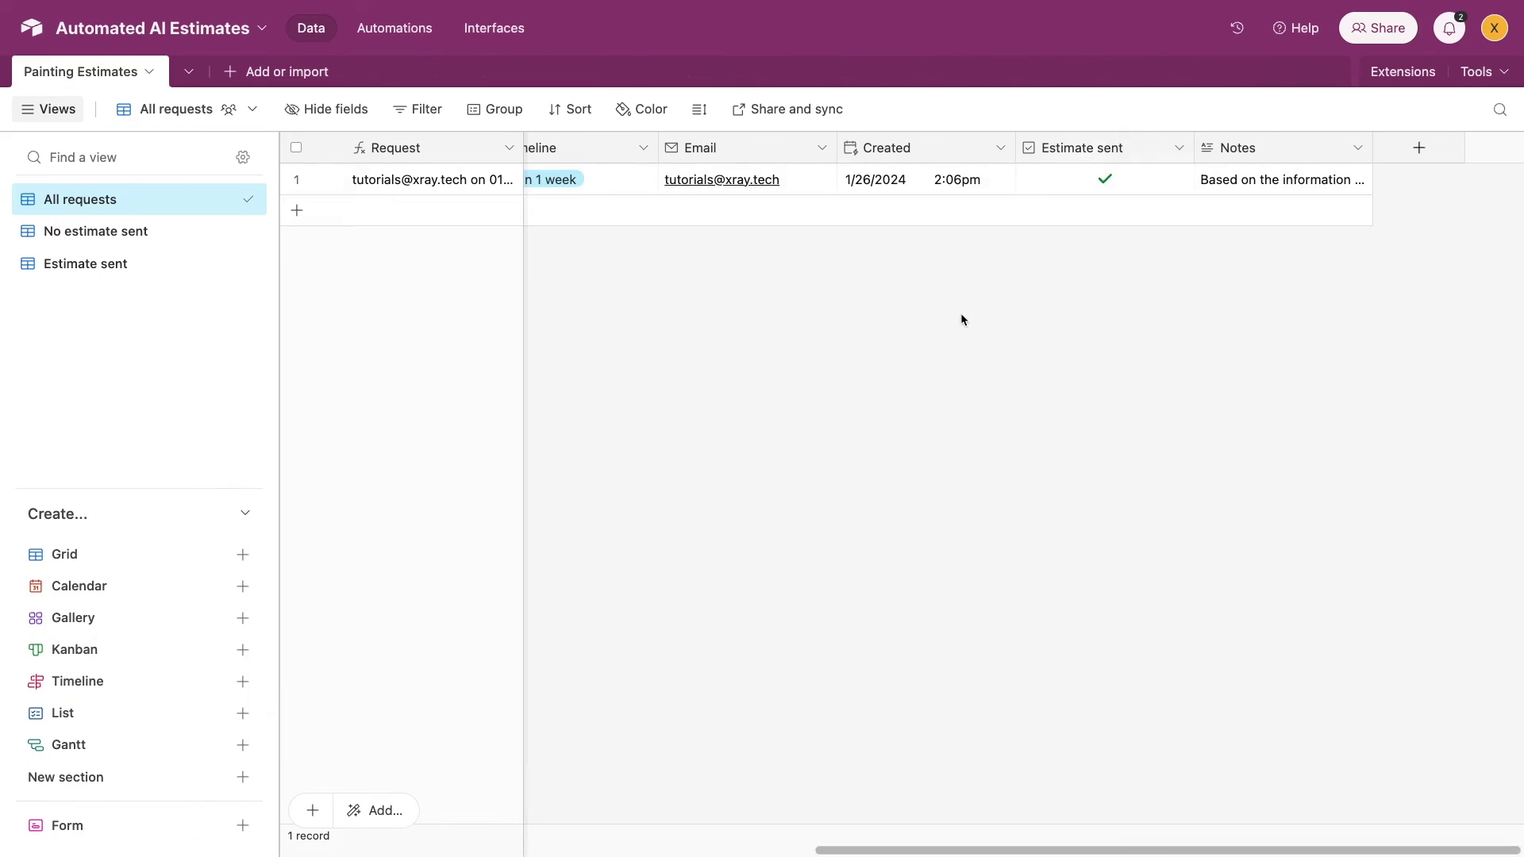
Check the No estimate sent view, then the Estimate sent view listing the test record
{"action": "left_click", "coordinate": [150, 234]}
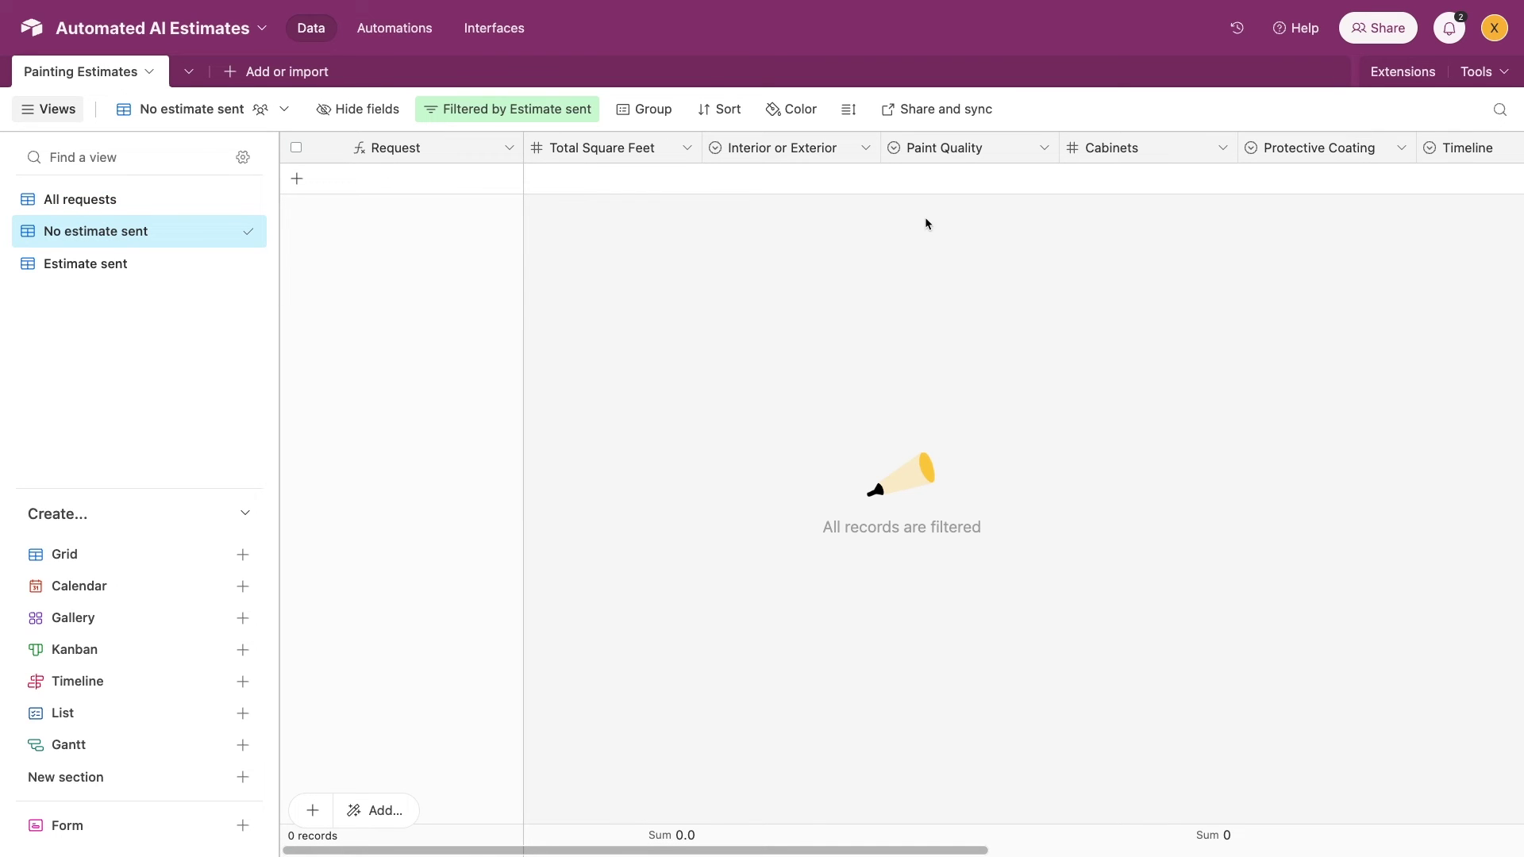
{"action": "left_click", "coordinate": [88, 264]}
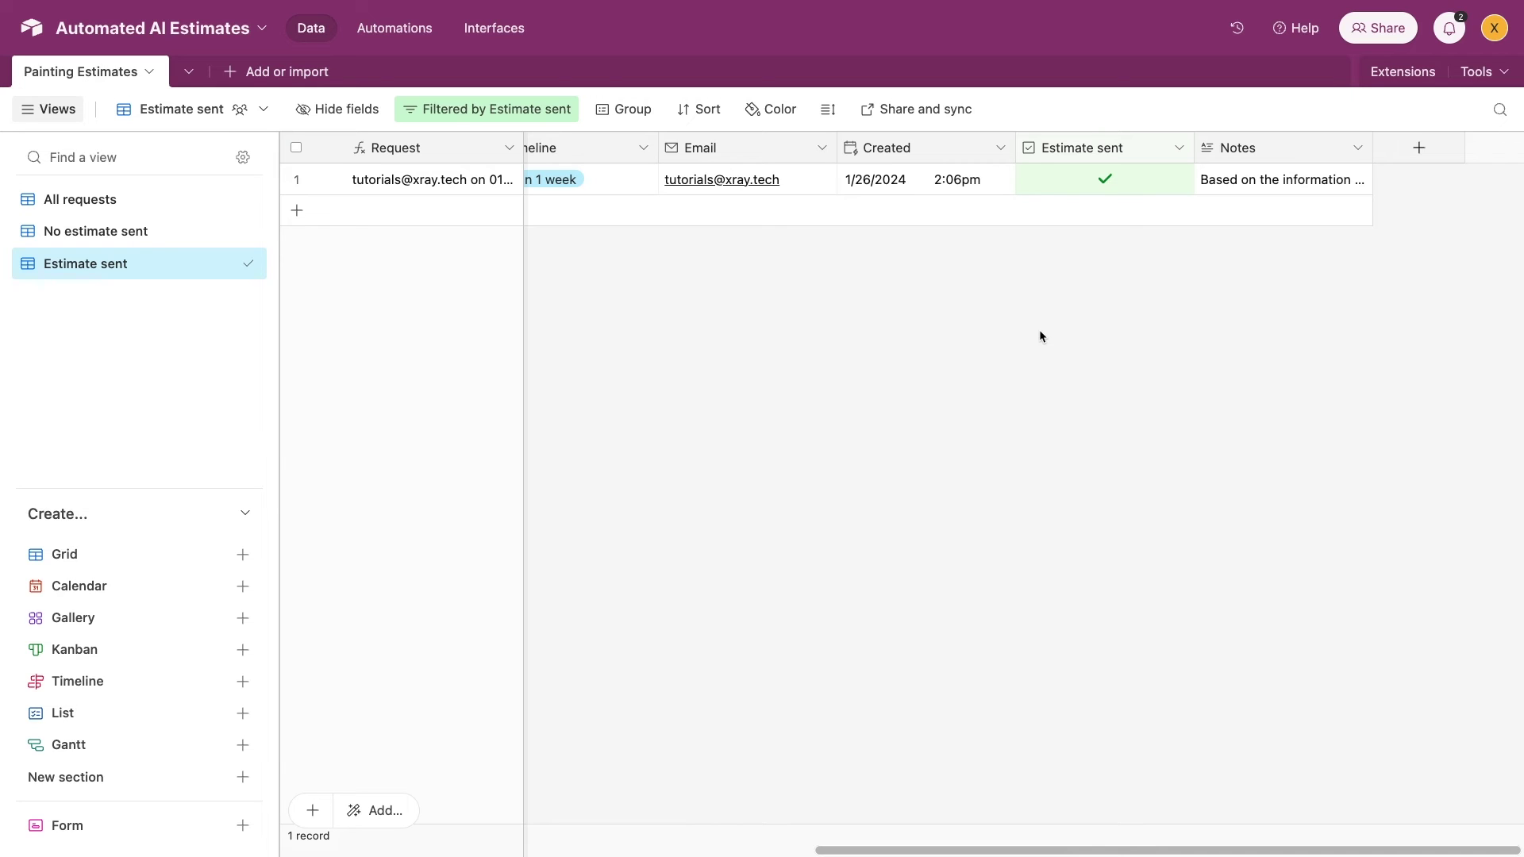
Enter the requester's email address and 2500 total square feet in the New Painting Estimates form
{"action": "key", "text": "ctrl+Left"}
{"action": "left_click", "coordinate": [748, 277]}
{"action": "left_click", "coordinate": [691, 359]}
{"action": "type", "text": "2500"}
Choose Exterior, Premium paint, UV protection coating and Within 1 week, then submit the request
{"action": "left_click", "coordinate": [385, 433]}
{"action": "left_click", "coordinate": [384, 599]}
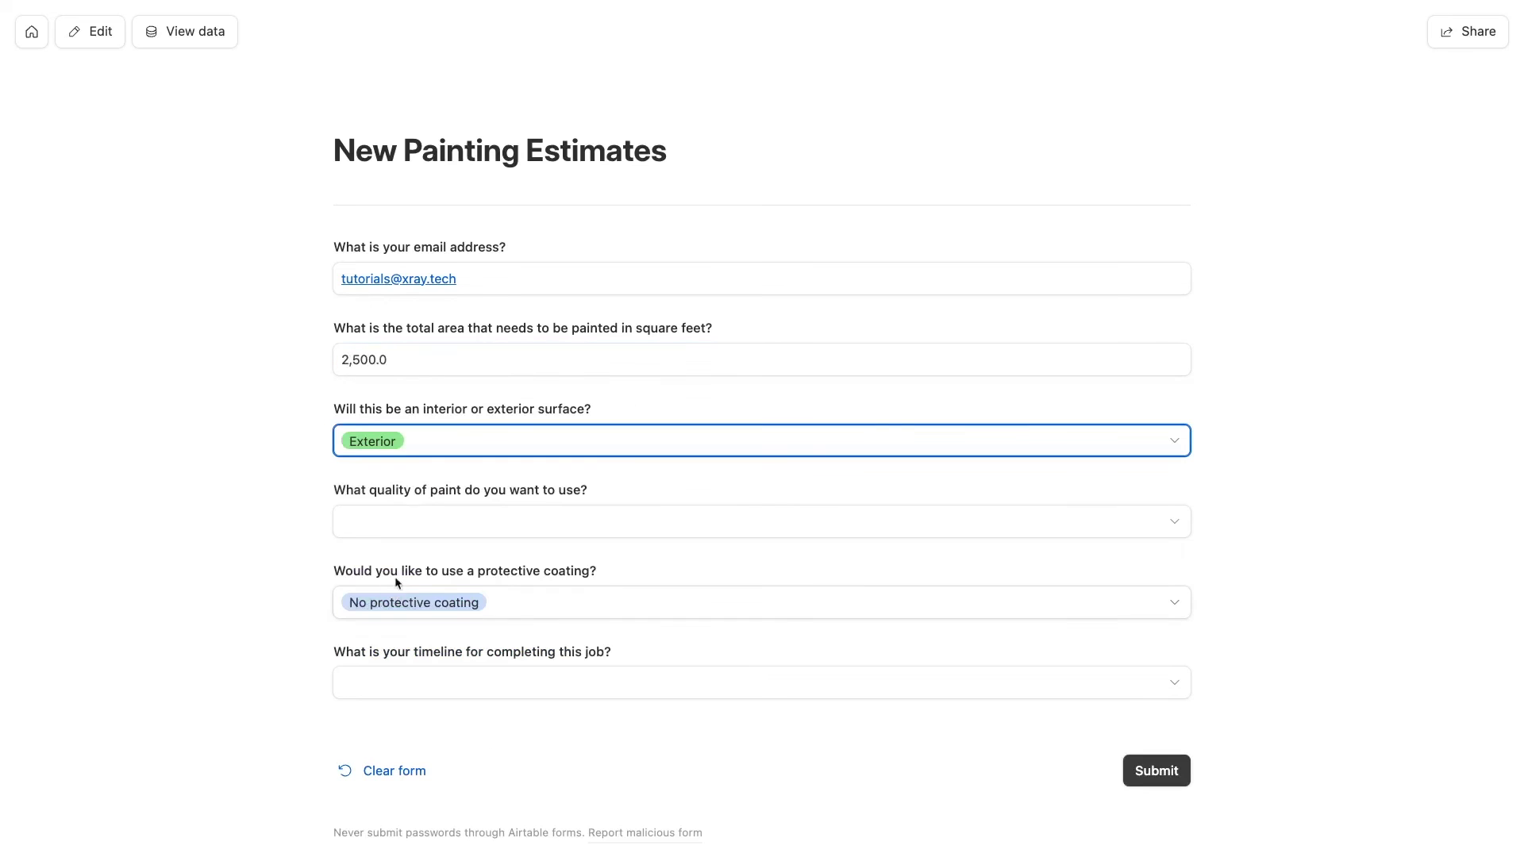
{"action": "left_click", "coordinate": [397, 522]}
{"action": "left_click", "coordinate": [384, 677]}
{"action": "left_click", "coordinate": [421, 602]}
{"action": "left_click", "coordinate": [442, 794]}
{"action": "left_click", "coordinate": [432, 688]}
{"action": "left_click", "coordinate": [421, 750]}
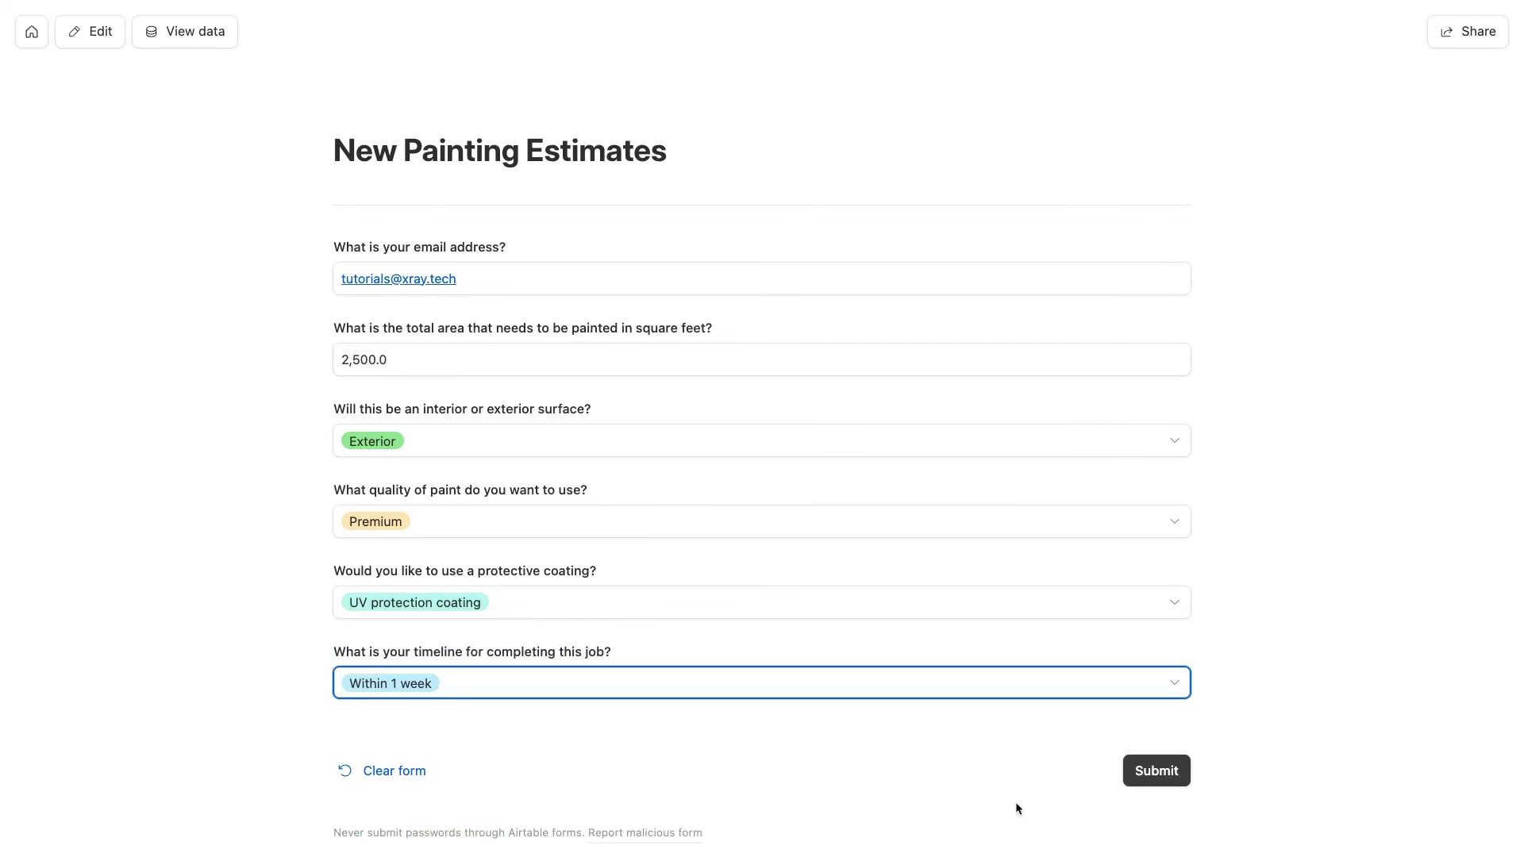
{"action": "left_click", "coordinate": [1135, 783]}
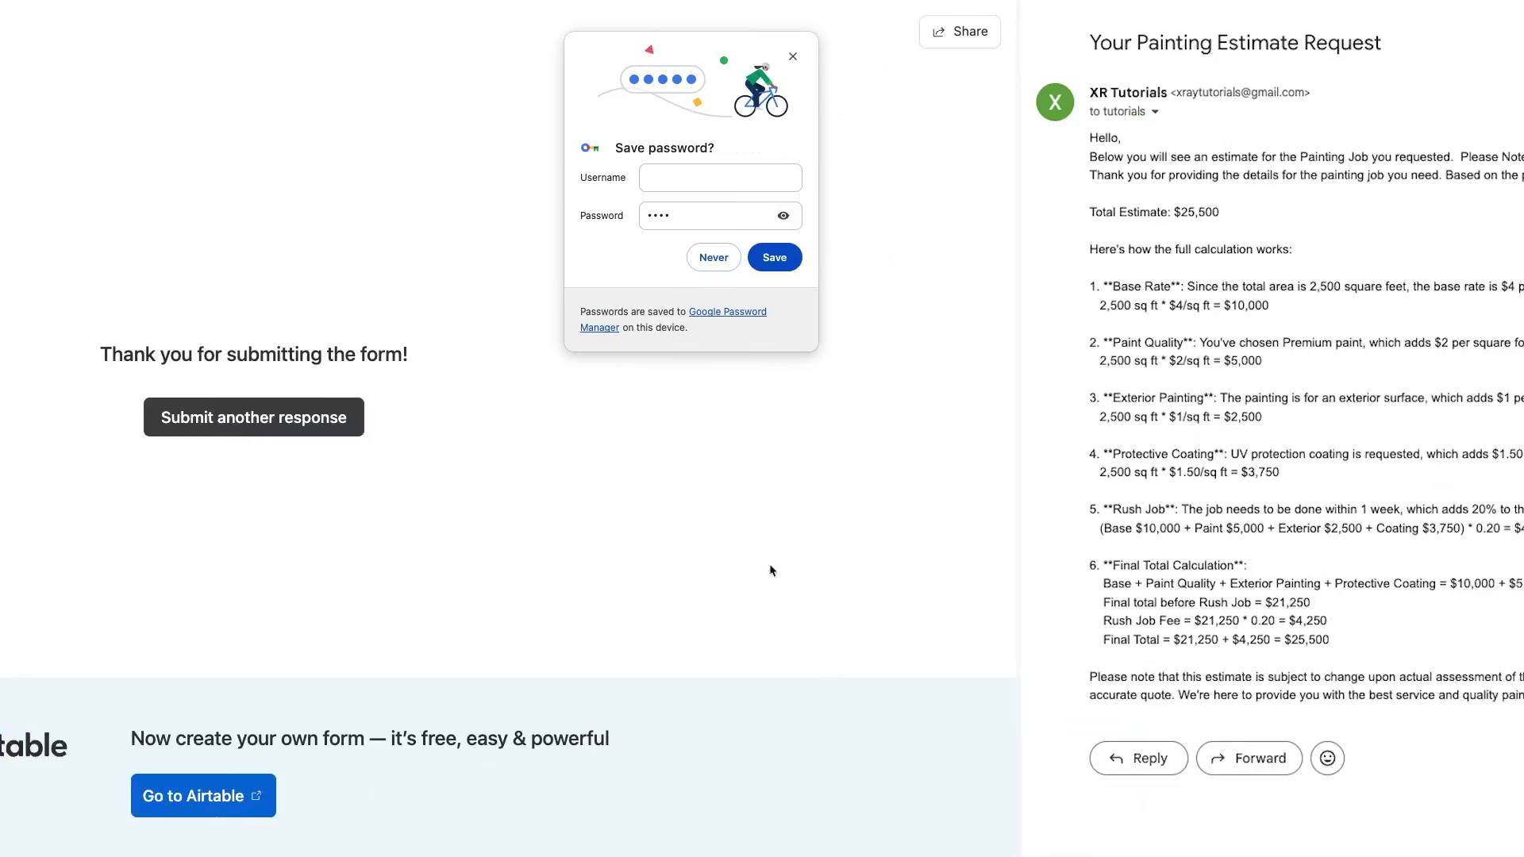